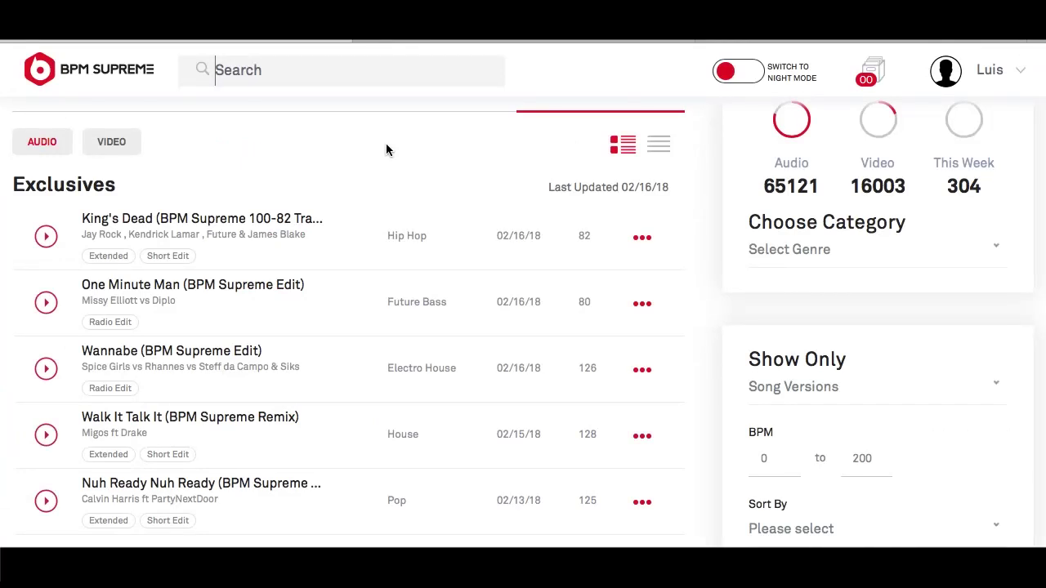
Step: Start a BPM Supreme search for 'rockstar'
type("rockstar")
Step: Run the rockstar search and download the Short Edit of Rockstar (DJ Scene Bootleg)
key("Return")
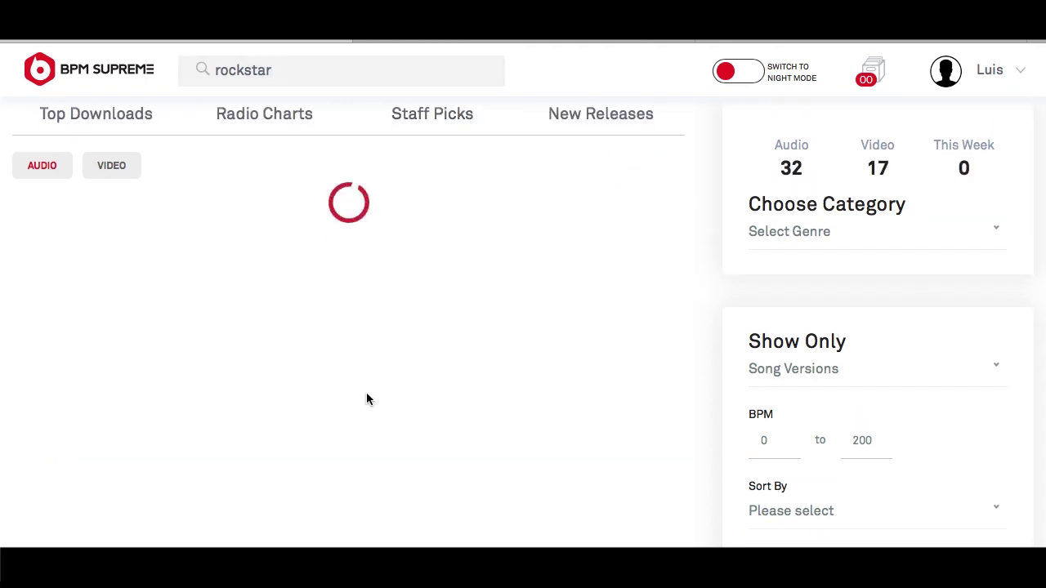
scroll(373, 401, "down", 2)
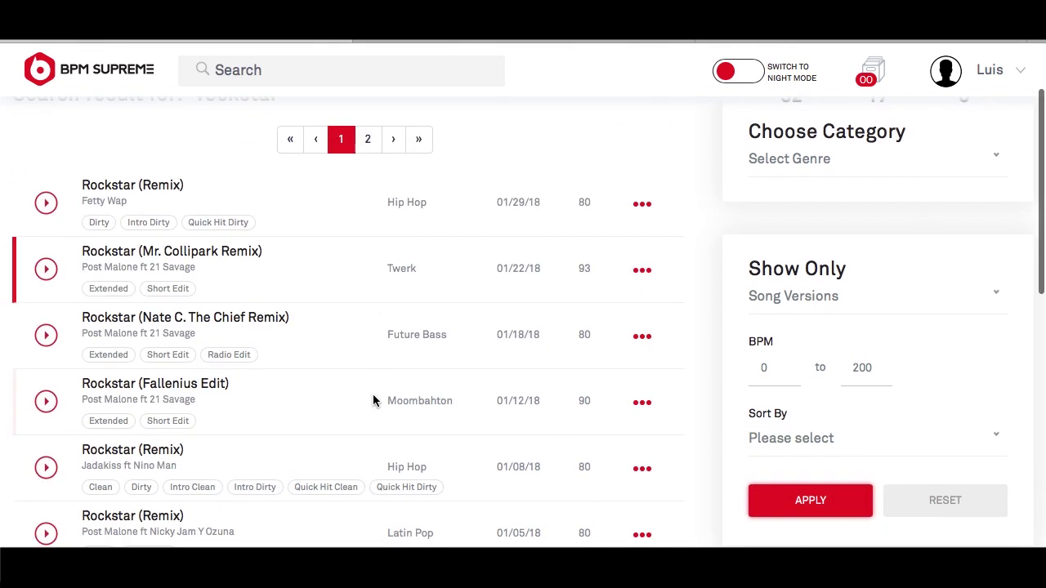
scroll(372, 400, "down", 3)
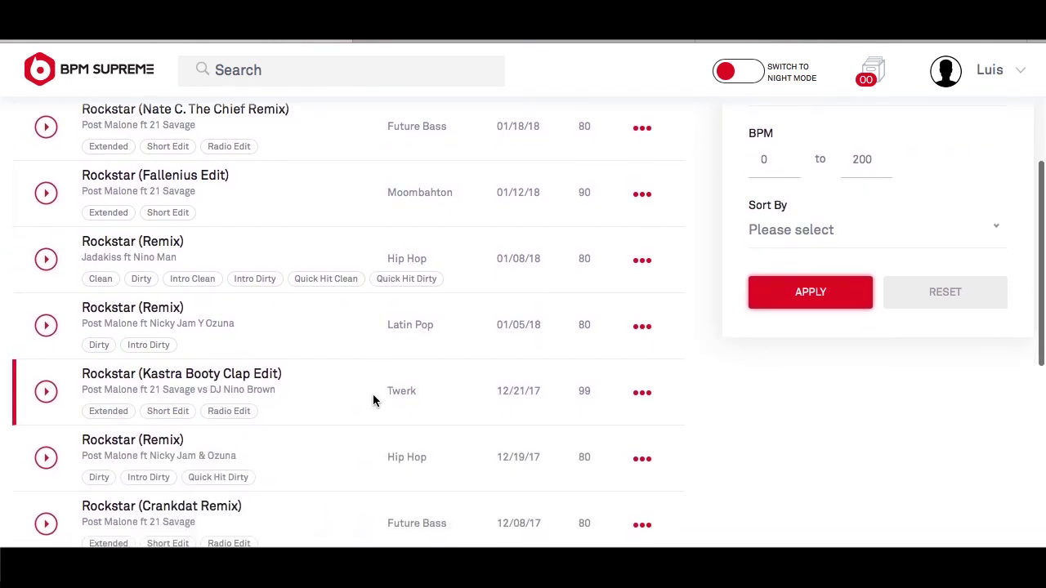
scroll(373, 401, "down", 2)
scroll(373, 396, "down", 1)
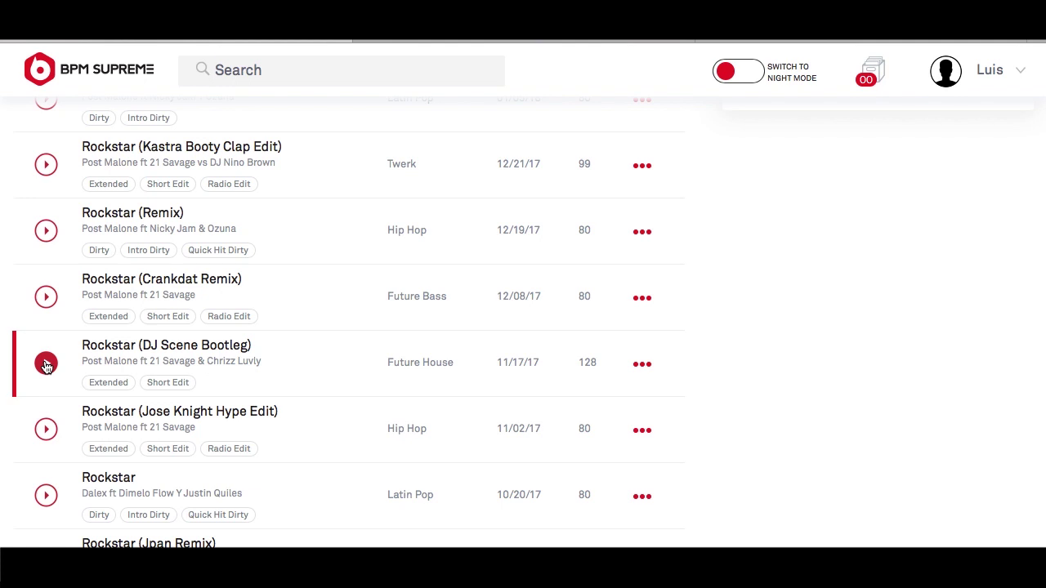
scroll(395, 440, "up", 1)
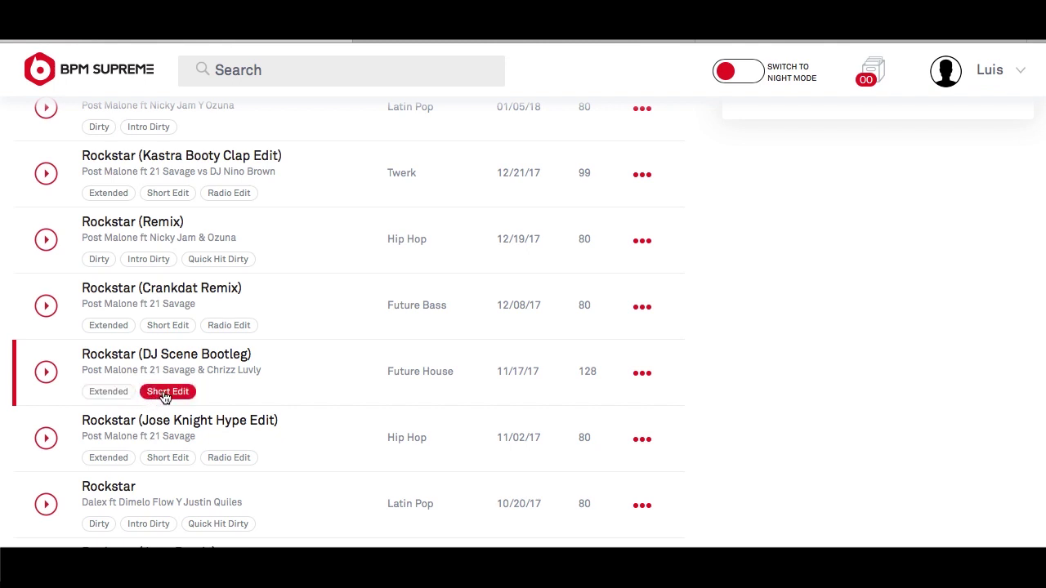
left_click(165, 398)
scroll(165, 397, "up", 5)
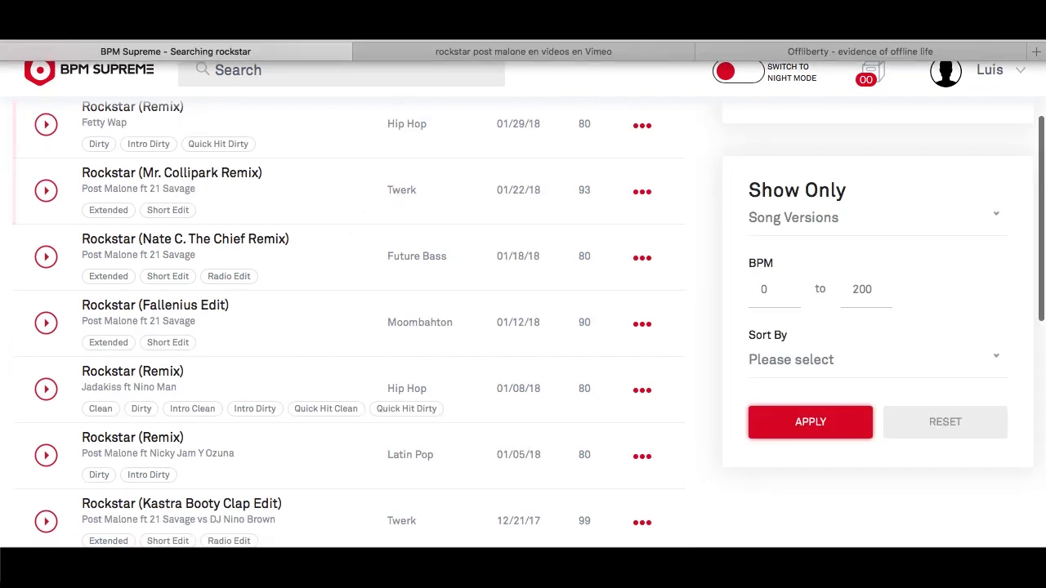
Step: Review Vimeo's 38 results for 'rockstar post malone', briefly checking the Offliberty downloader
left_click(591, 52)
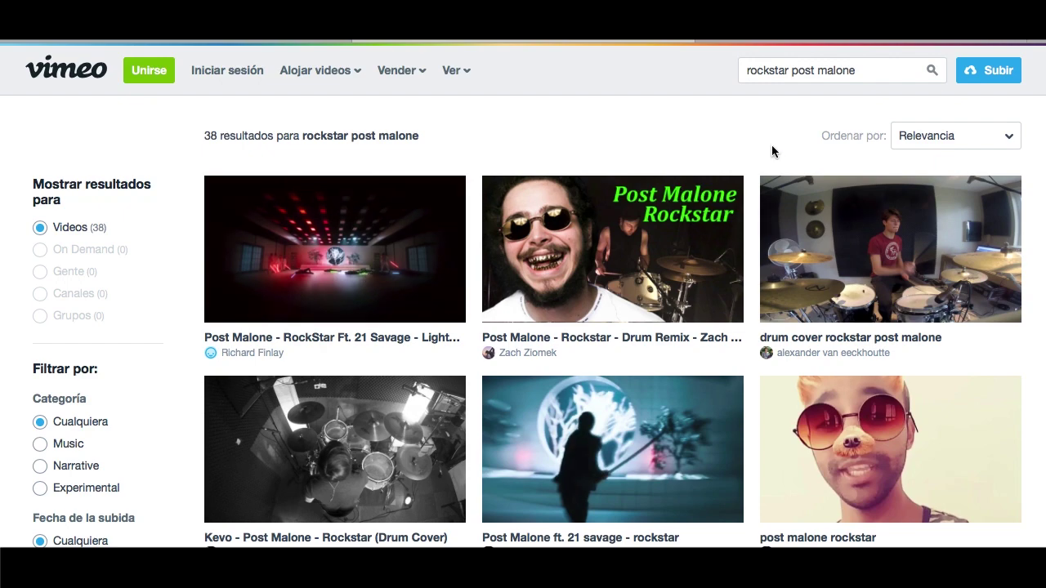
left_click(802, 41)
left_click(571, 41)
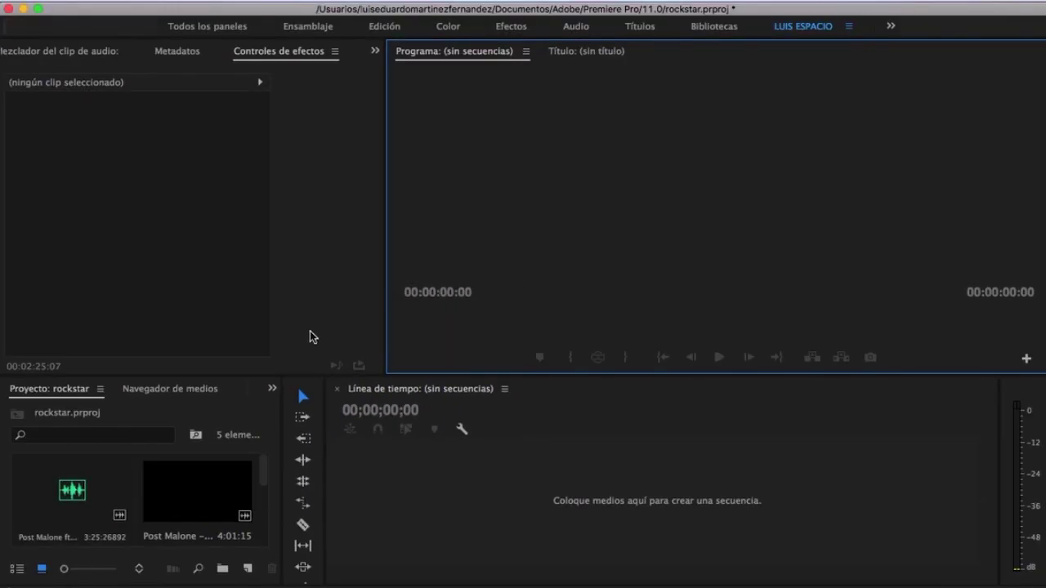
Step: Bring the rockstar project panel forward and look over the File menu without importing
left_click(270, 472)
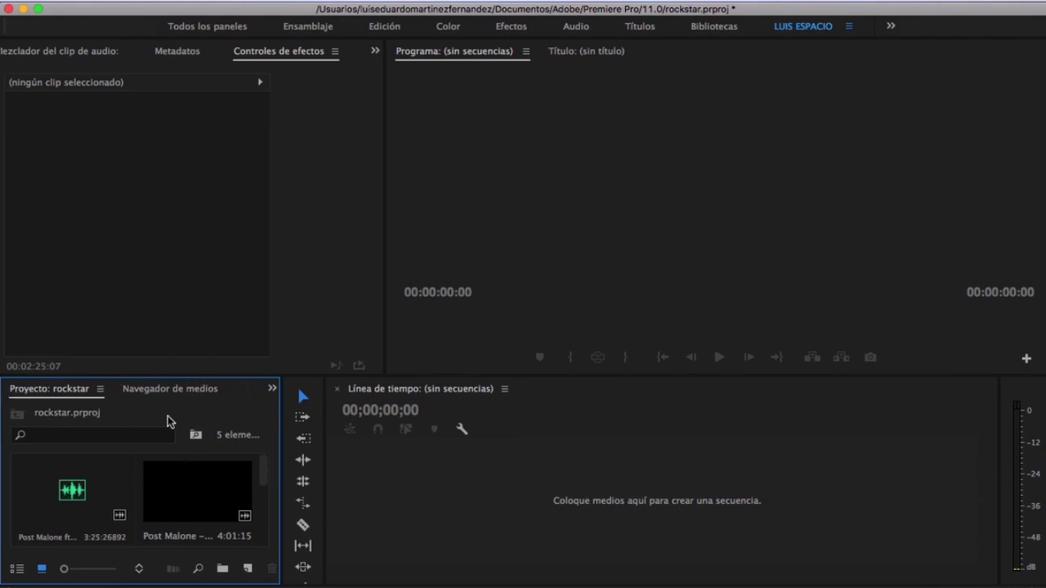
left_click(272, 389)
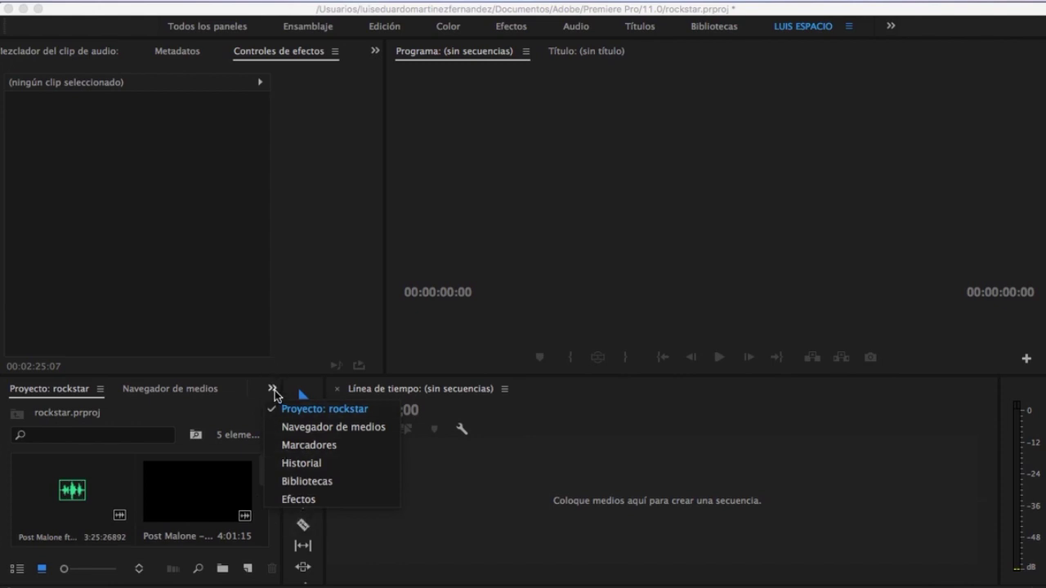
left_click(326, 410)
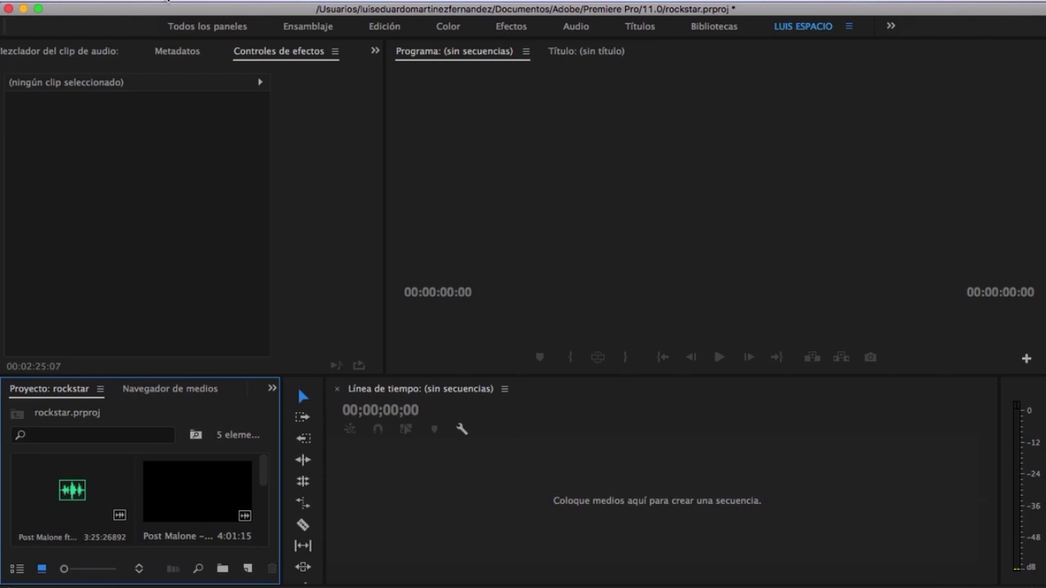
left_click(167, 1)
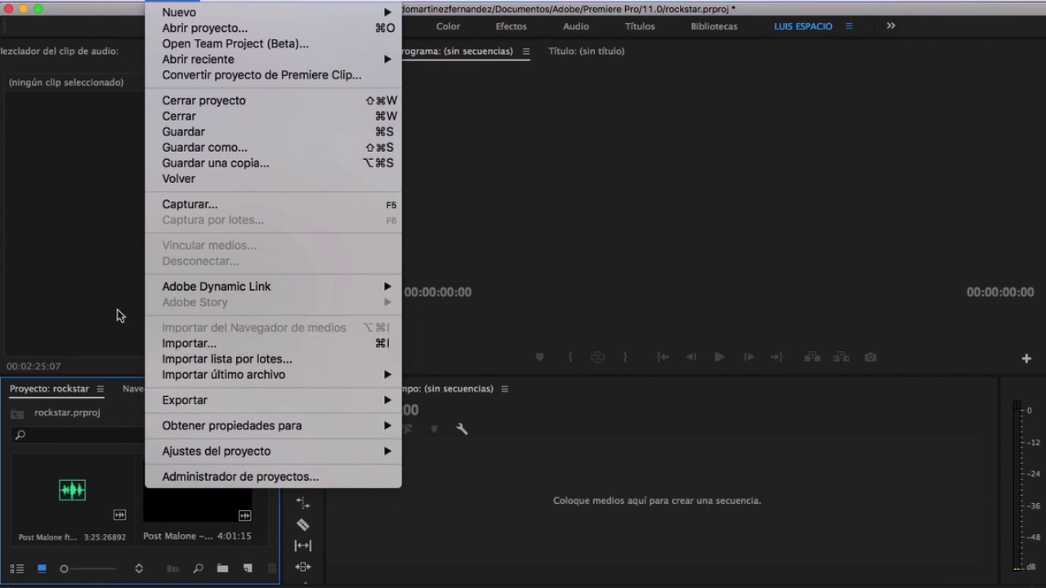
left_click(82, 269)
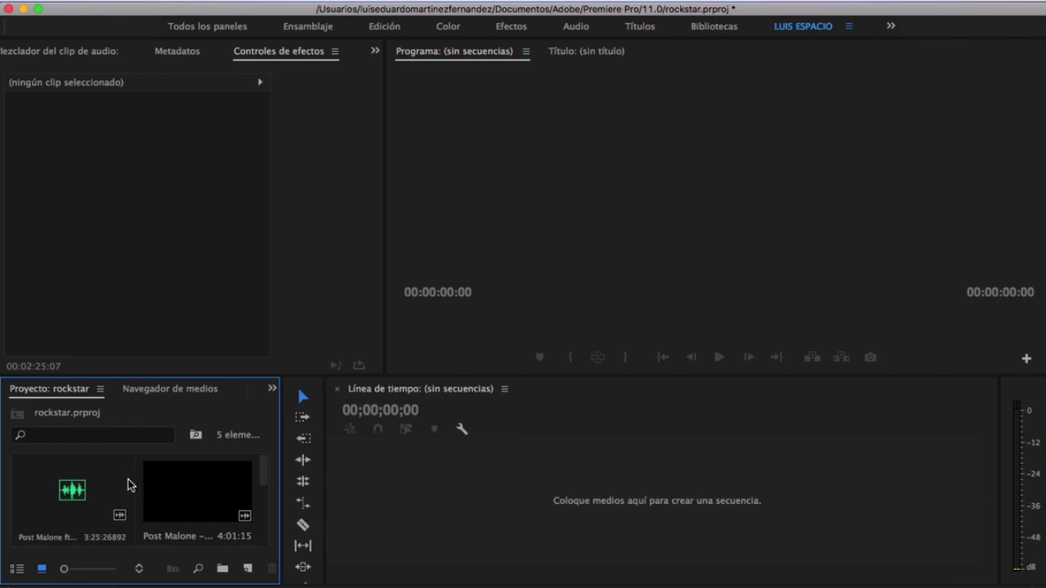
Step: Cancel an import and build a sequence from the Rockstar (DJ Scene Bootleg) Short Edit audio
double_click(136, 522)
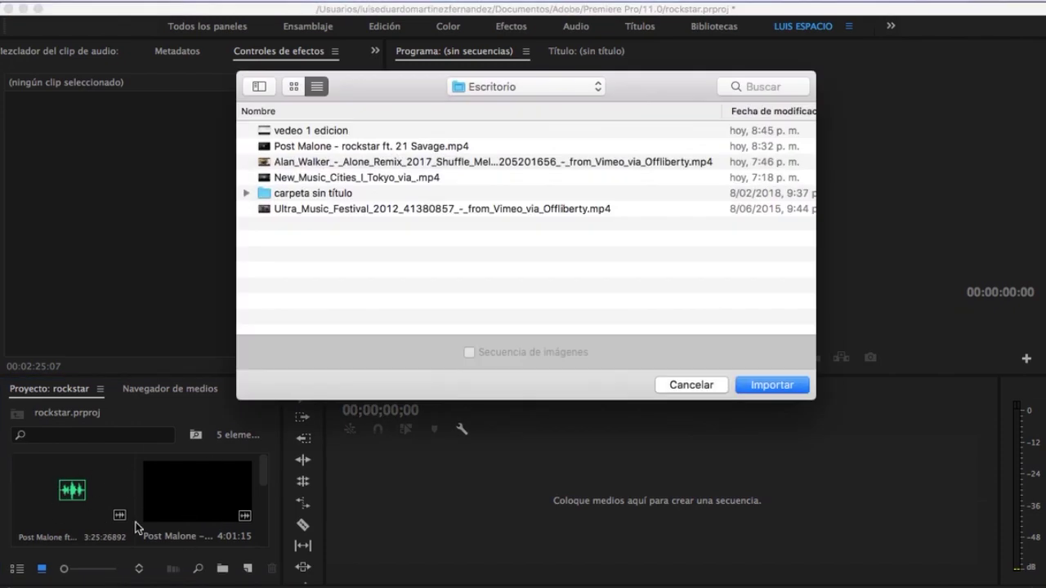
left_click(692, 385)
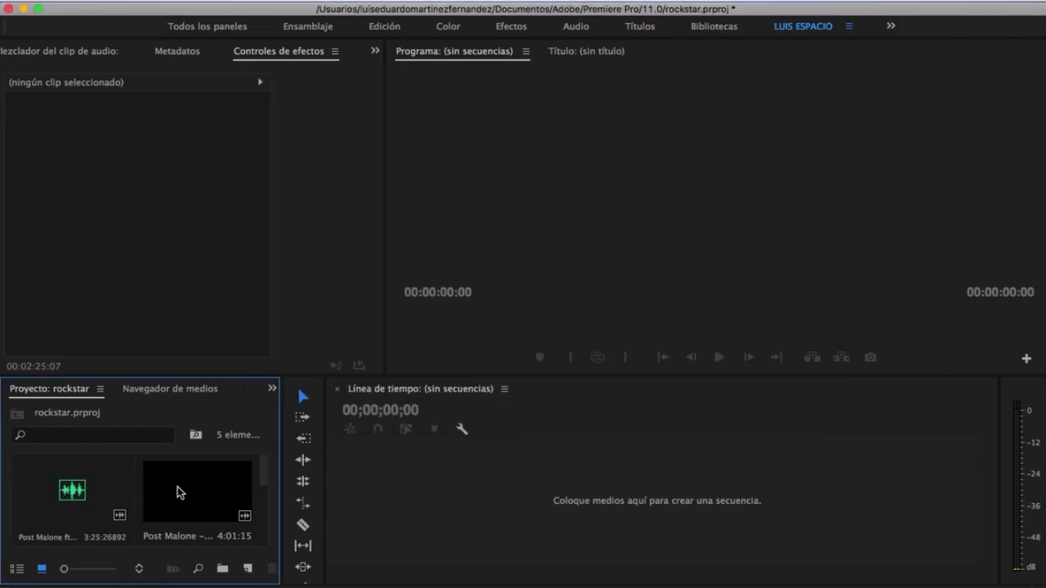
left_click_drag(55, 491, 433, 513)
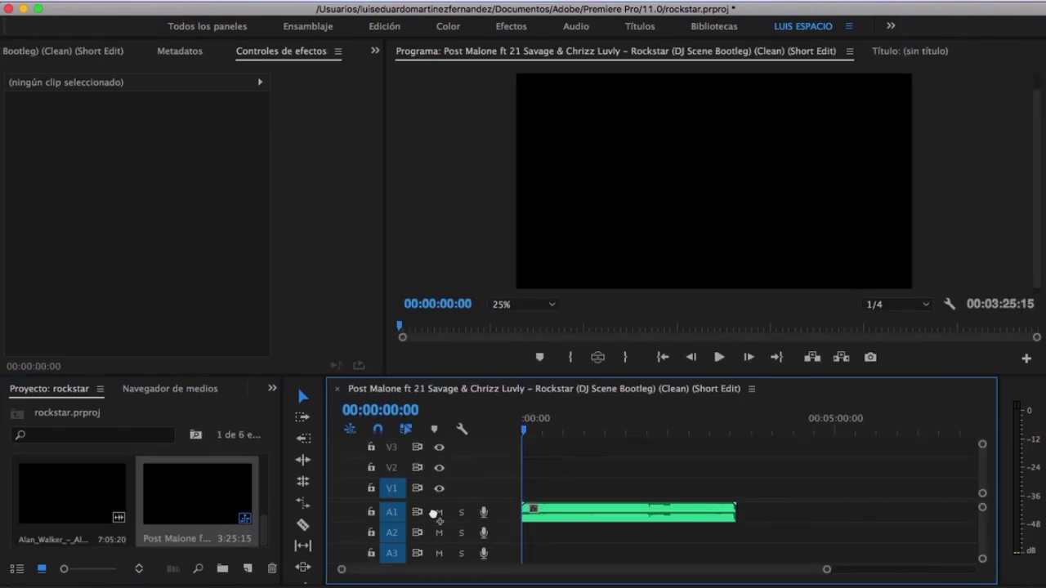
left_click(341, 2)
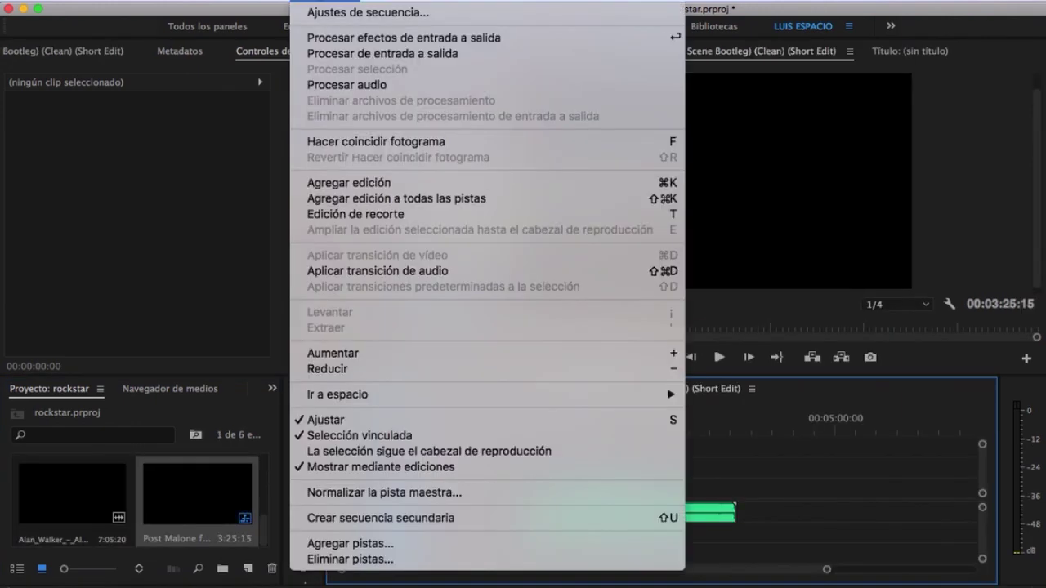
Step: Change the sequence frame size to 1280 × 720 in Sequence Settings
left_click(324, 12)
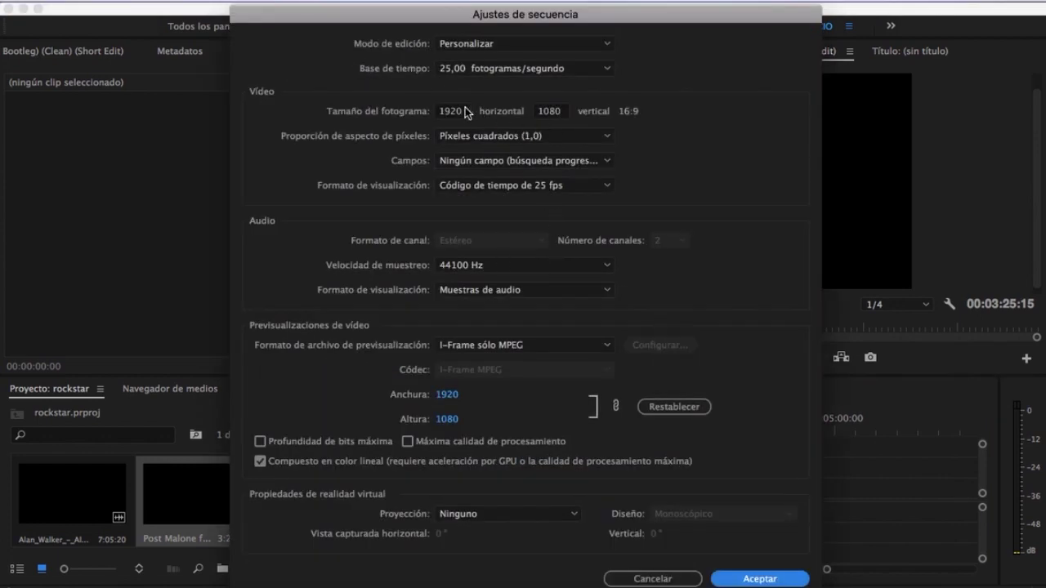
left_click(464, 113)
type("1280")
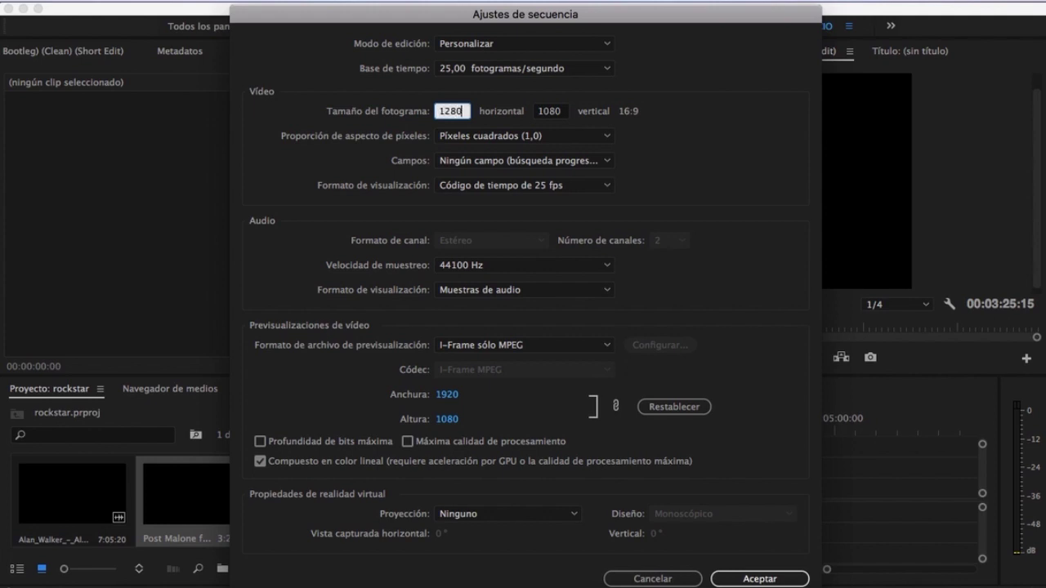
key("Tab")
type("7")
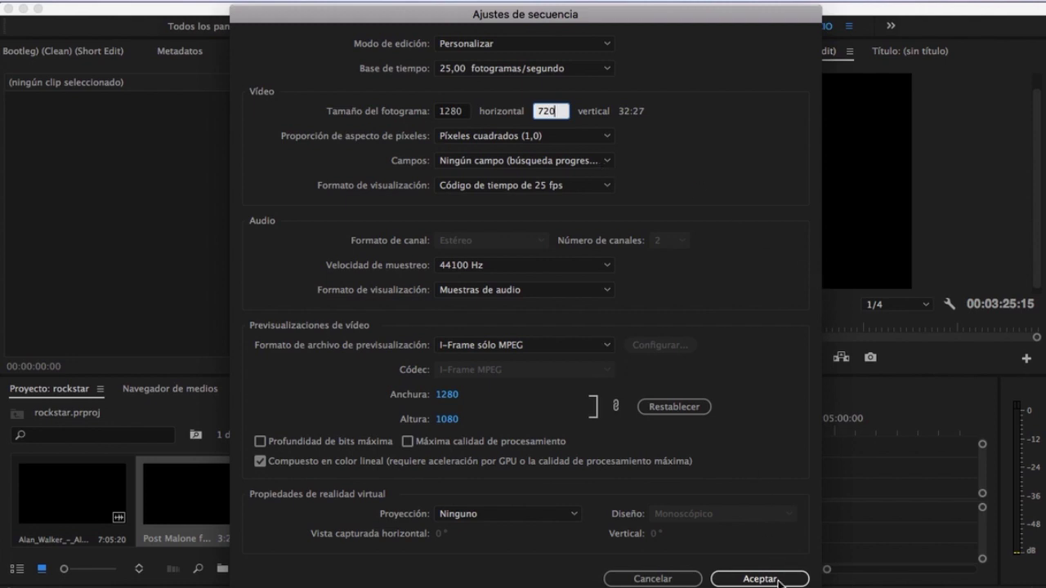
left_click(760, 578)
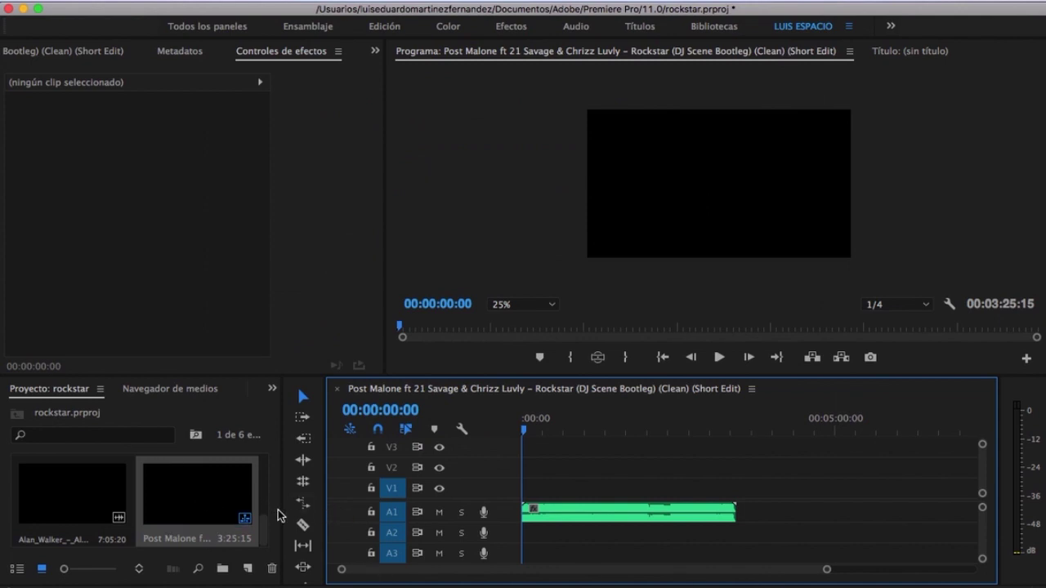
left_click_drag(263, 523, 272, 539)
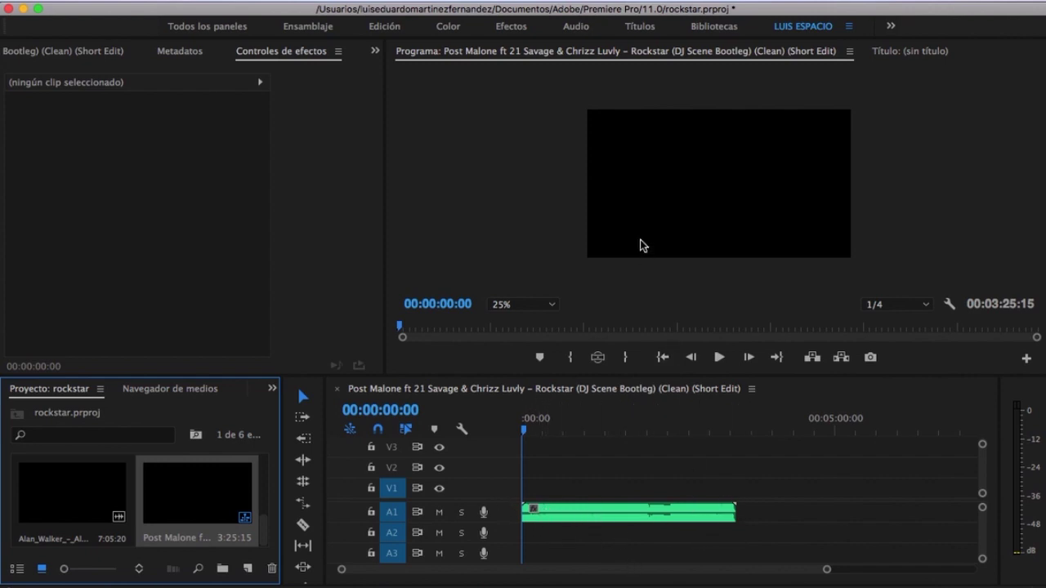
Step: Preview the audio, then add Post Malone - rockstar ft. 21 Savage.mp4 after it
key("space")
left_click_drag(266, 532, 266, 537)
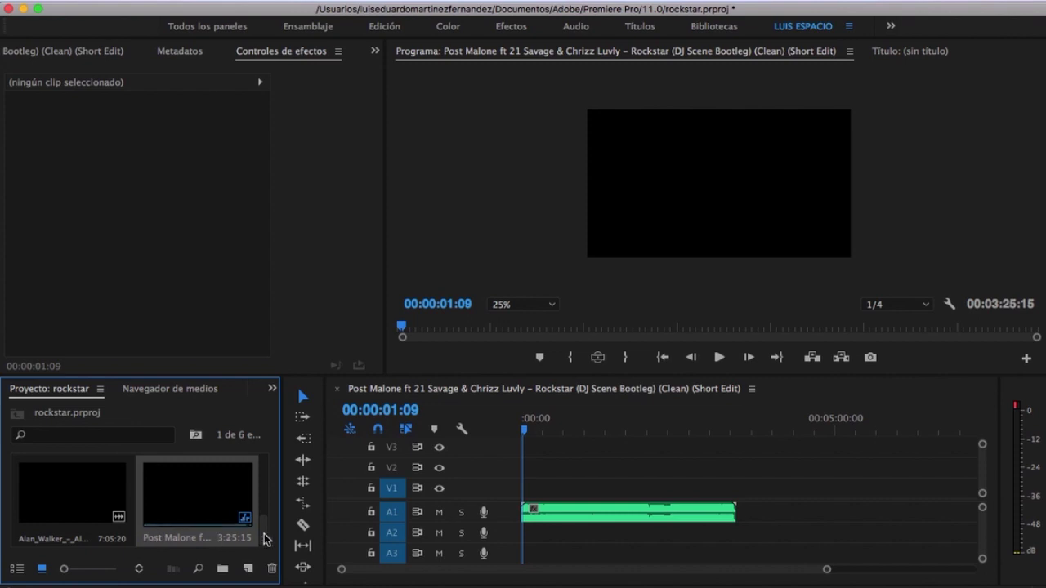
mouse_move(265, 537)
left_mouse_down()
mouse_move(263, 478)
mouse_move(736, 466)
left_mouse_up()
Step: Preview shots of the Post Malone music video with A2 muted, then with its audio
left_click(759, 431)
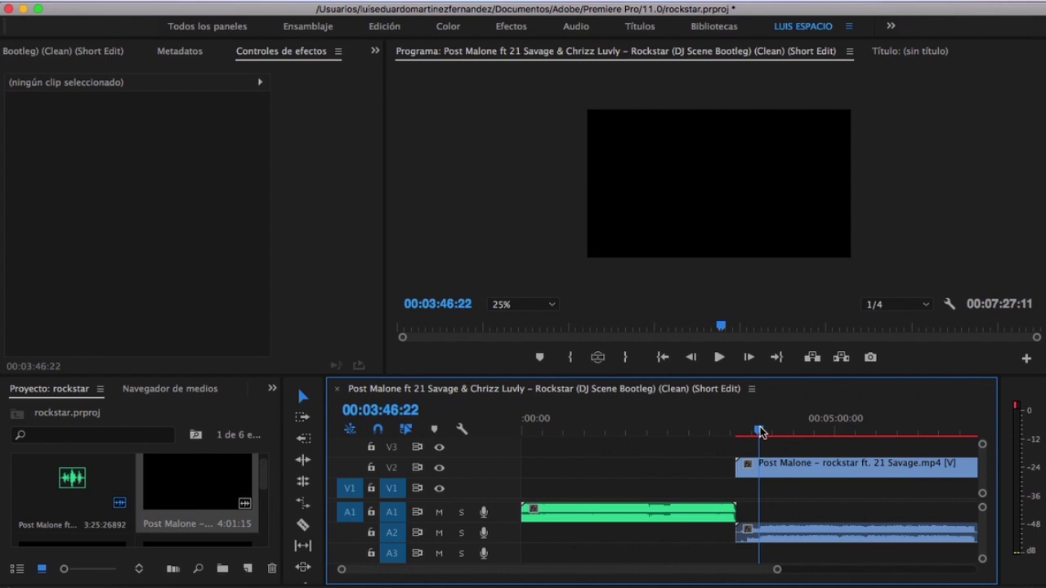
left_click(439, 533)
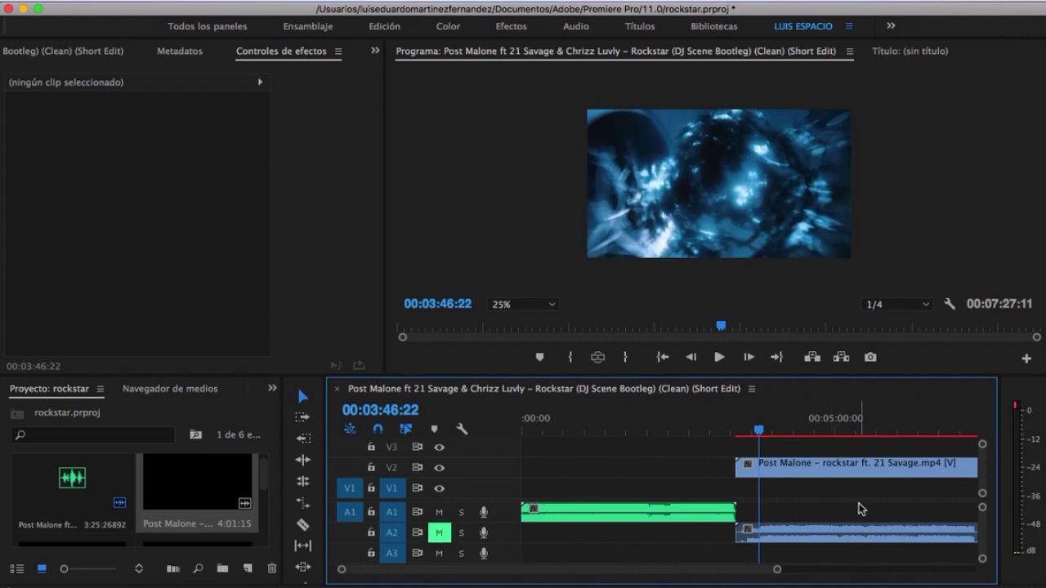
key("space")
key("minus")
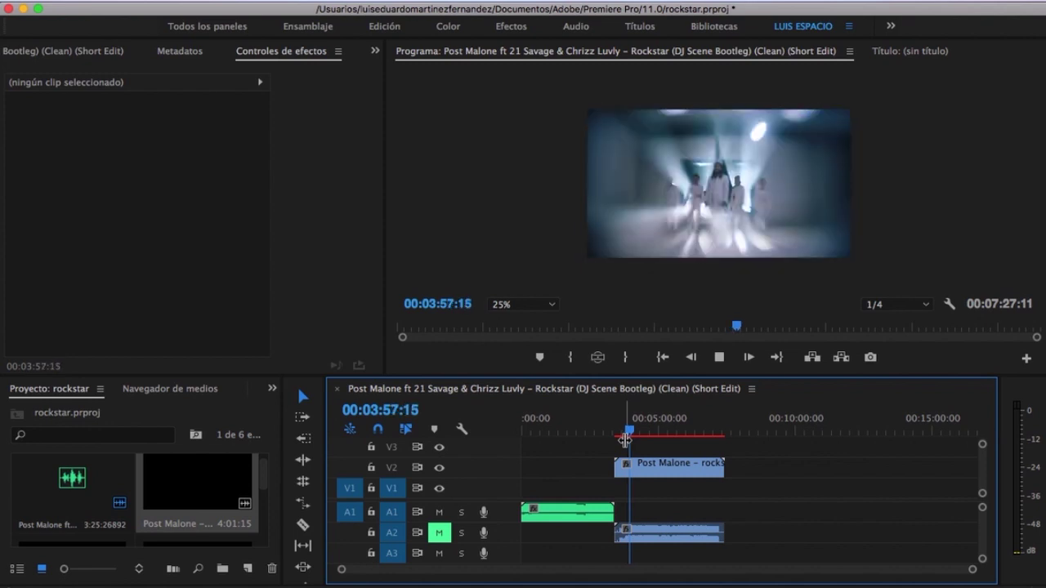
key("space")
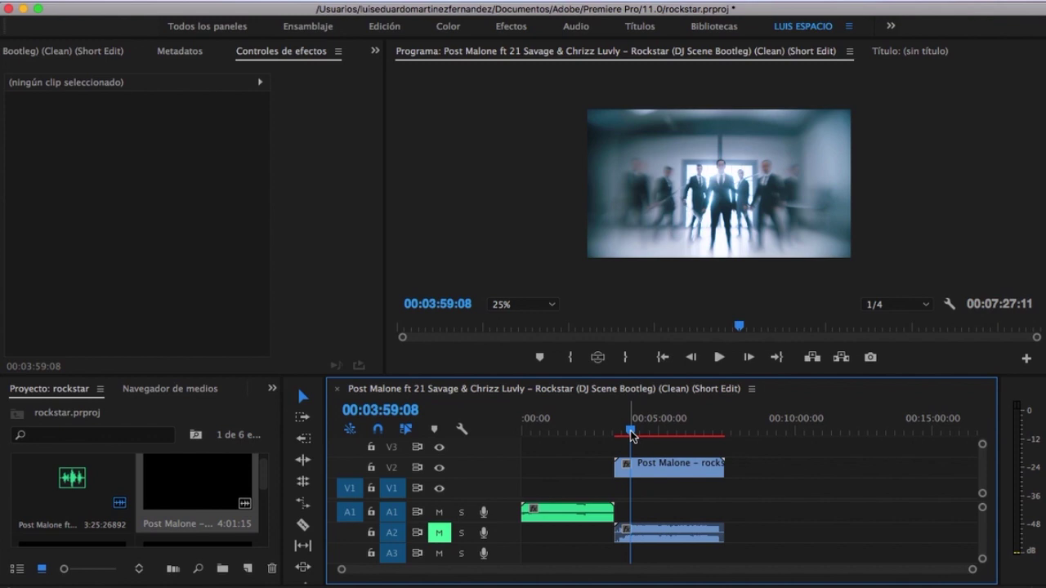
left_click_drag(630, 431, 683, 434)
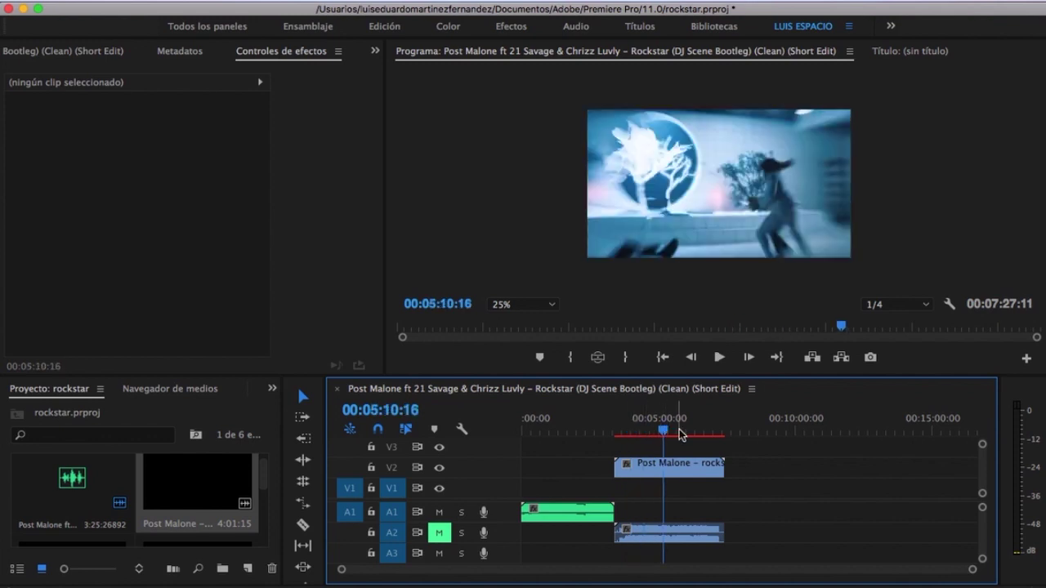
left_click_drag(684, 434, 653, 431)
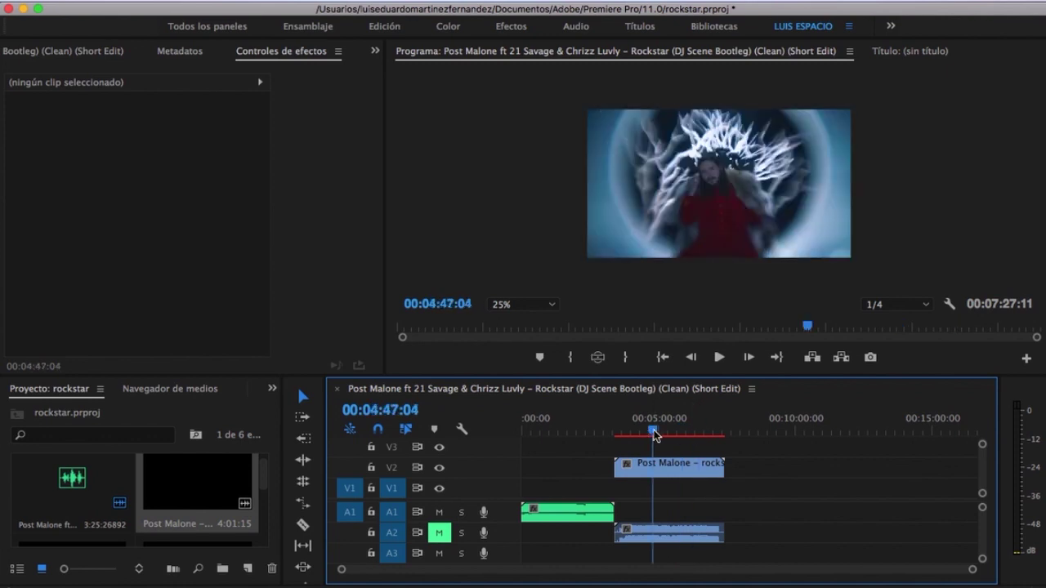
left_click(695, 432)
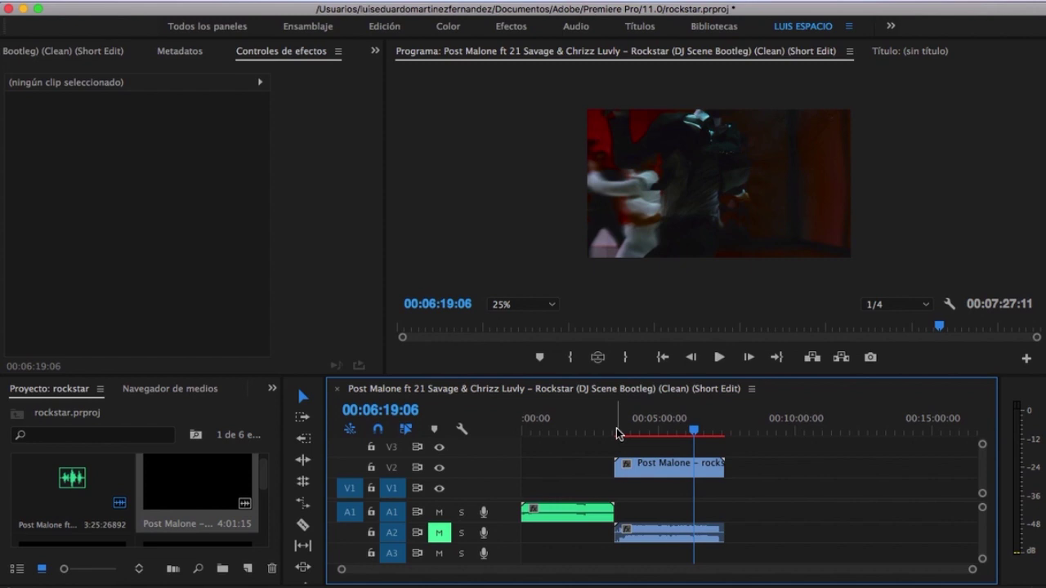
left_click(634, 432)
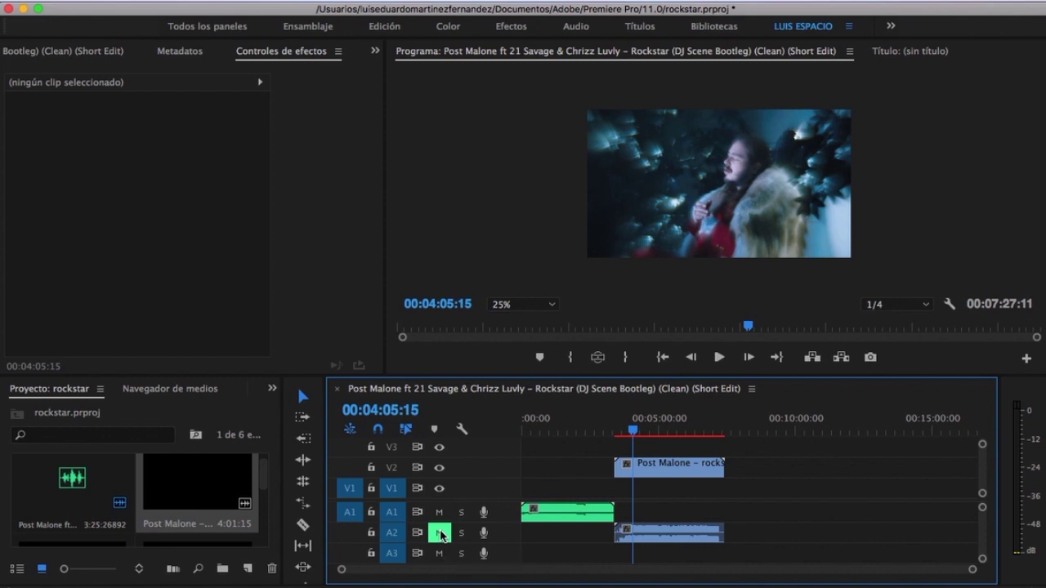
left_click(440, 534)
key("space")
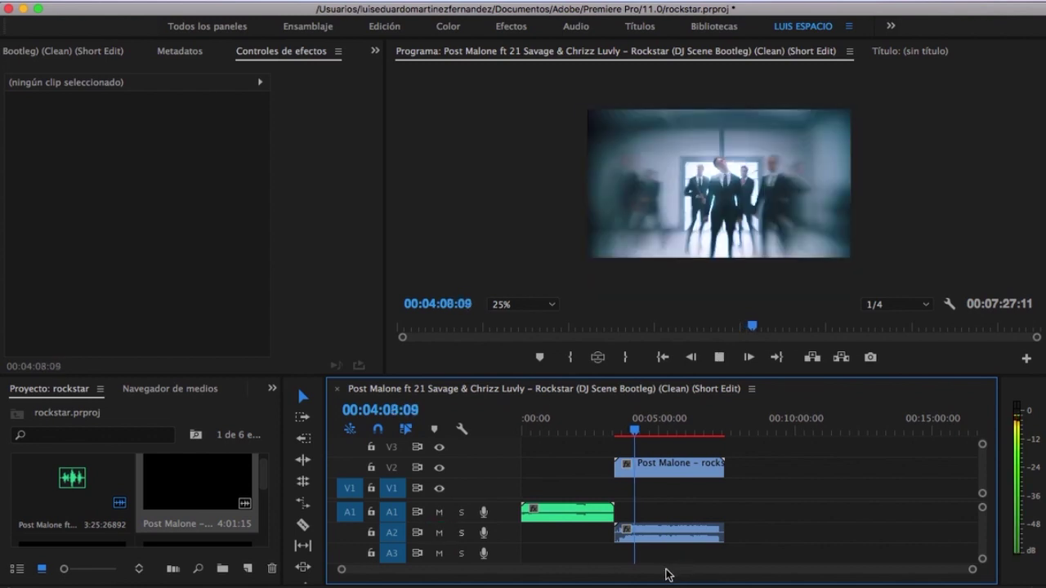
key("space")
Step: Replay from 00:00:16:06, then delete the Post Malone video and audio at 04:11:01
left_click(530, 431)
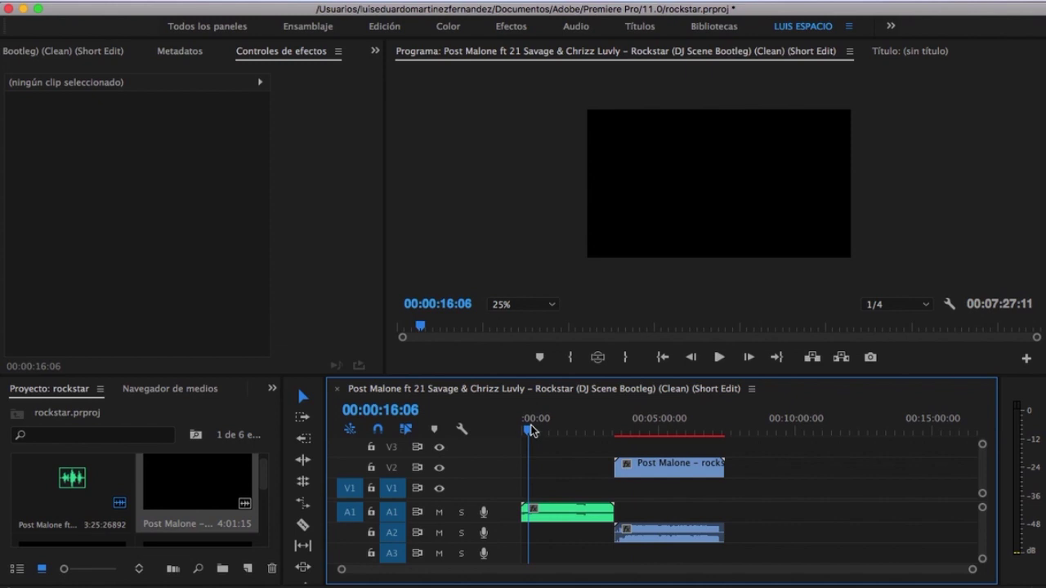
key("space")
key("XF86AudioRaiseVolume")
key("XF86AudioRaiseVolume")
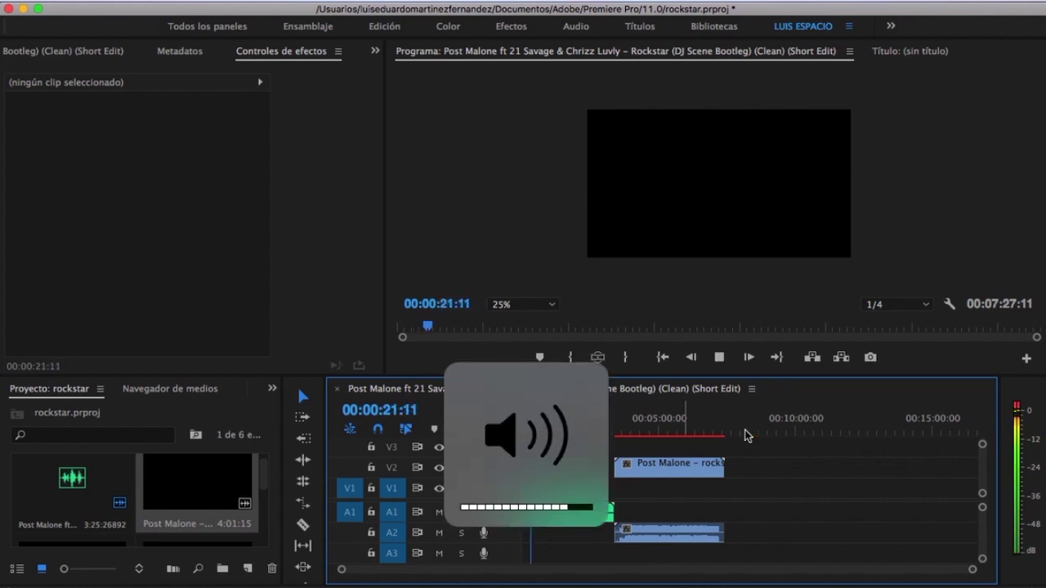
key("space")
left_click(636, 431)
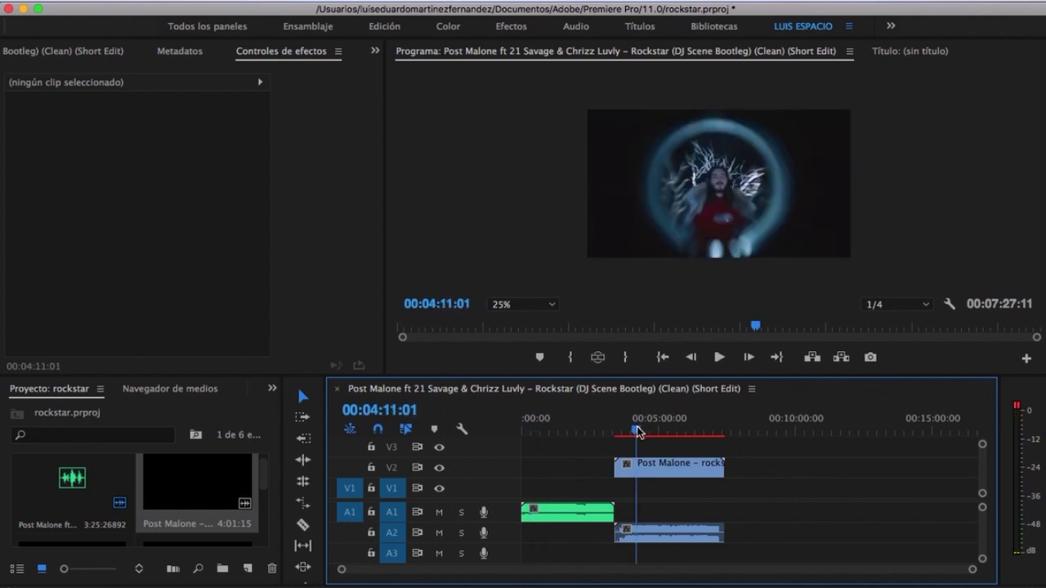
left_click_drag(744, 448, 691, 553)
key("Delete")
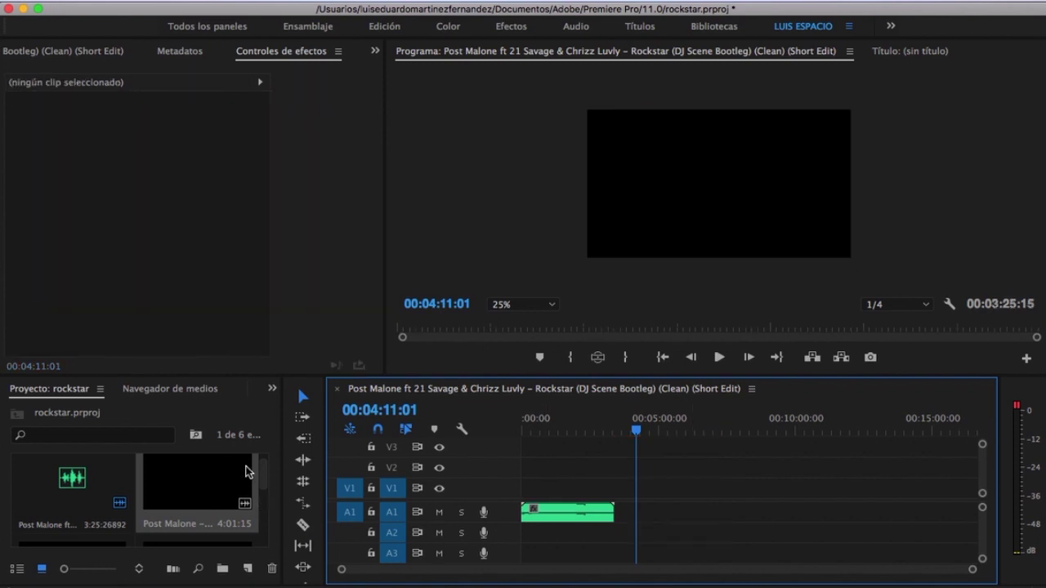
Step: Place New_Music_Cities_I_Tokyo_via_.mp4 on the timeline at 04:11:01
left_click_drag(262, 468, 272, 541)
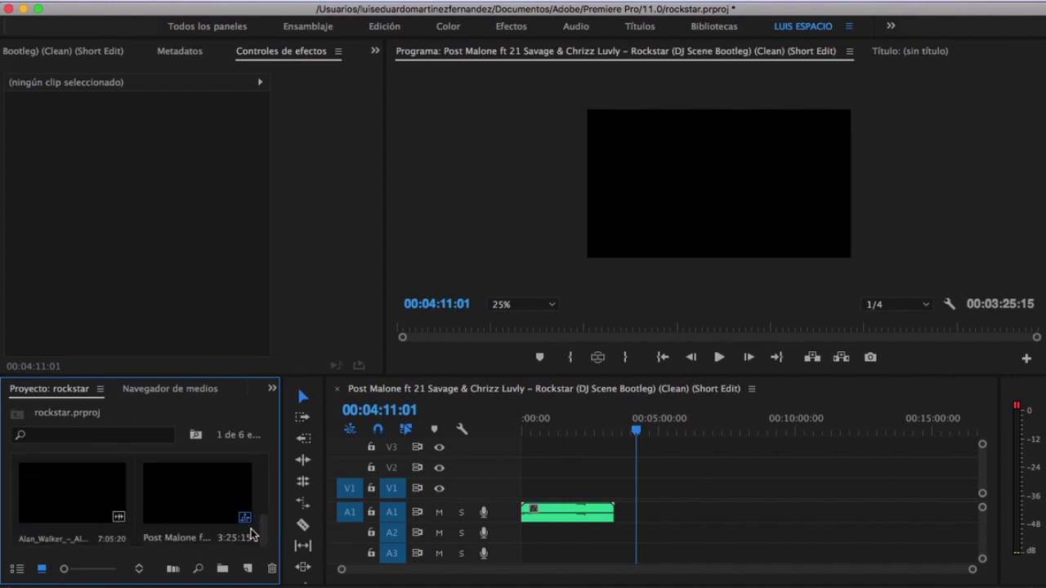
left_click_drag(264, 541, 264, 523)
left_click_drag(49, 472, 686, 532)
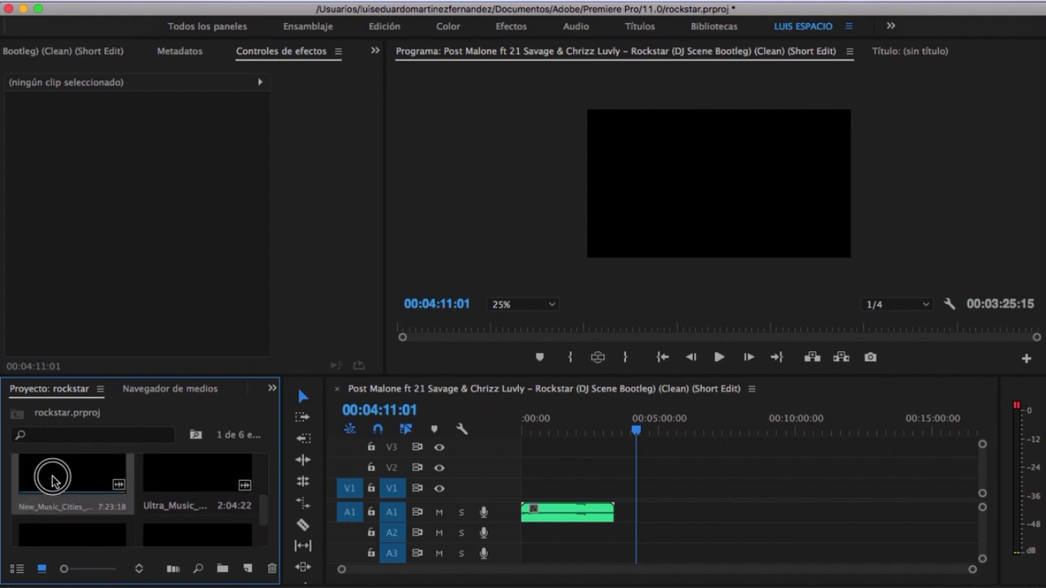
left_click(700, 531)
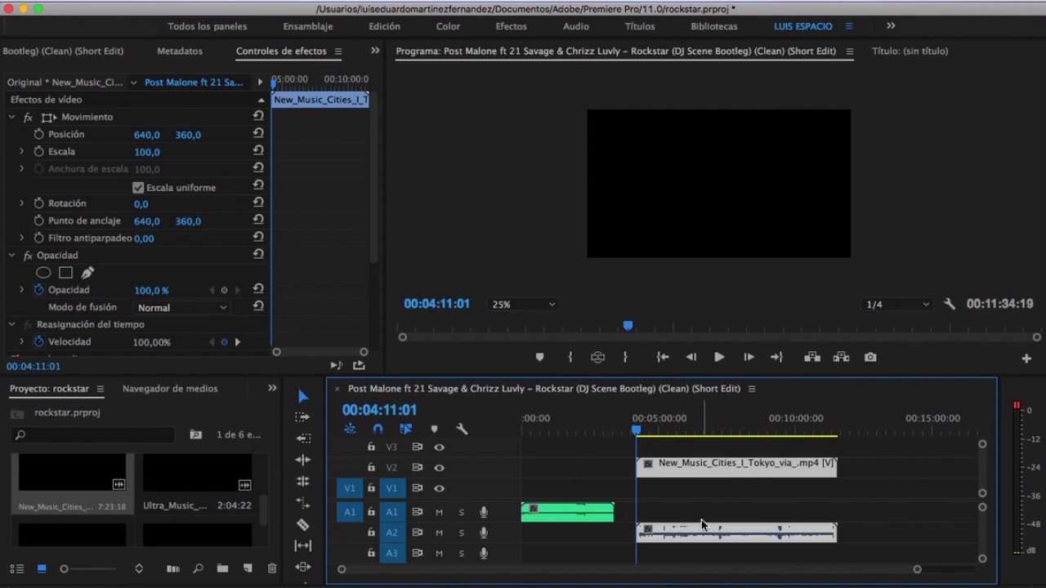
left_click(702, 512)
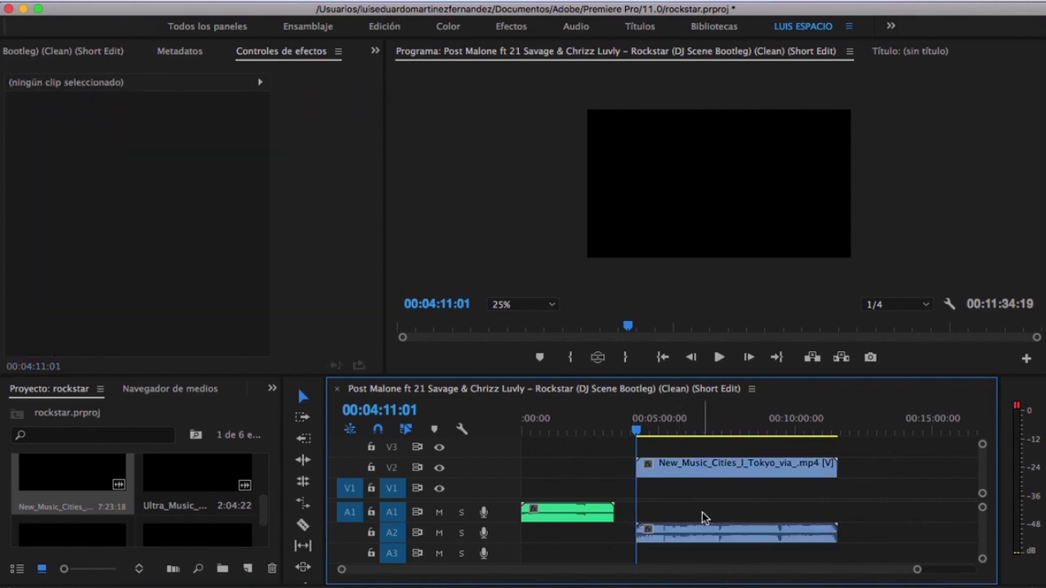
Step: Turn off linked selection and delete the Tokyo clip's own audio from A2
left_click(406, 434)
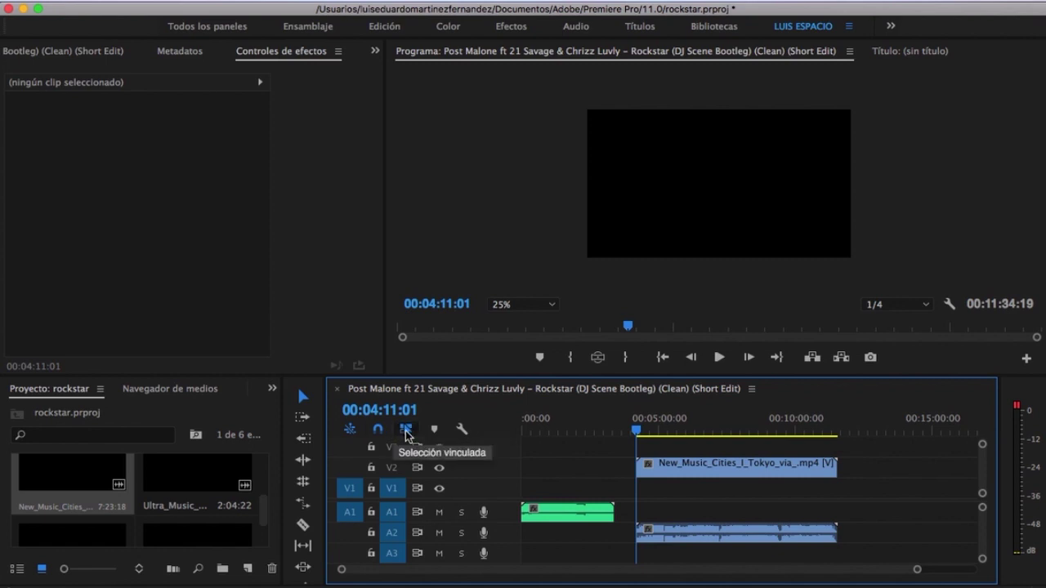
left_click(406, 434)
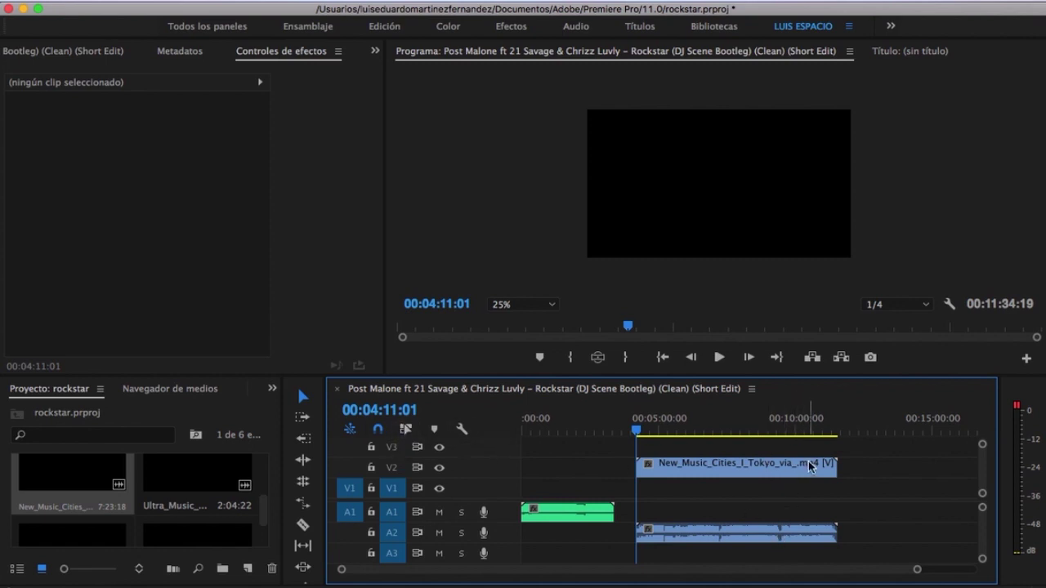
left_click(705, 536)
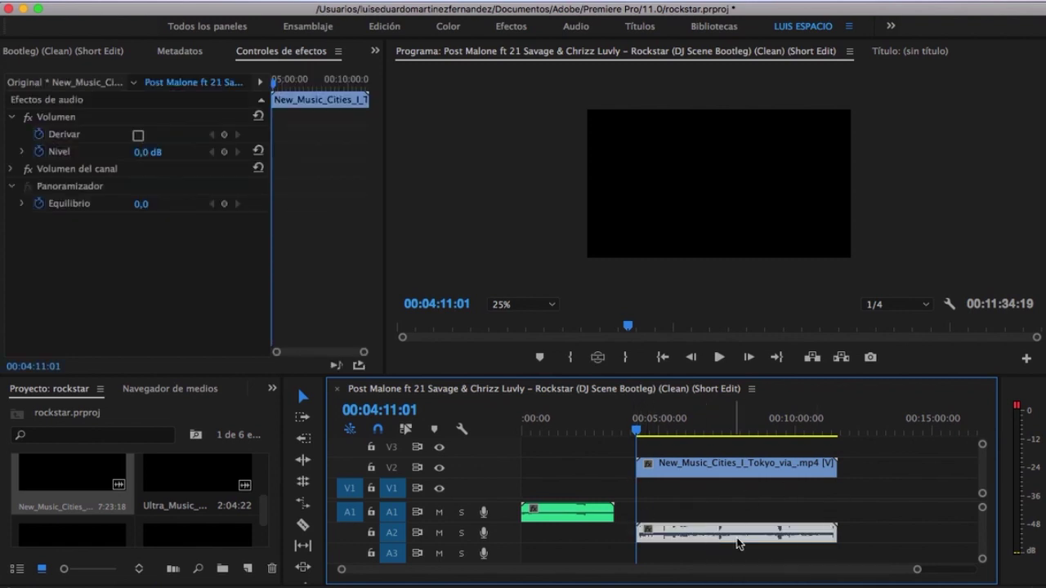
key("Delete")
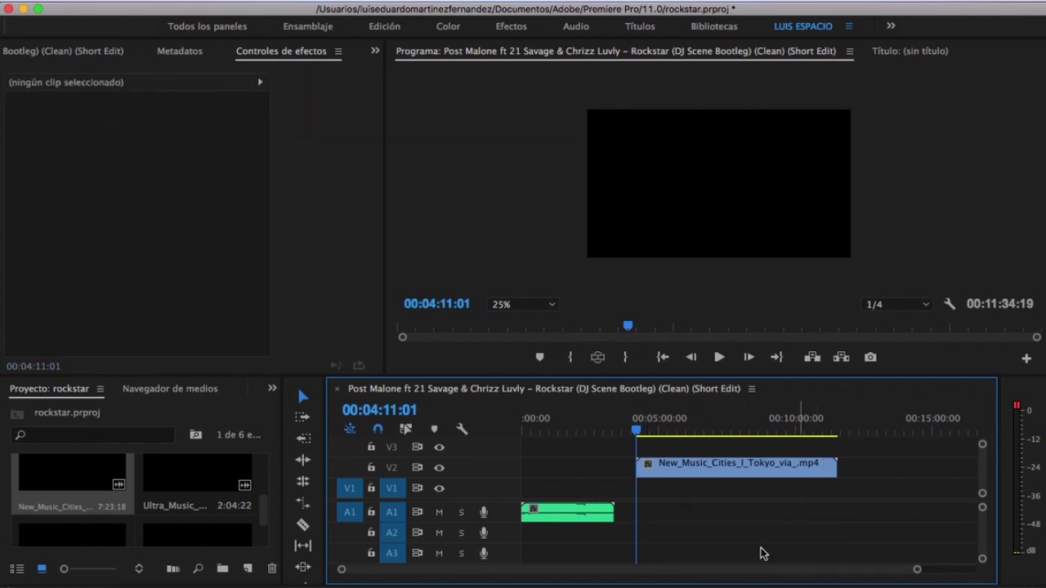
Step: Drop the Tokyo clip onto V1, zoom the timeline in and play from 00:00
left_click_drag(691, 469, 691, 486)
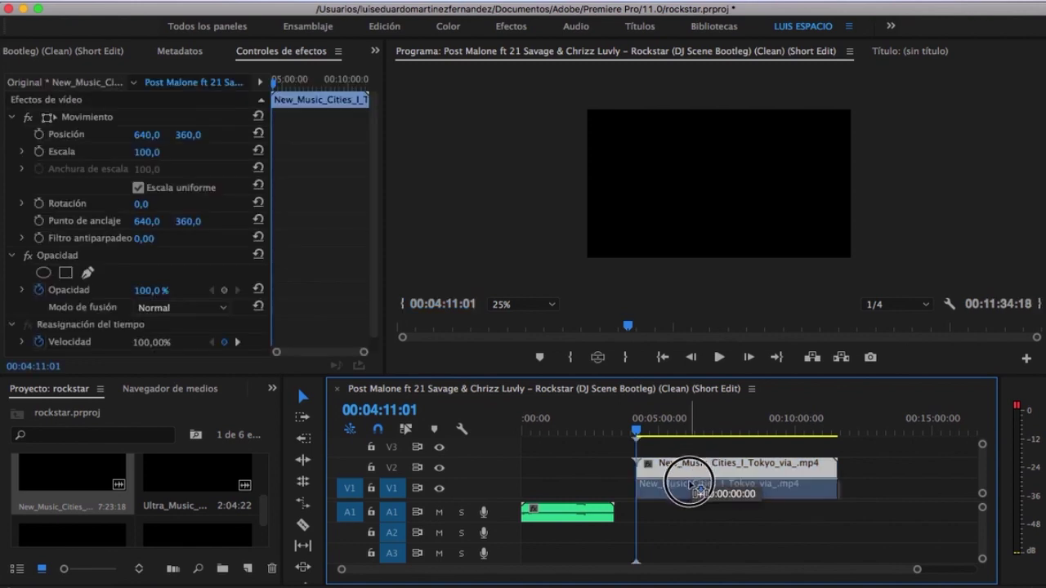
left_click_drag(691, 485, 657, 500)
left_click(523, 430)
key("equal")
key("equal")
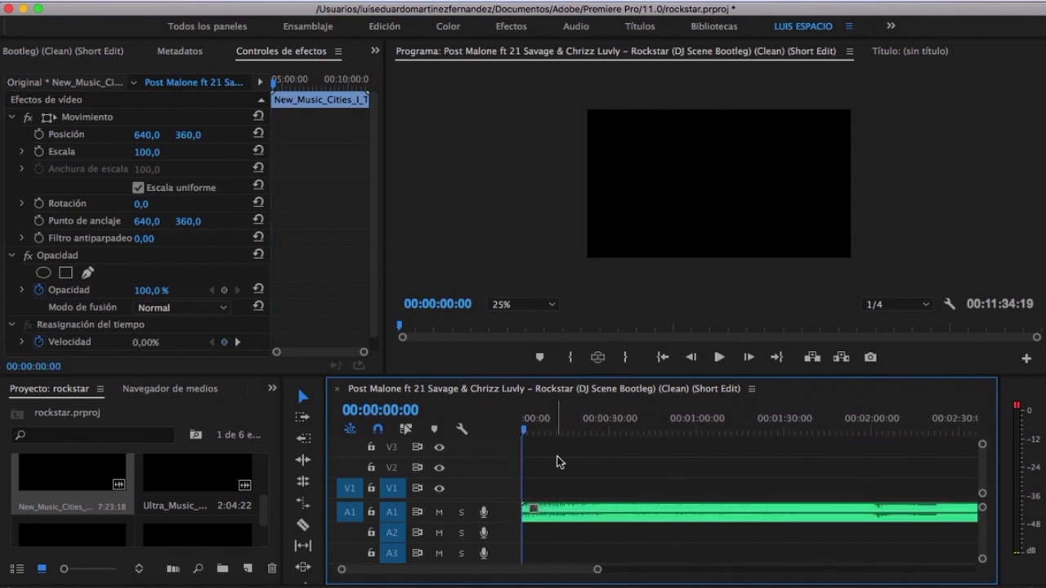
key("equal")
scroll(542, 455, "left", 1)
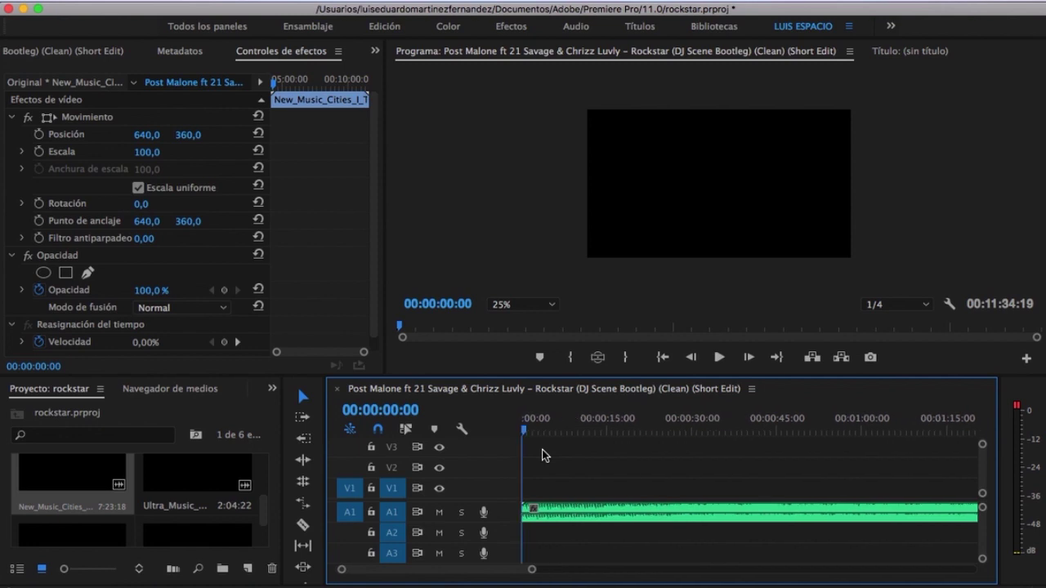
key("space")
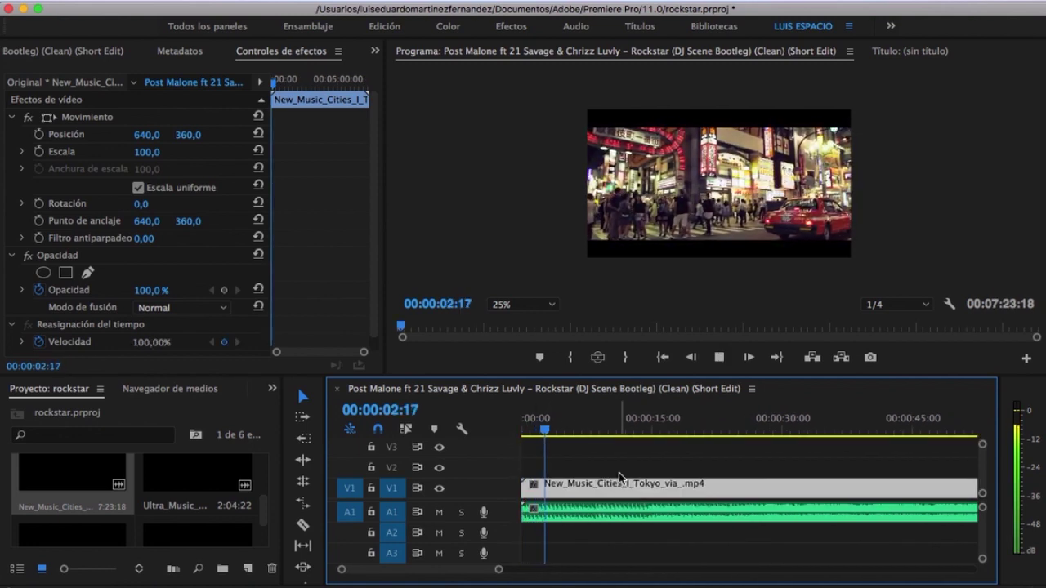
Step: Stop playback near 00:00:07 and scrub back to about 00:00:06:08 at one-second zoom
key("minus")
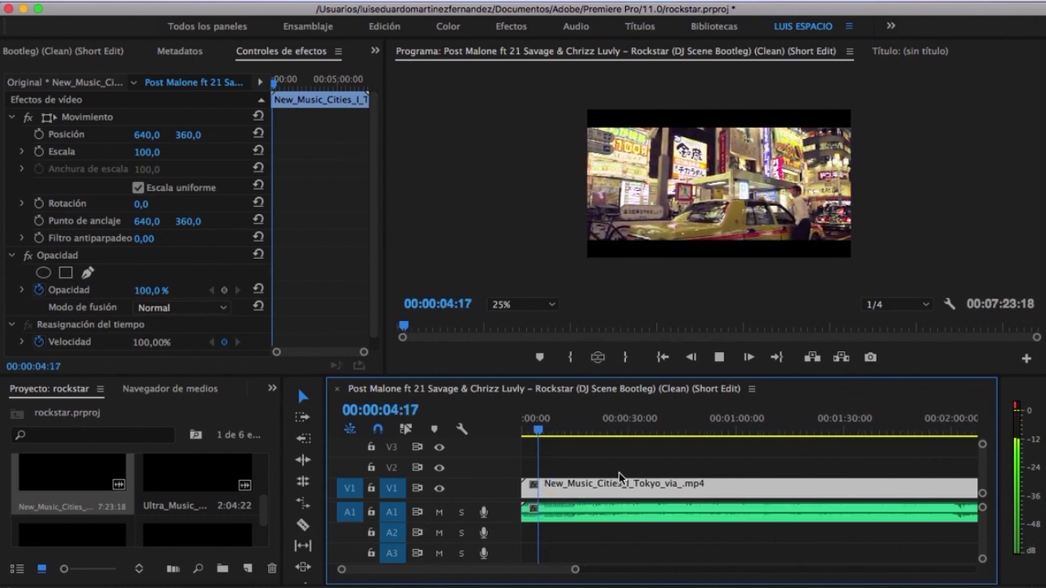
key("minus")
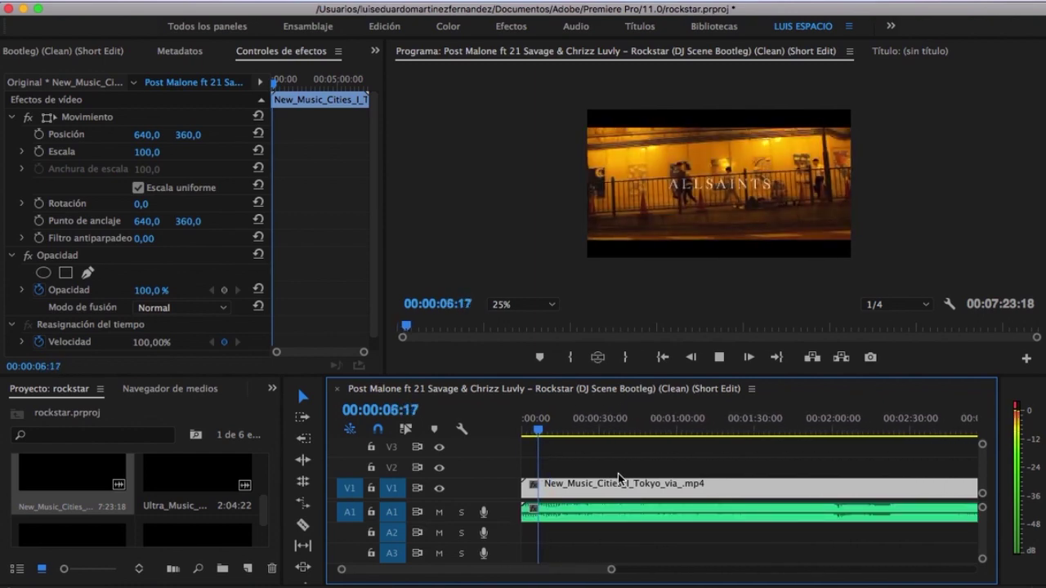
key("space")
key("equal")
key("equal")
left_click(575, 431)
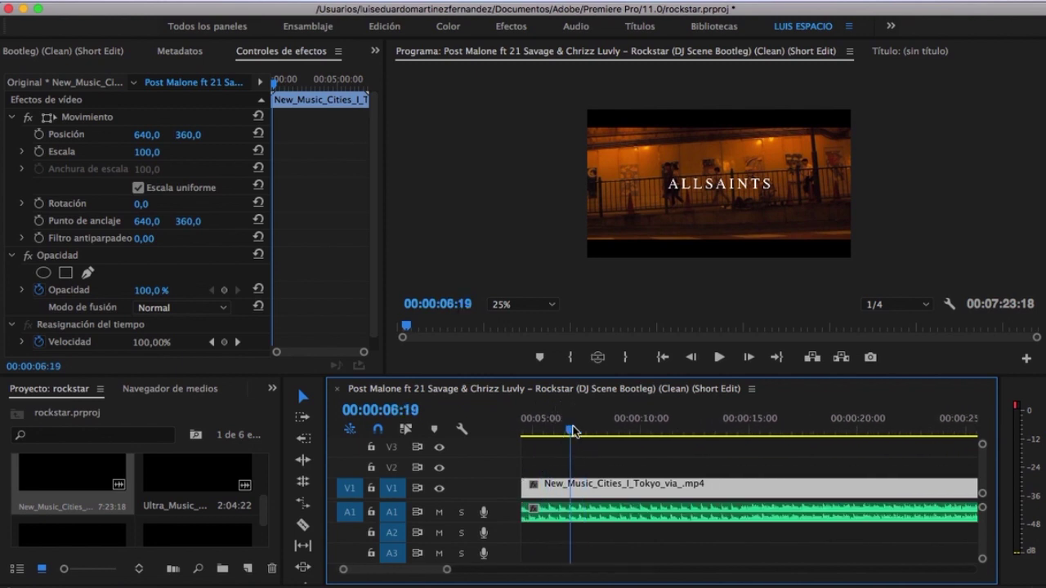
key("equal")
left_click(549, 431)
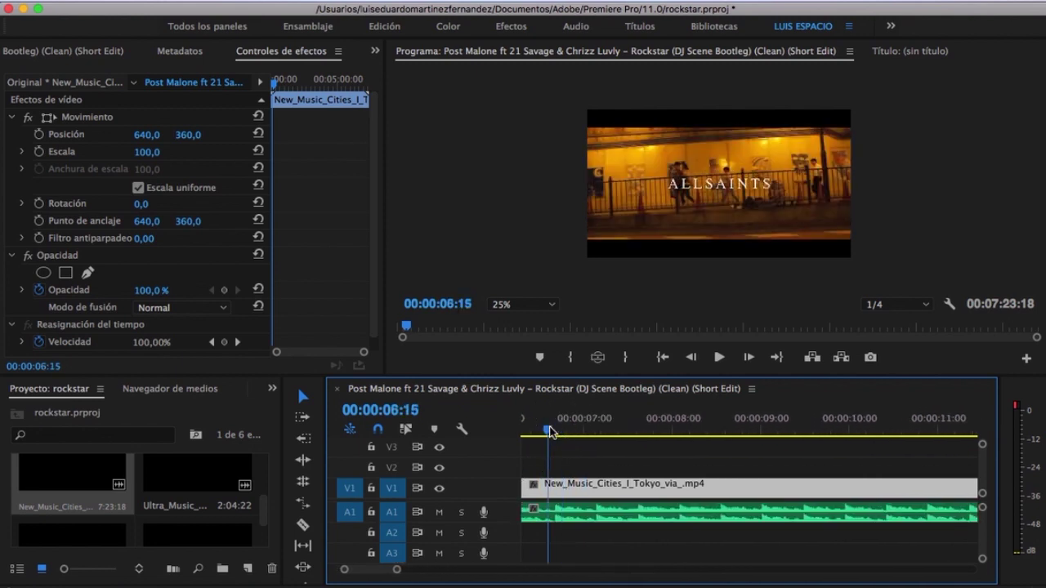
left_click_drag(550, 430, 526, 433)
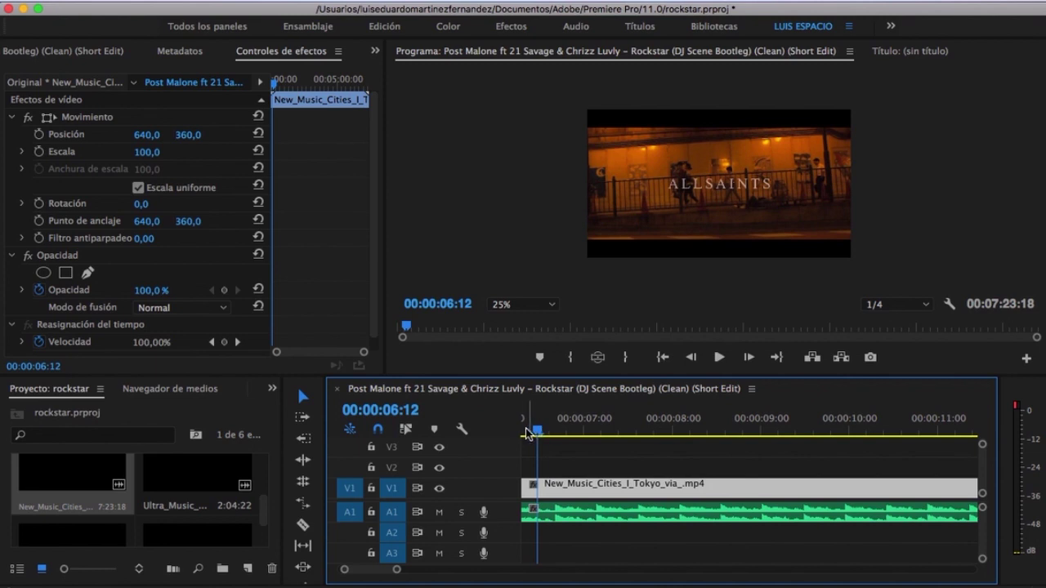
Step: Play from 00:00:03:23, stop on the beat at 00:00:05:15 and switch to the Razor tool
scroll(570, 456, "left", 3)
scroll(570, 456, "left", 2)
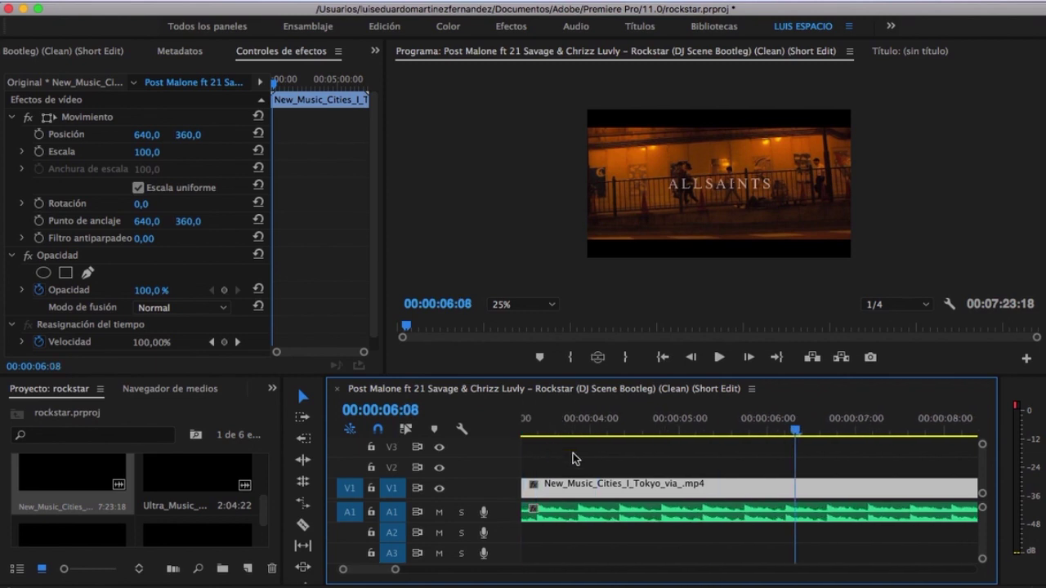
left_click(585, 430)
key("minus")
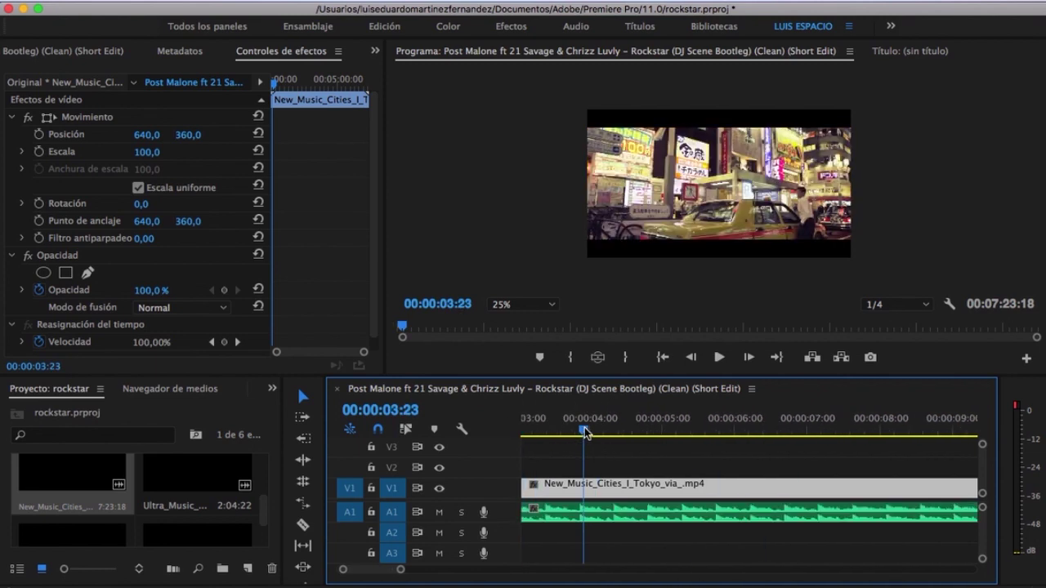
key("space")
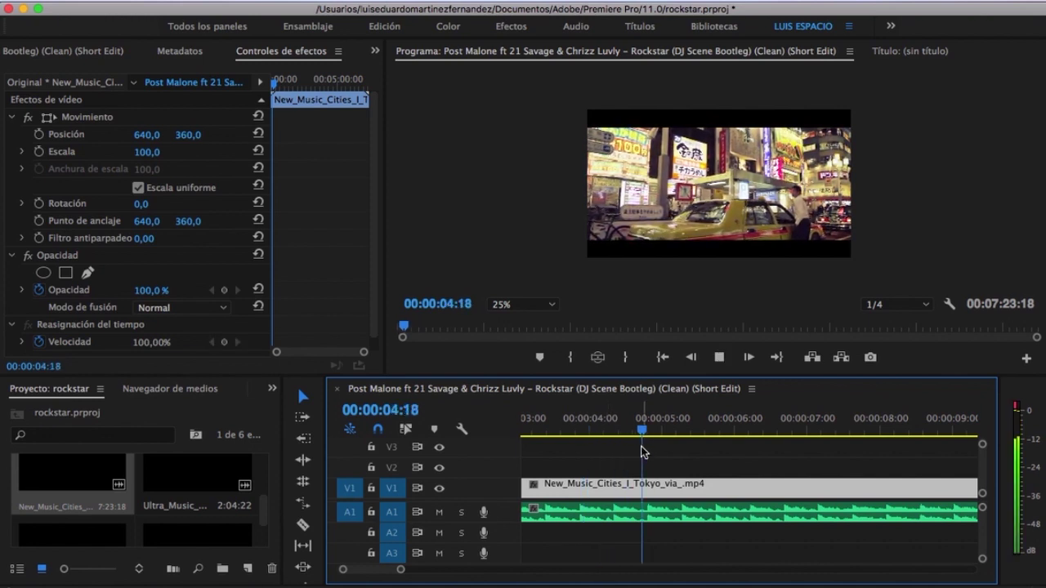
key("minus")
key("c")
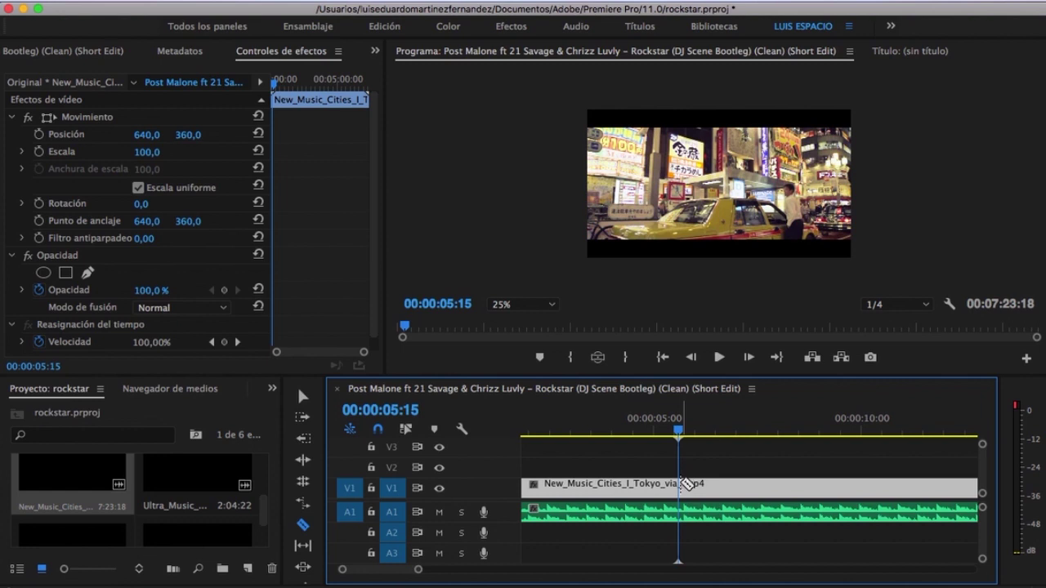
Step: Cut the Tokyo clip on V1 at 00:00:05:15
left_click(685, 484)
key("minus")
key("minus")
key("space")
key("space")
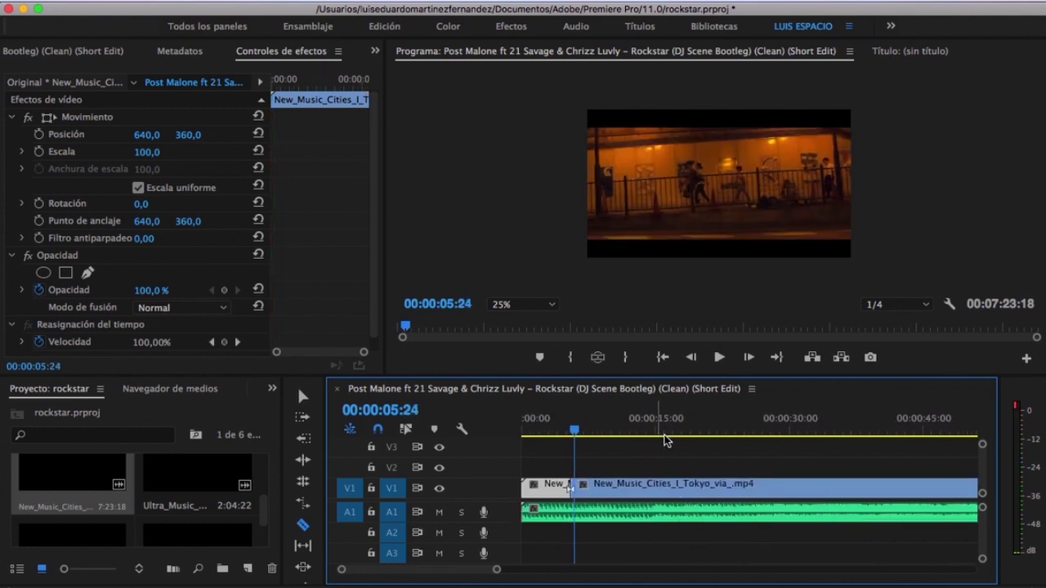
Step: Find the beat at 00:00:18:19, cut the clip there, and select the middle piece
left_click(661, 431)
left_click(711, 424)
key("space")
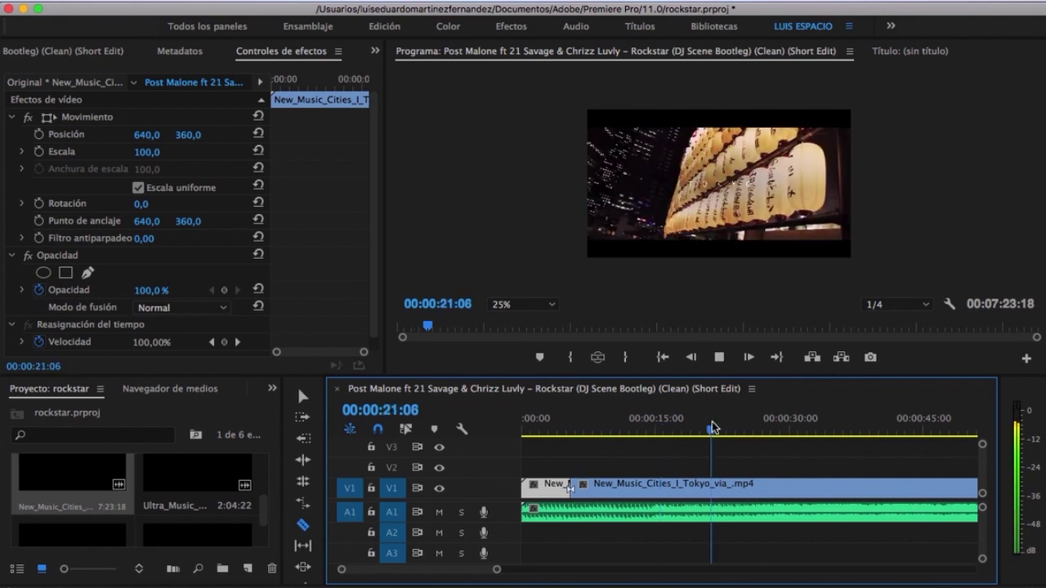
key("space")
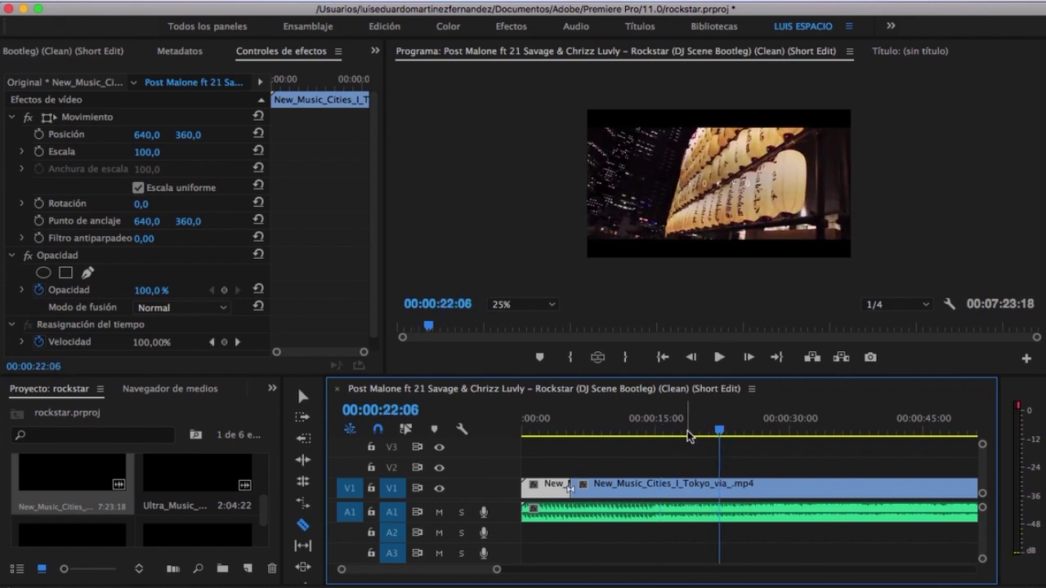
left_click(684, 431)
key("space")
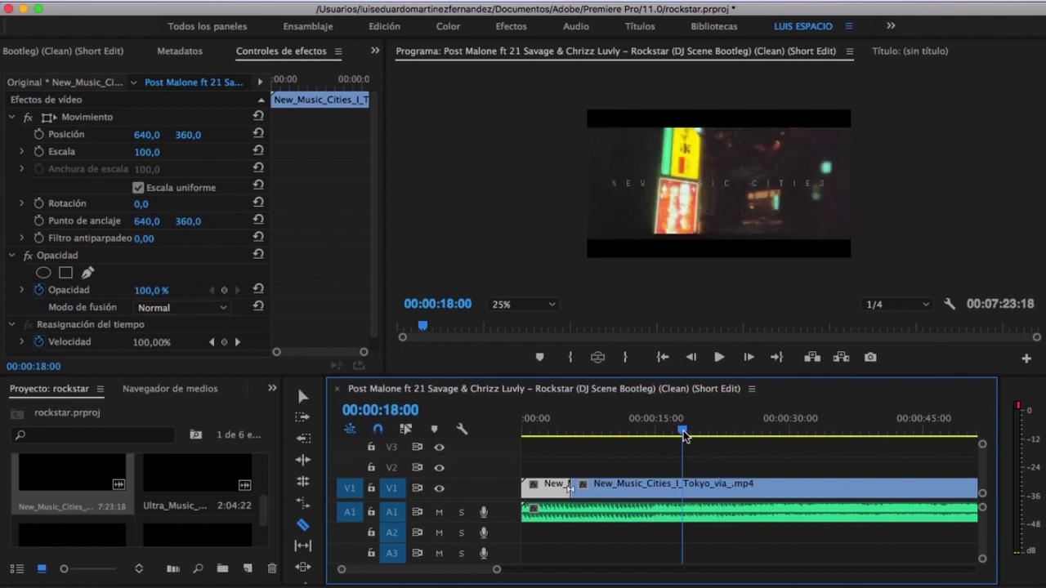
key("space")
left_click(691, 488)
key("v")
left_click(643, 489)
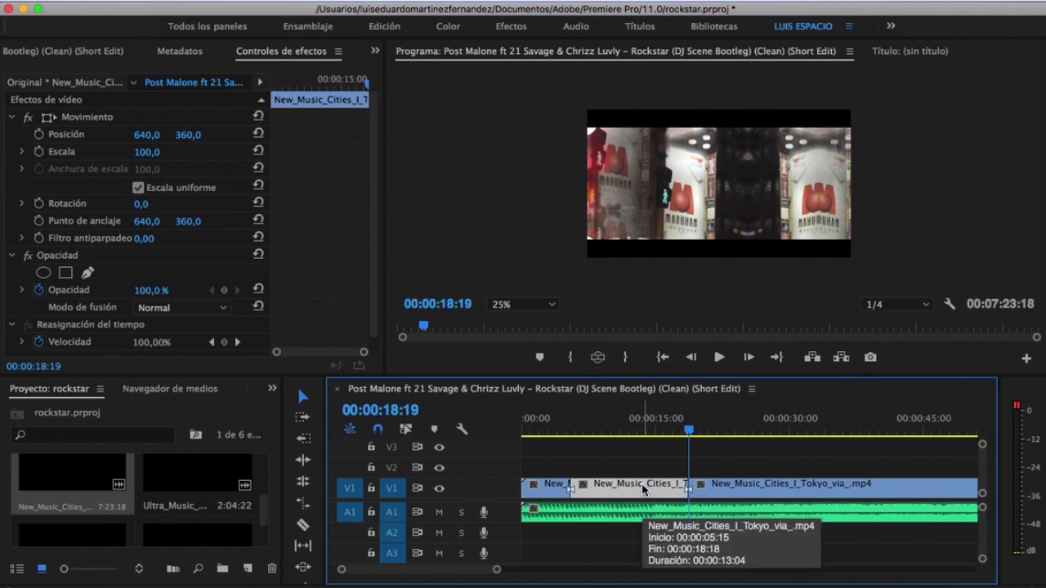
Step: Delete the 13-second middle Tokyo piece, then ripple-delete the remaining gap on V1
key("Delete")
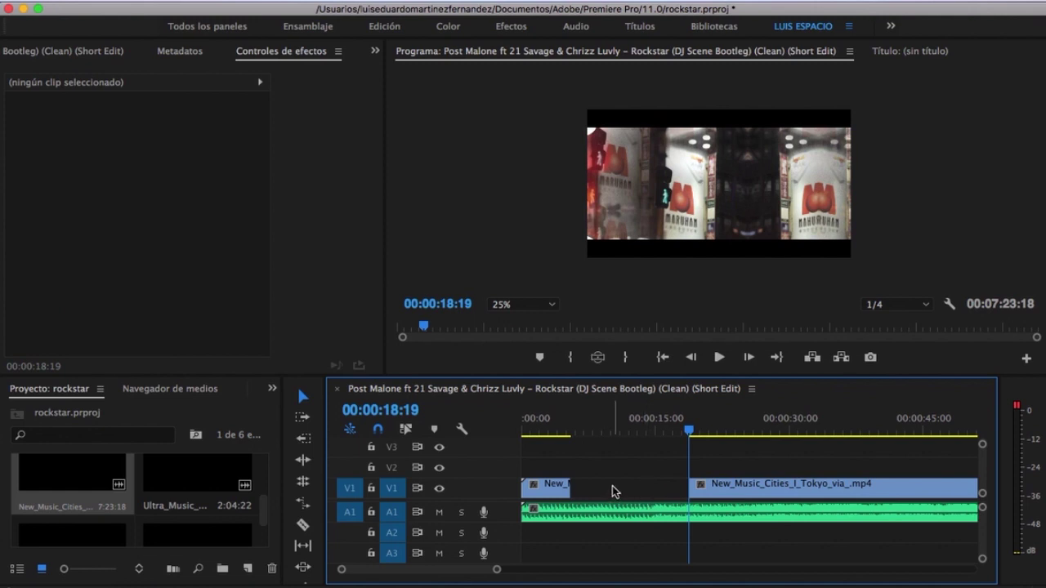
left_click(615, 490)
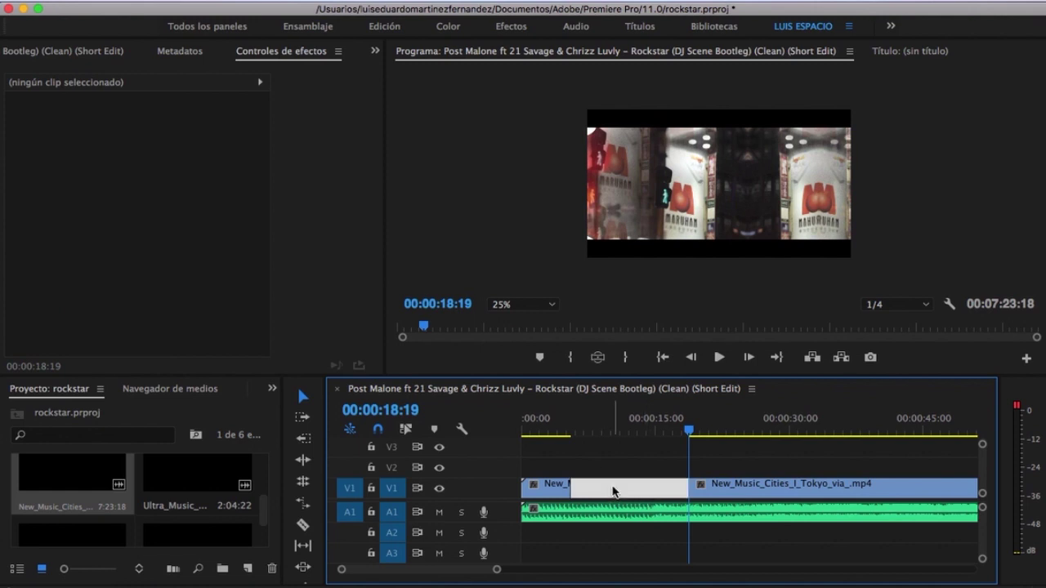
left_click(610, 471)
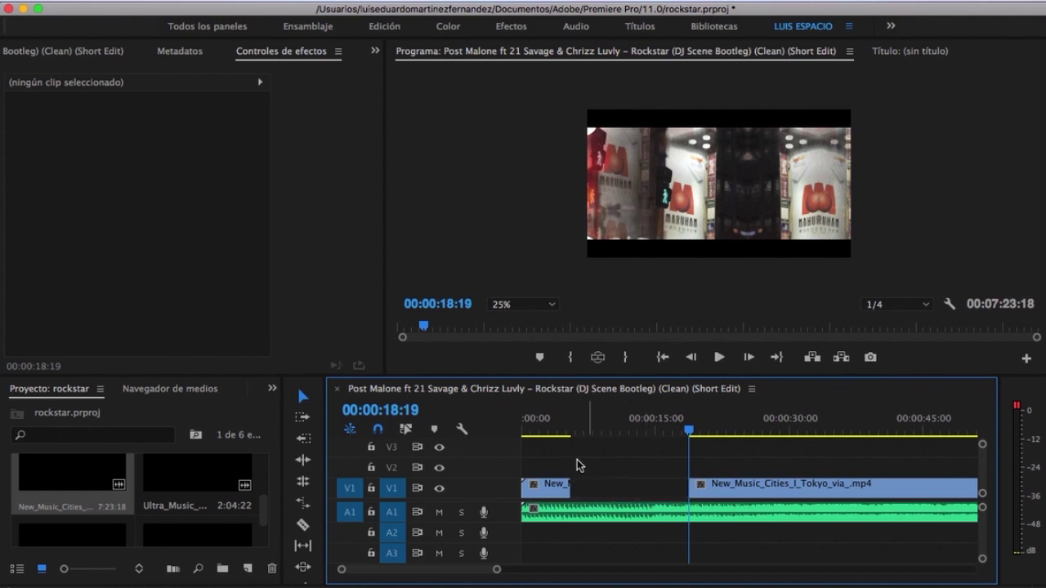
left_click(614, 492)
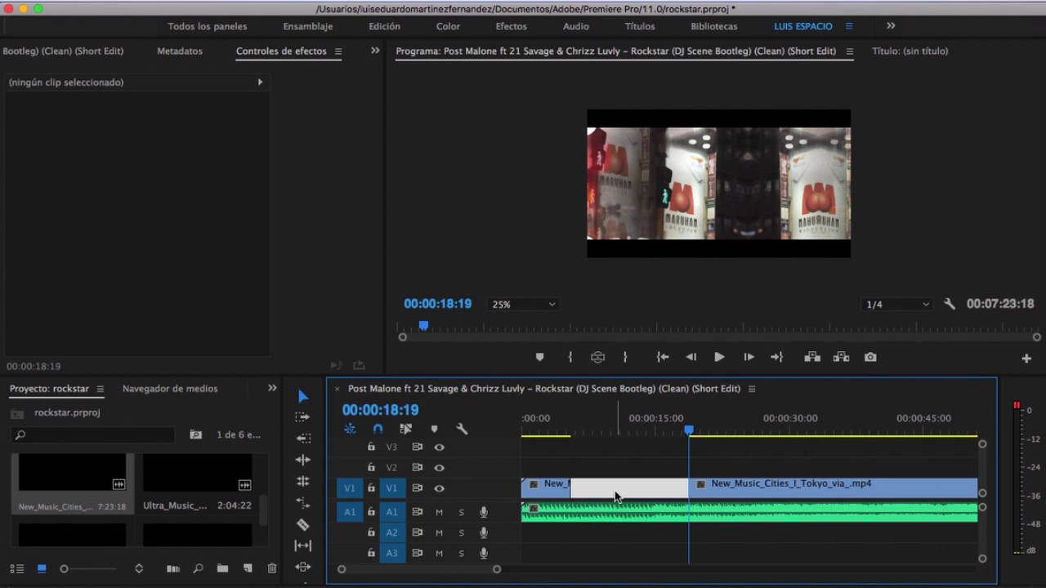
key("Delete")
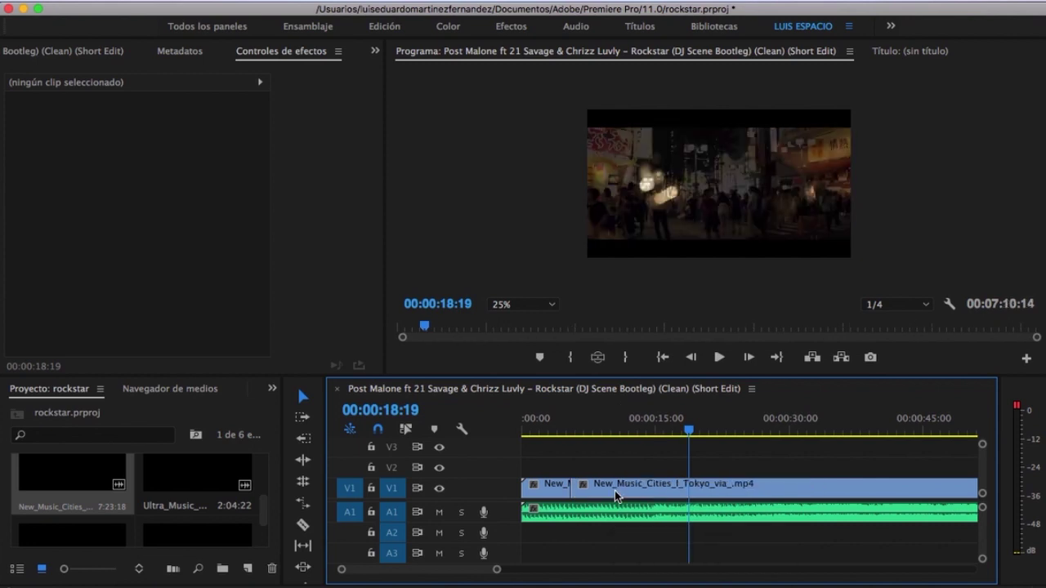
Step: Play the edit from near the sequence start and zoom the timeline out
left_click(536, 427)
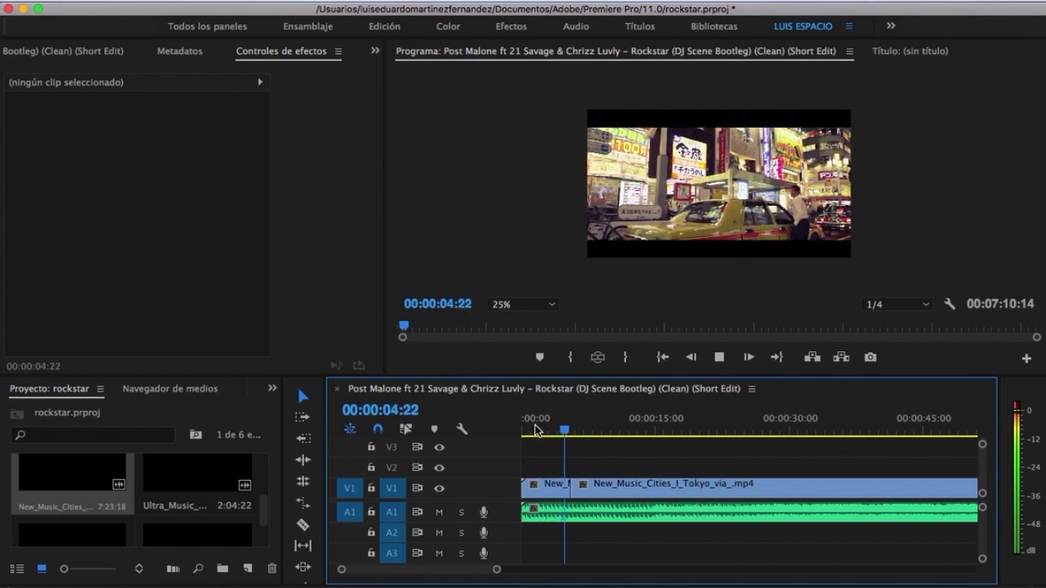
key("space")
key("minus")
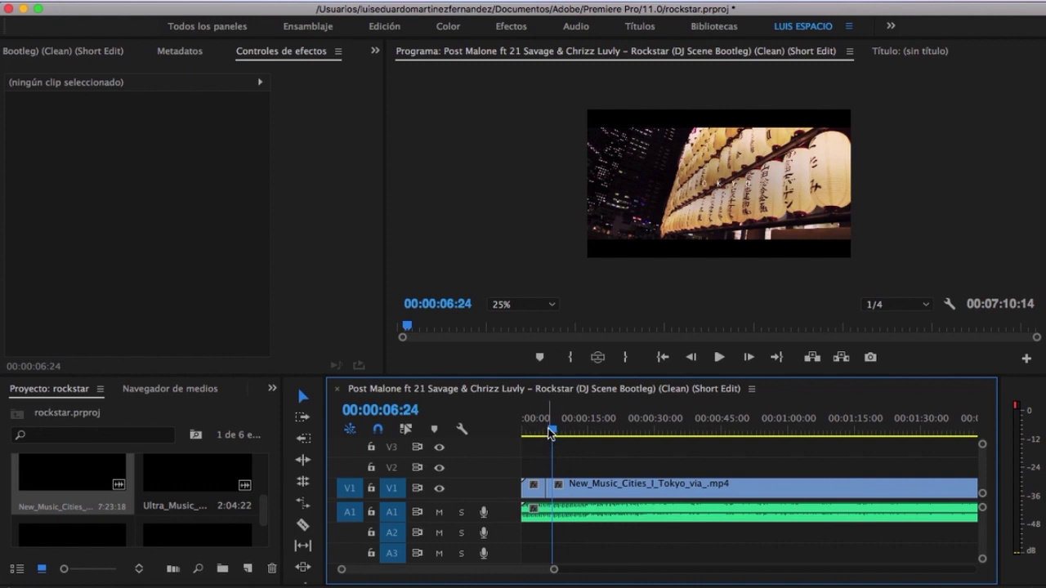
key("=")
key("=")
key("=")
left_click_drag(532, 427, 529, 442)
key("-")
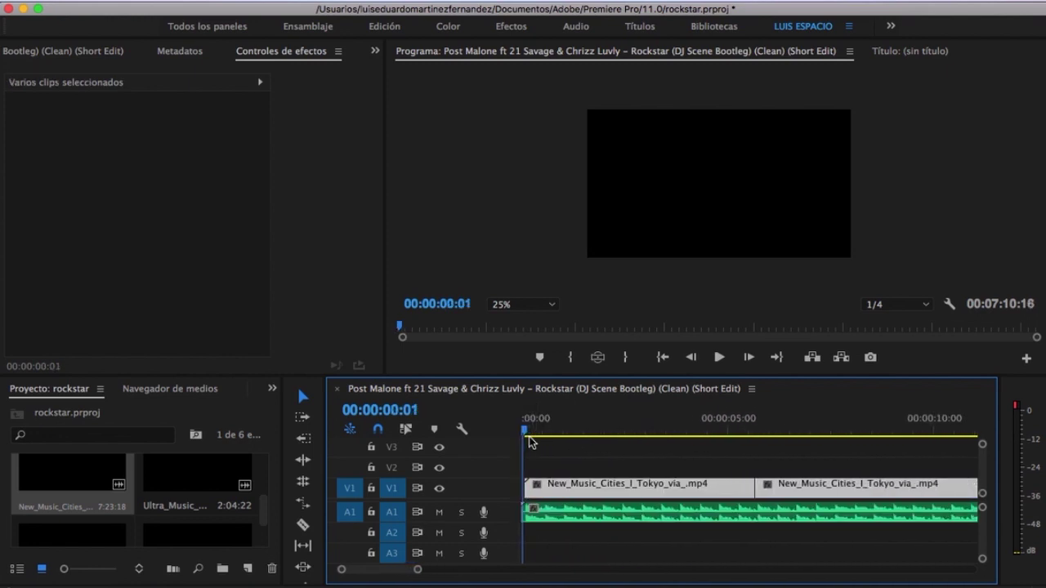
key("space")
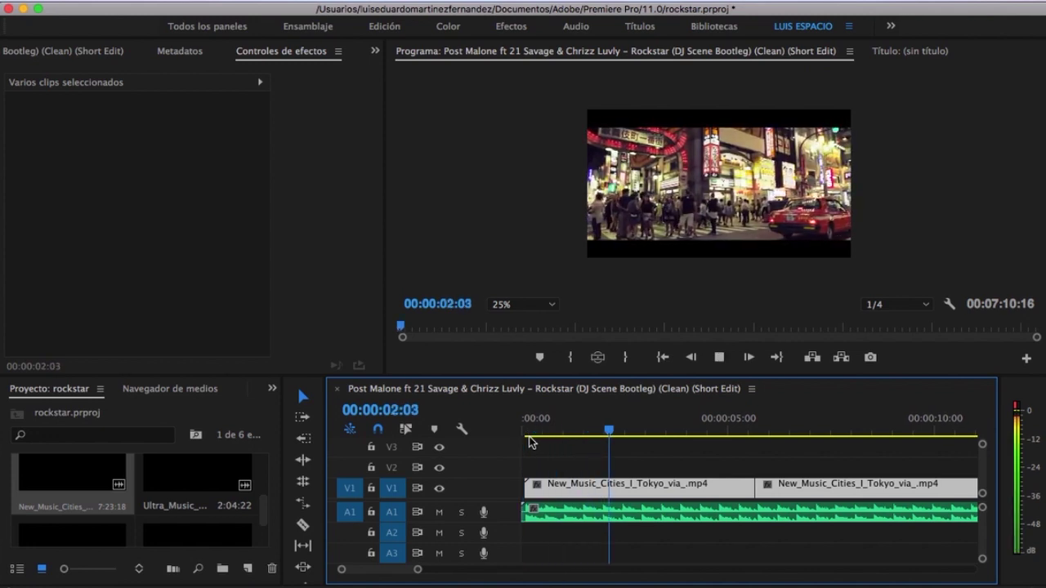
key("space")
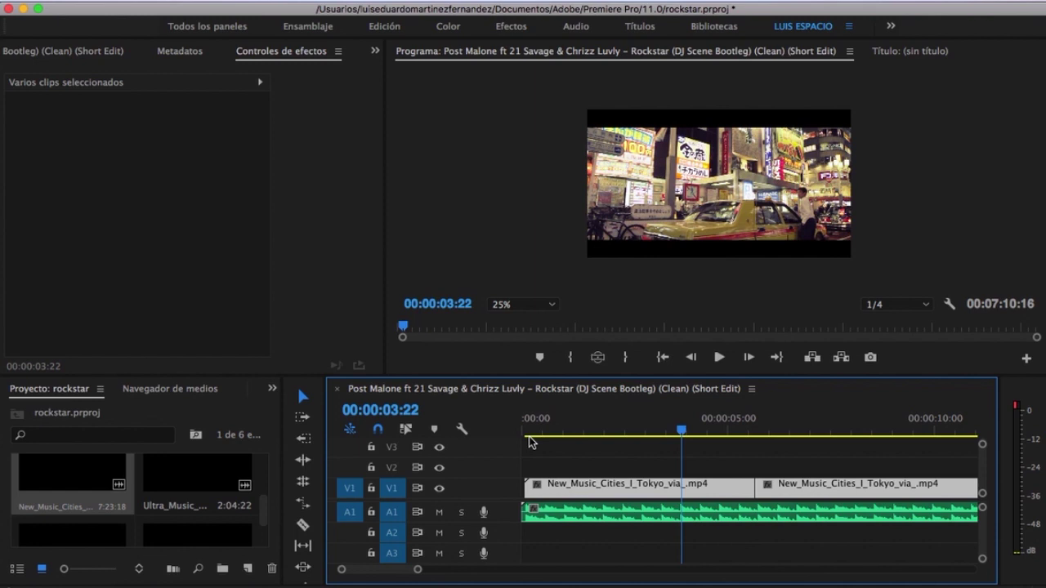
left_click(651, 430)
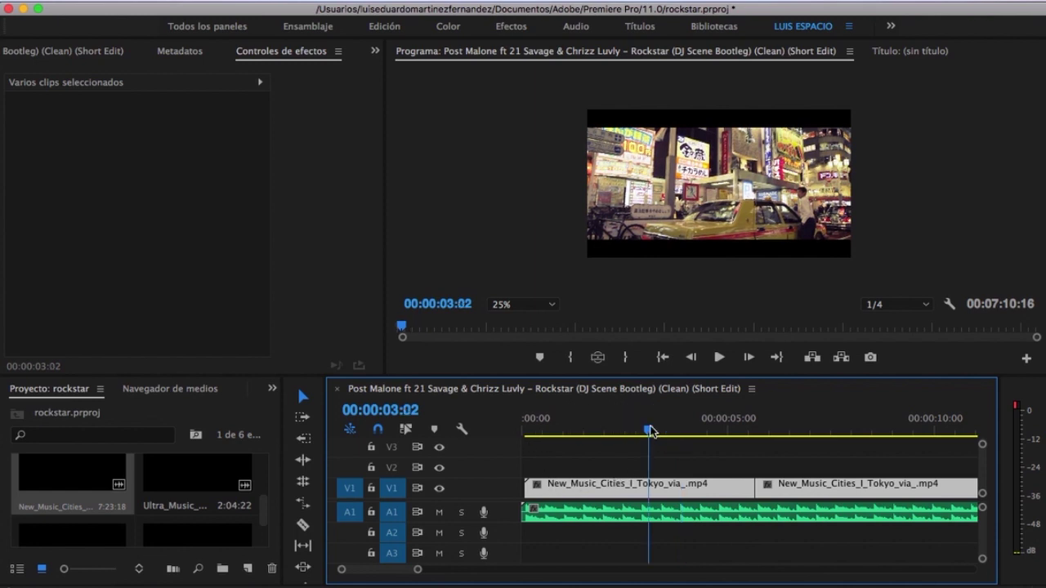
left_click(638, 431)
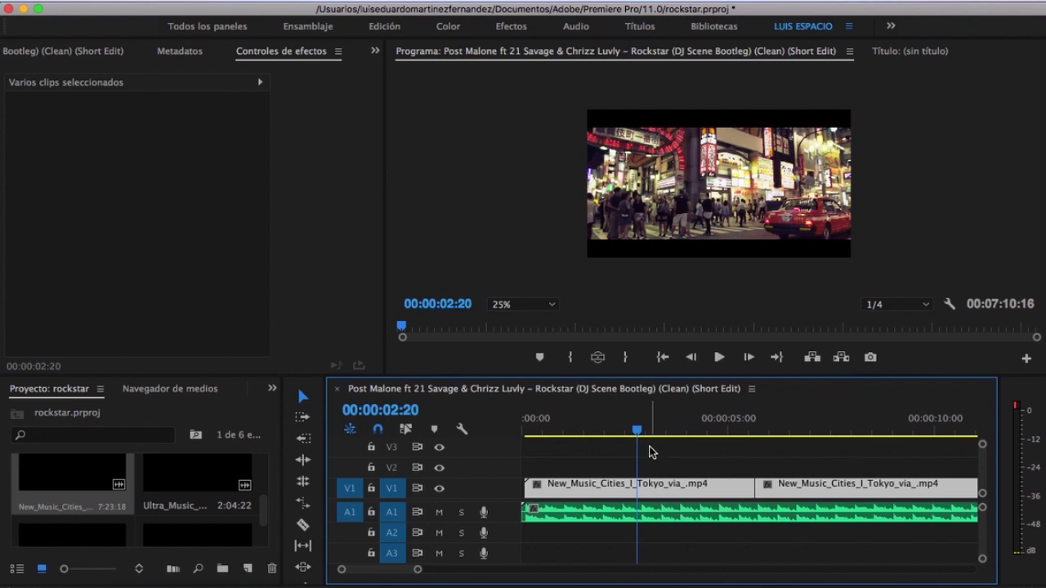
key("space")
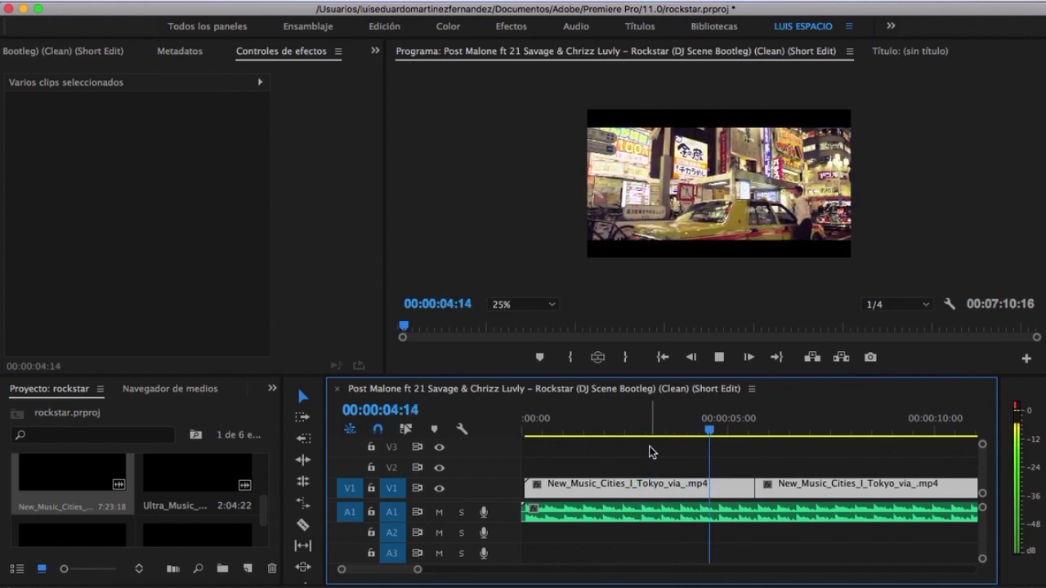
key("space")
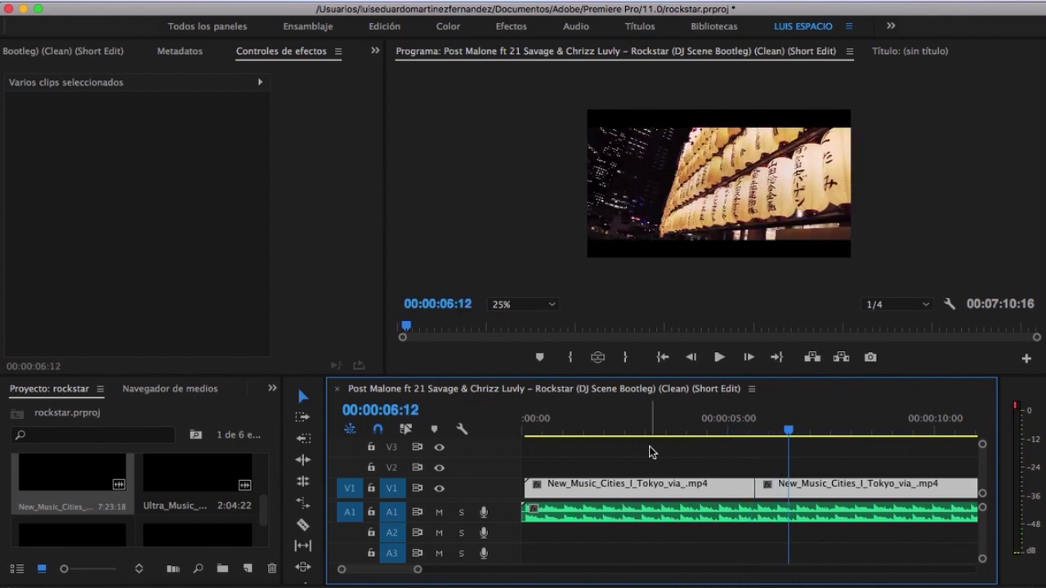
scroll(820, 523, "up", 5)
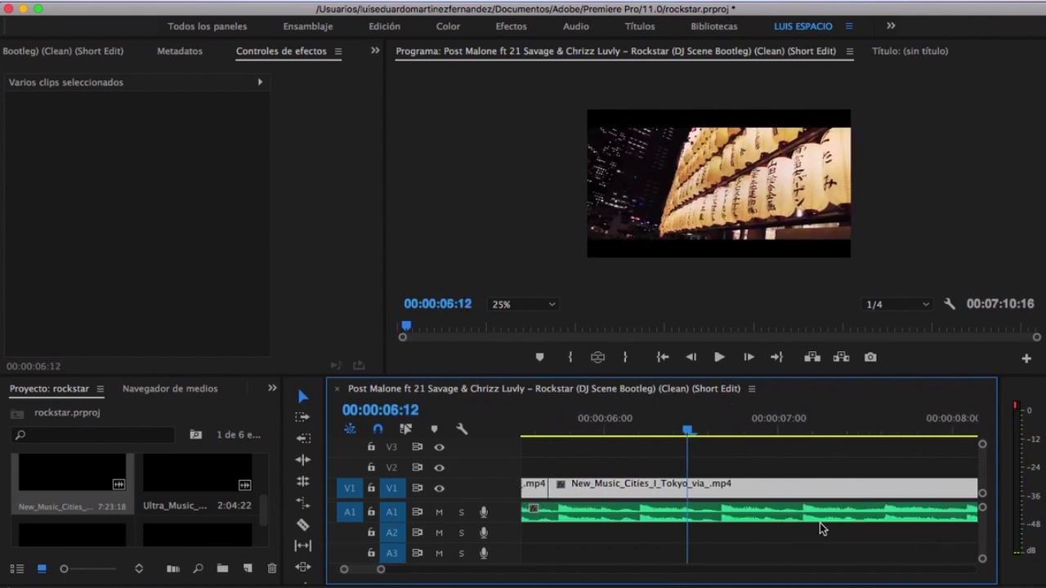
left_click_drag(572, 490, 681, 490)
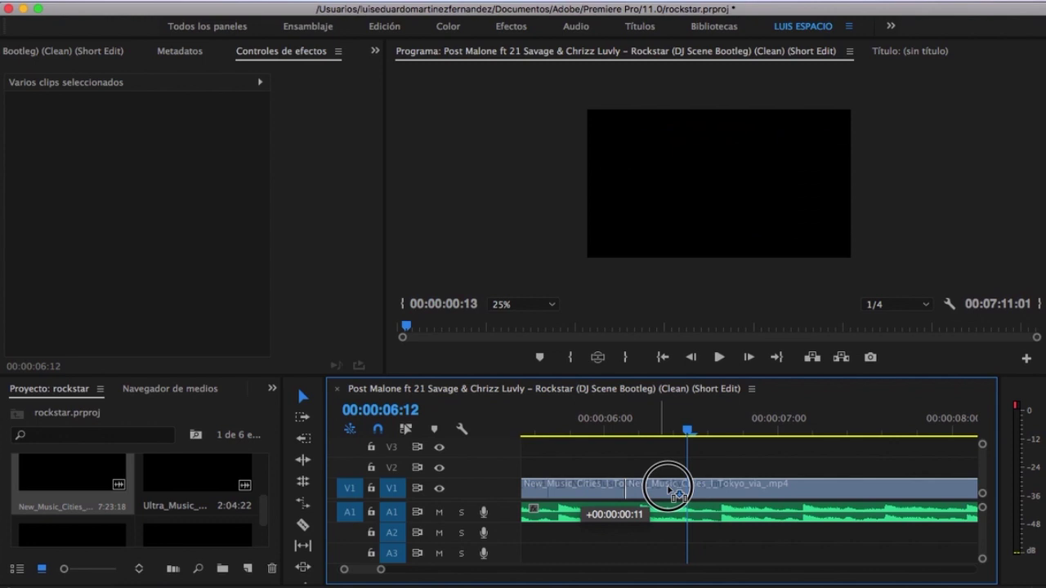
Step: Undo the accidental move, shift the second Tokyo piece right, and extend the first clip's end
key("ctrl+z")
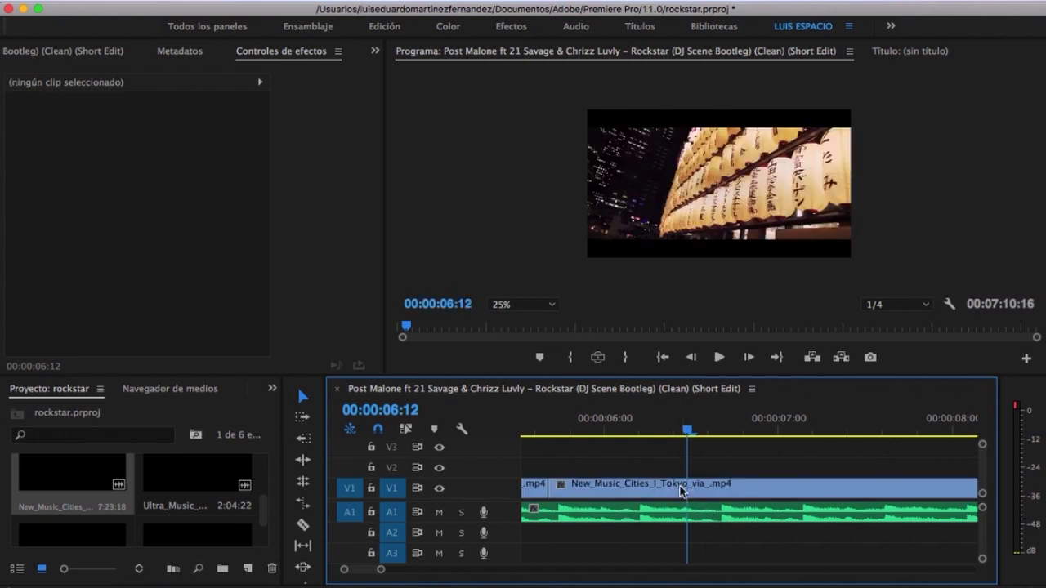
left_click(606, 486)
left_click_drag(597, 487, 724, 496)
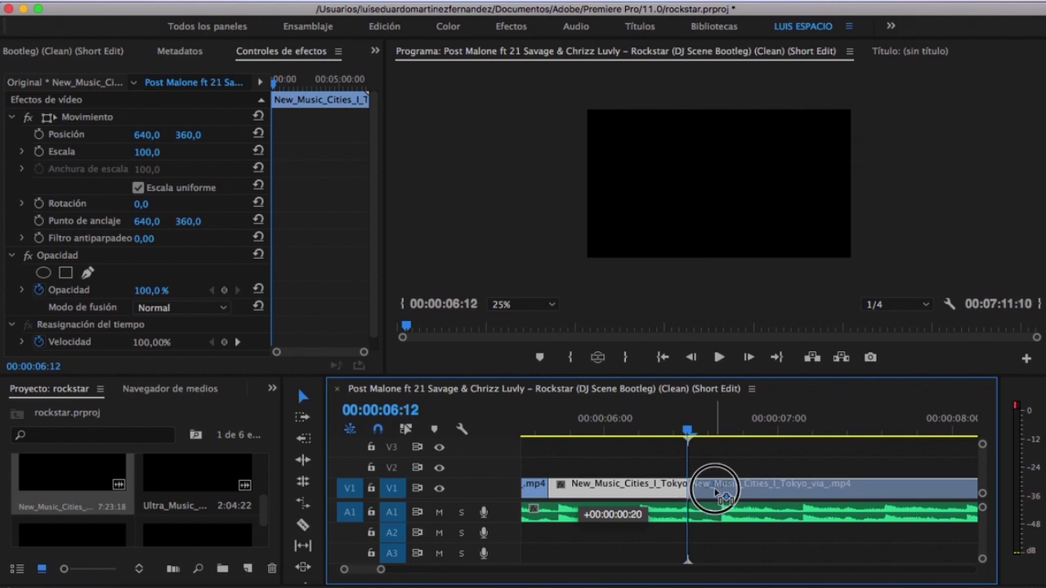
left_click_drag(725, 496, 750, 496)
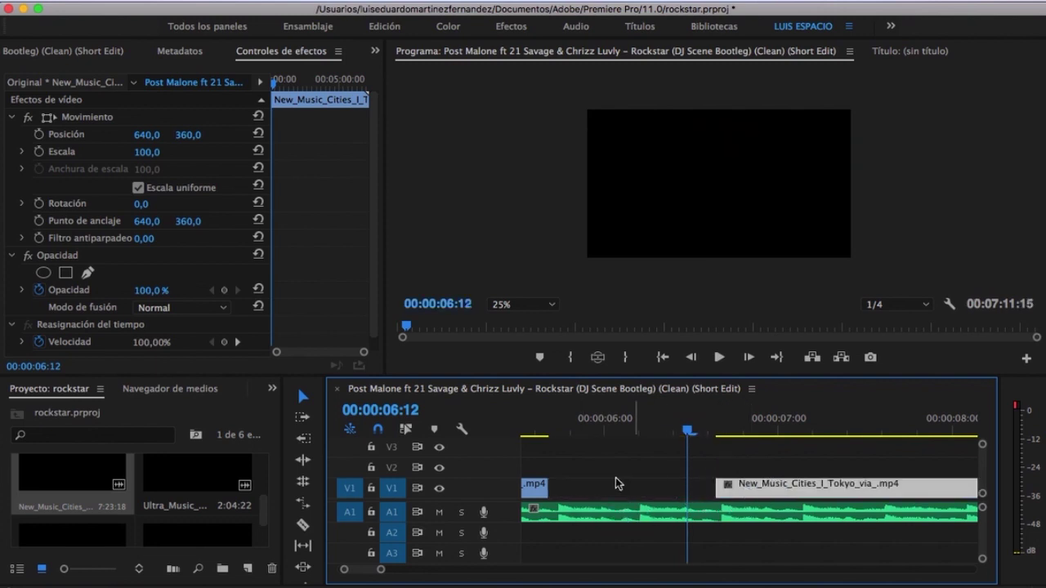
left_click_drag(547, 487, 705, 493)
Step: Play back the trimmed opening, then move the short opening piece up to V3 near 00:00:42
key("minus")
left_click_drag(654, 427, 546, 425)
key("space")
left_click(527, 431)
key("minus")
left_click_drag(533, 488, 765, 448)
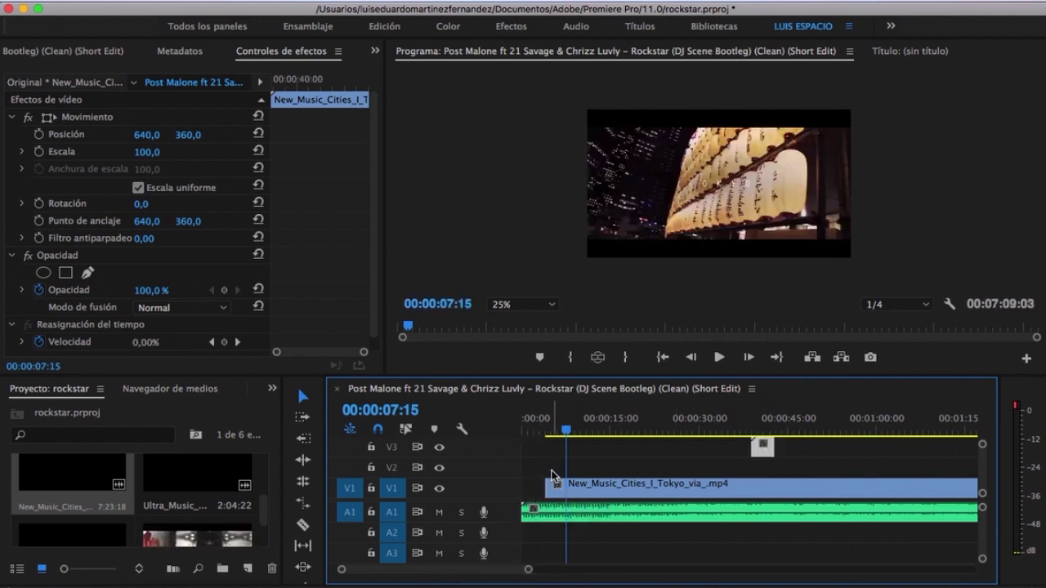
Step: Extend the Tokyo clip's start earlier and move it to begin at 00:00:00 on V1
left_click(543, 433)
left_click_drag(550, 484, 535, 485)
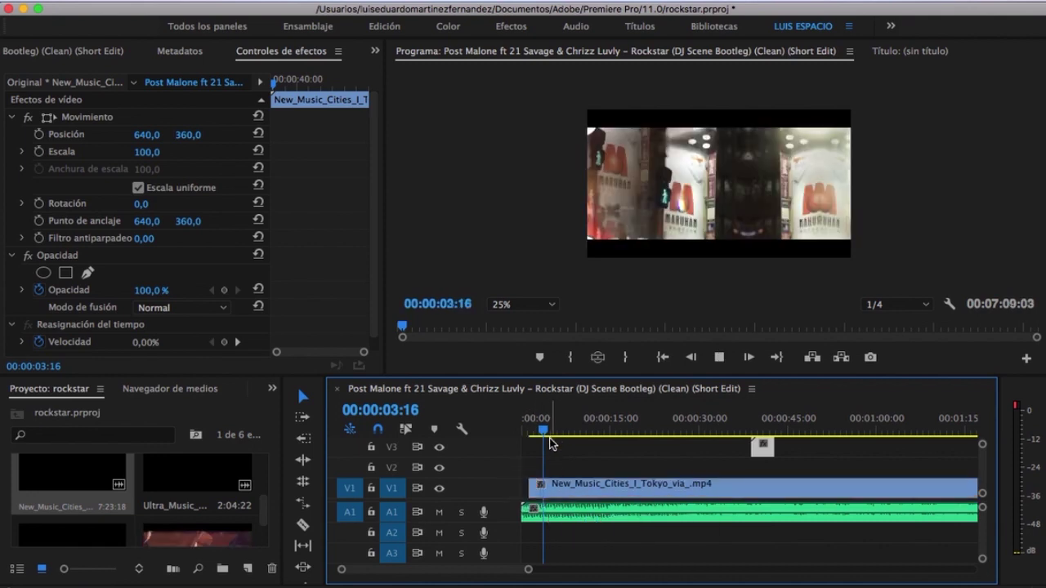
key("space")
key("space")
left_click_drag(535, 484, 534, 489)
left_click(564, 489)
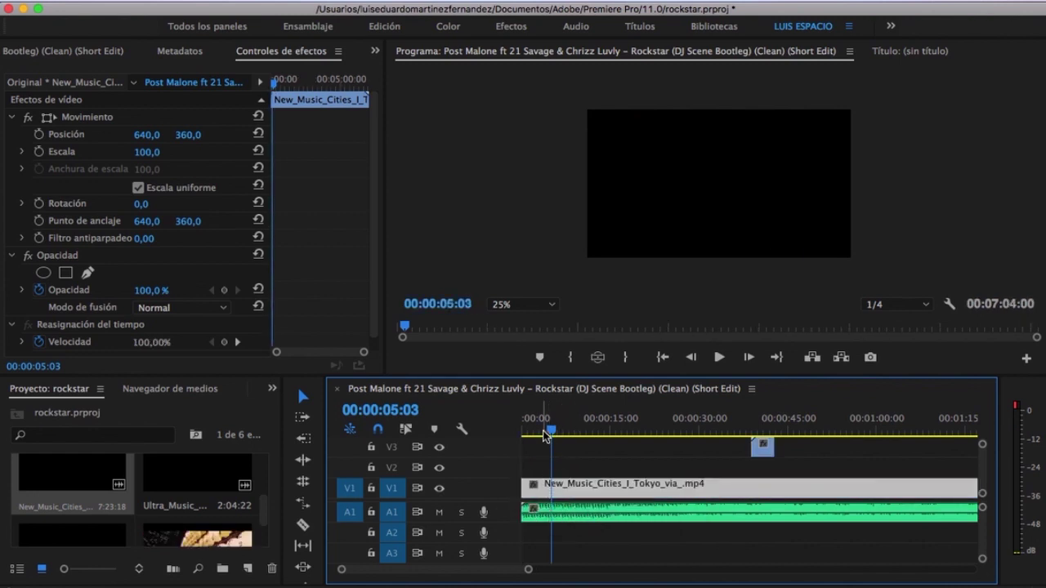
left_click_drag(545, 427, 523, 427)
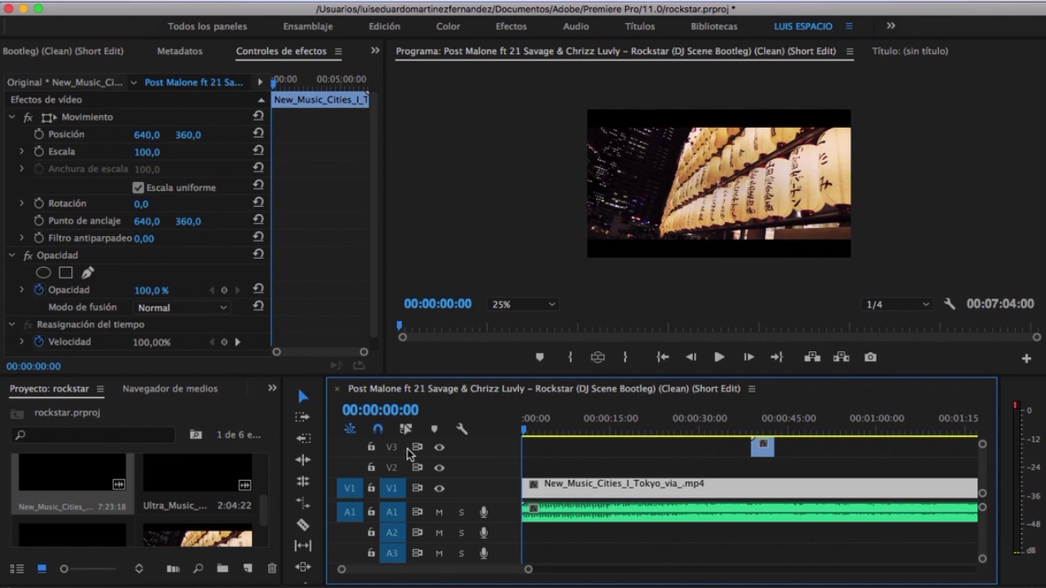
Step: Play the sequence, stop on the beat at 00:00:11:21, and cut the Tokyo clip there
key("space")
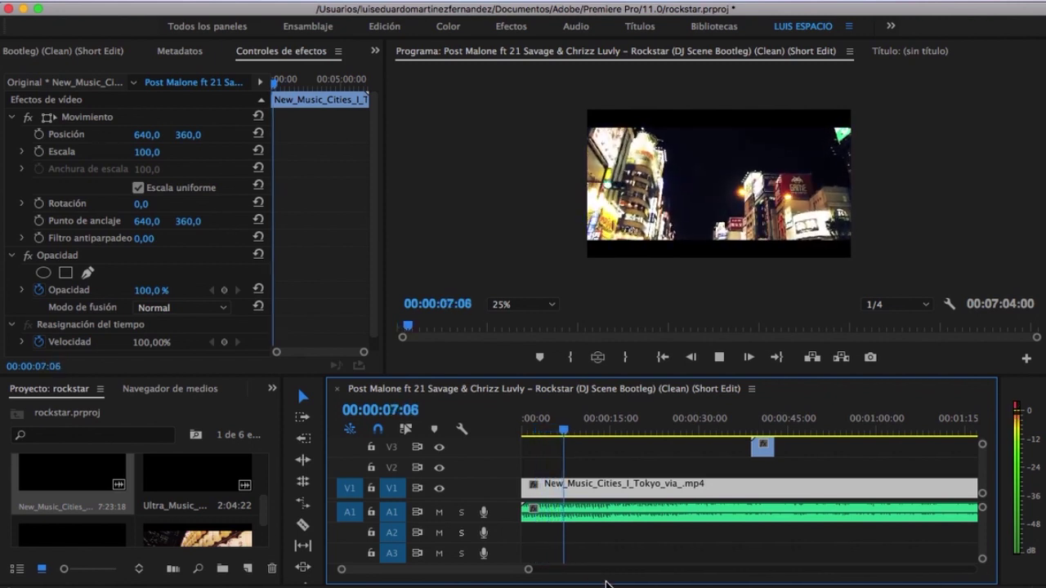
key("minus")
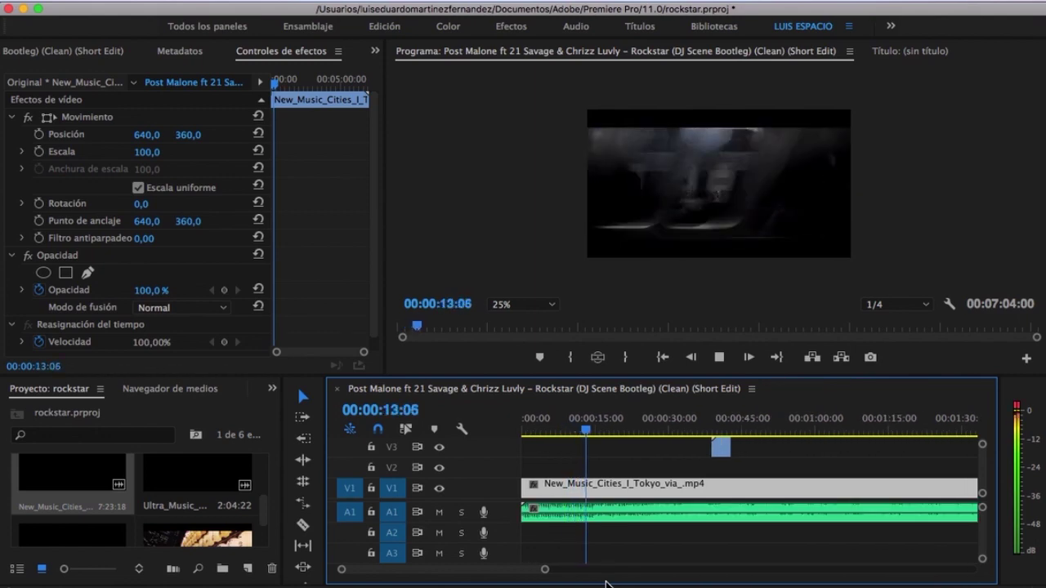
key("space")
key("space")
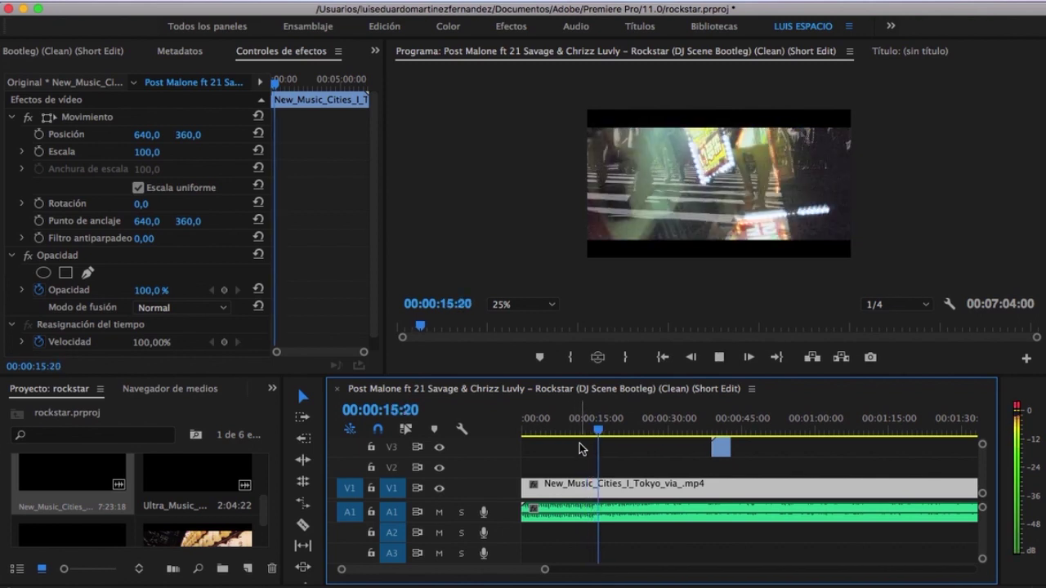
key("space")
left_click(550, 432)
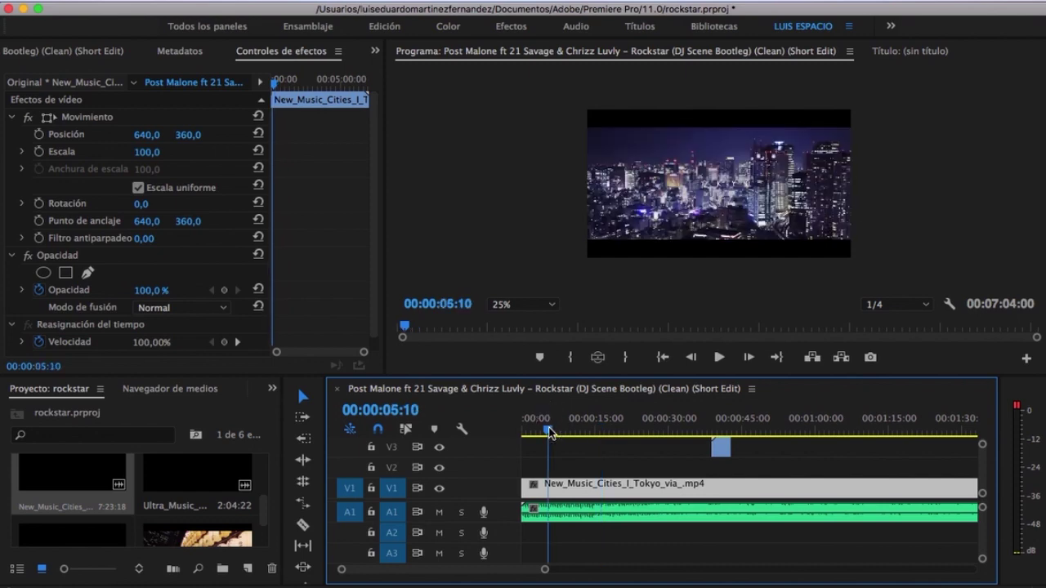
key("=")
key("=")
key("space")
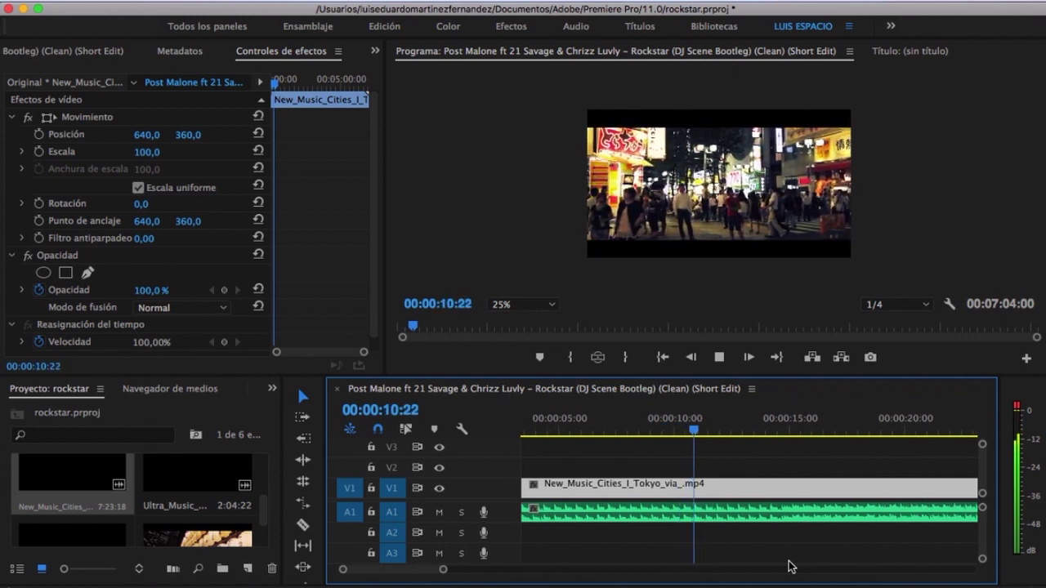
key("space")
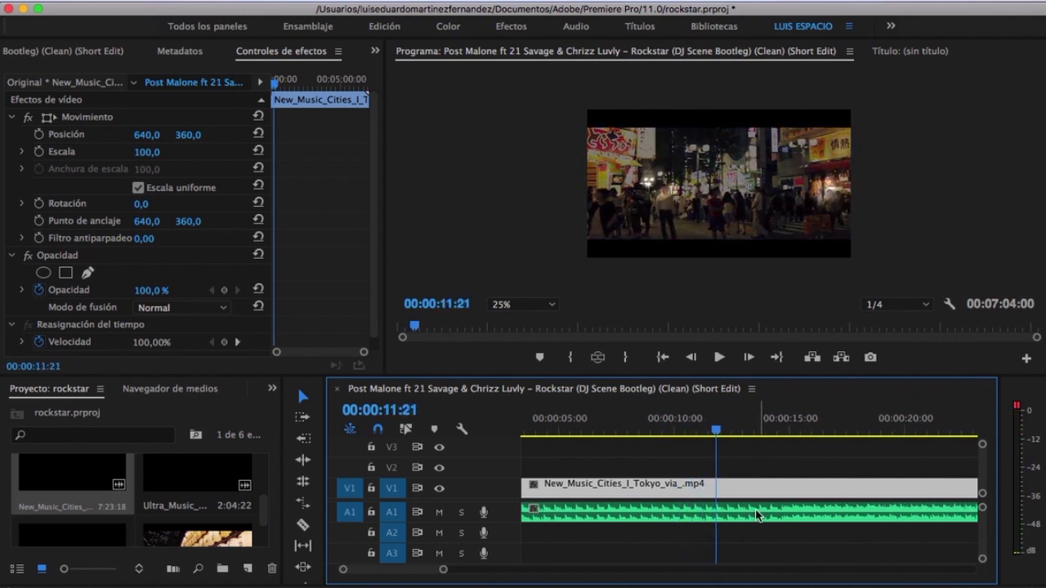
left_click(716, 486)
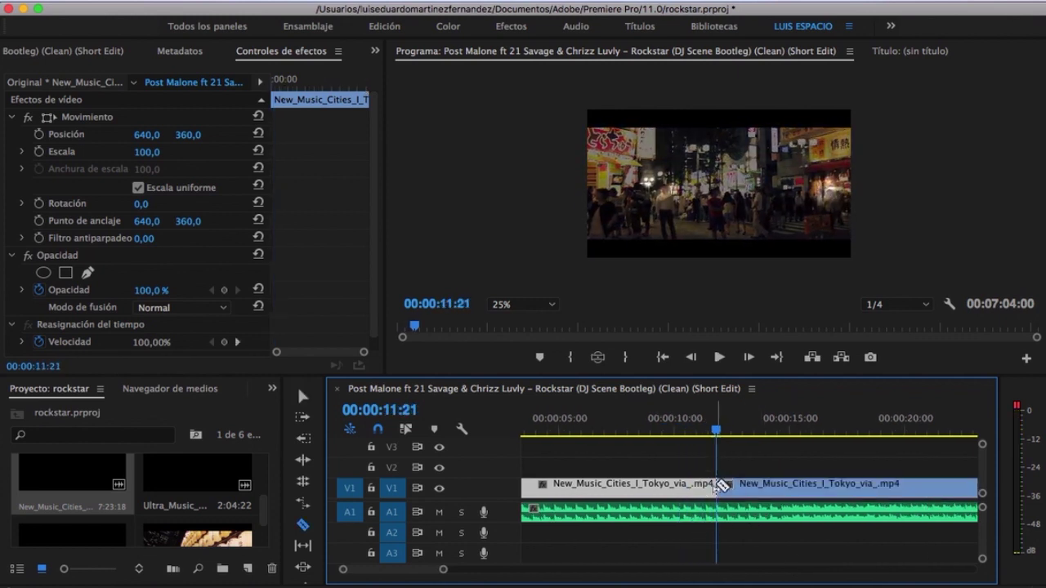
Step: Check the 00:00:11:21 cut, then drag the second Tokyo clip later to leave a gap
key("minus")
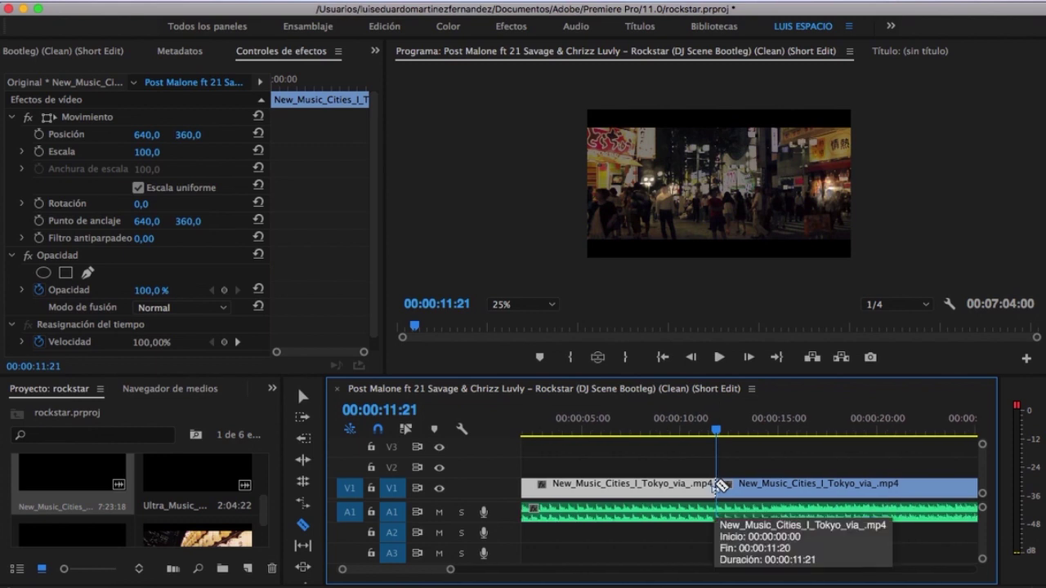
key("v")
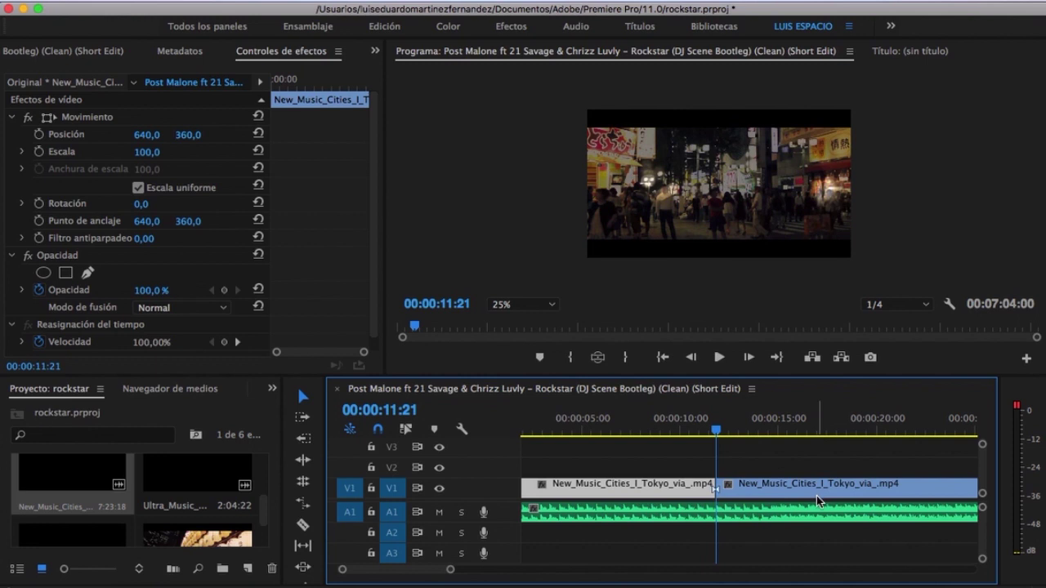
key("space")
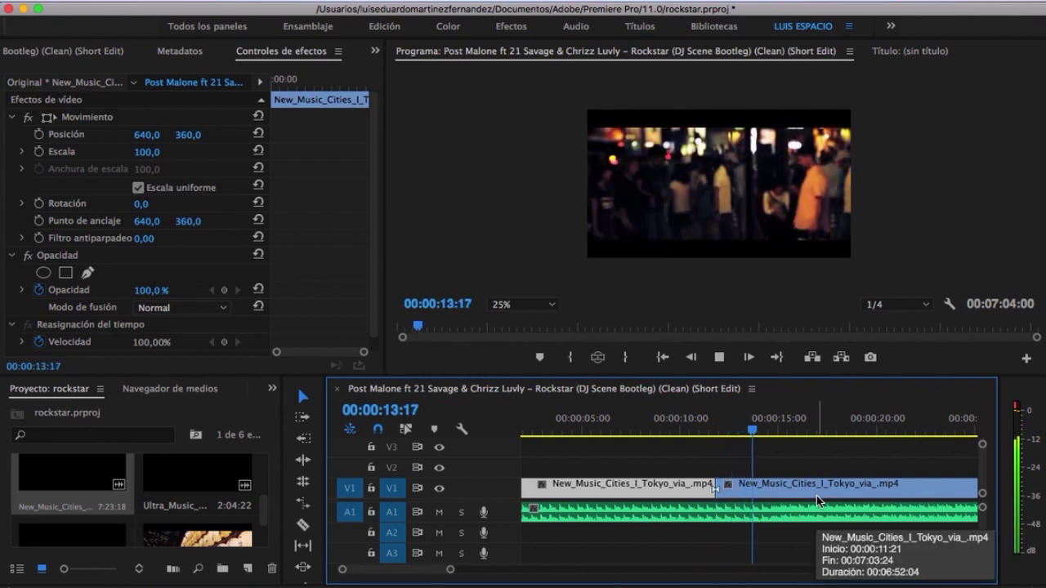
key("space")
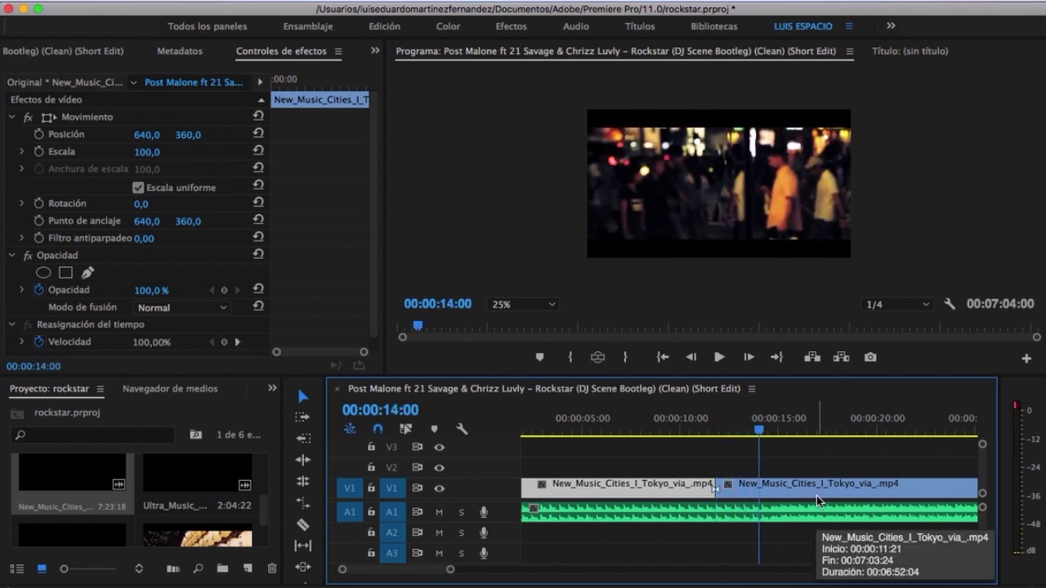
key("space")
key("space")
left_click_drag(753, 488, 783, 488)
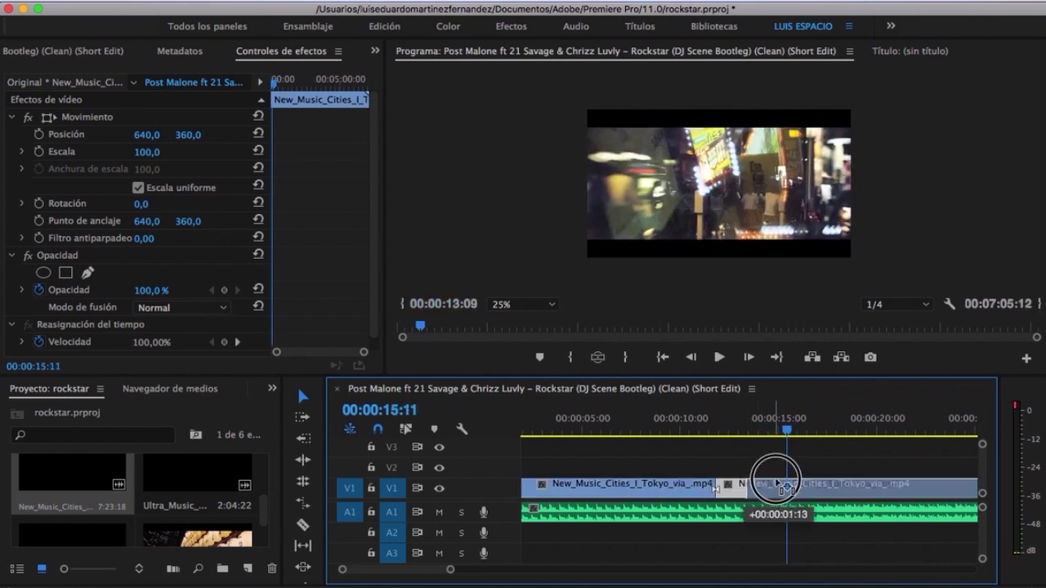
left_click_drag(783, 488, 804, 484)
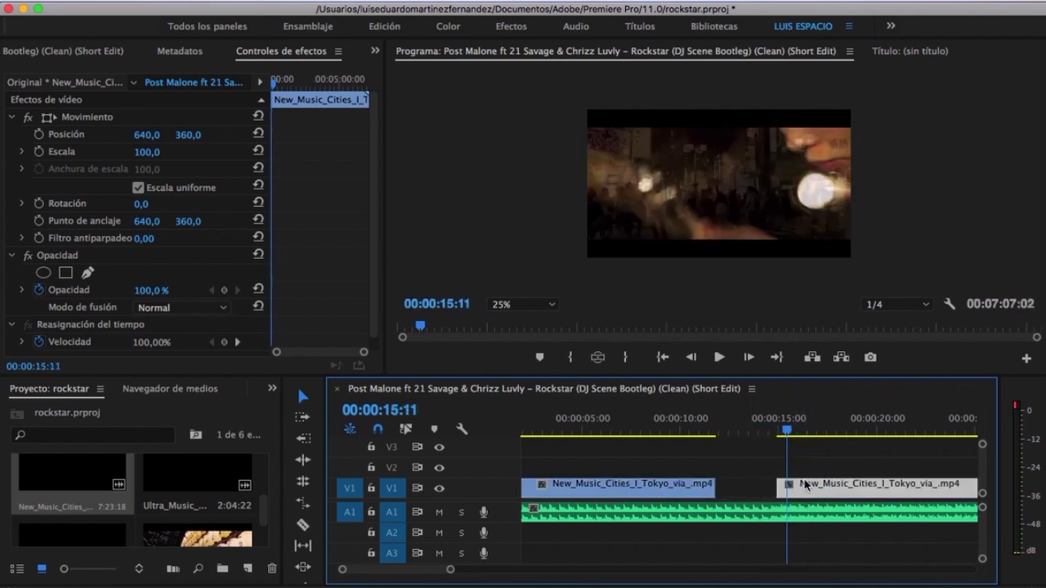
Step: Razor the first Tokyo clip into two pieces and select the second piece
key("c")
left_click(618, 486)
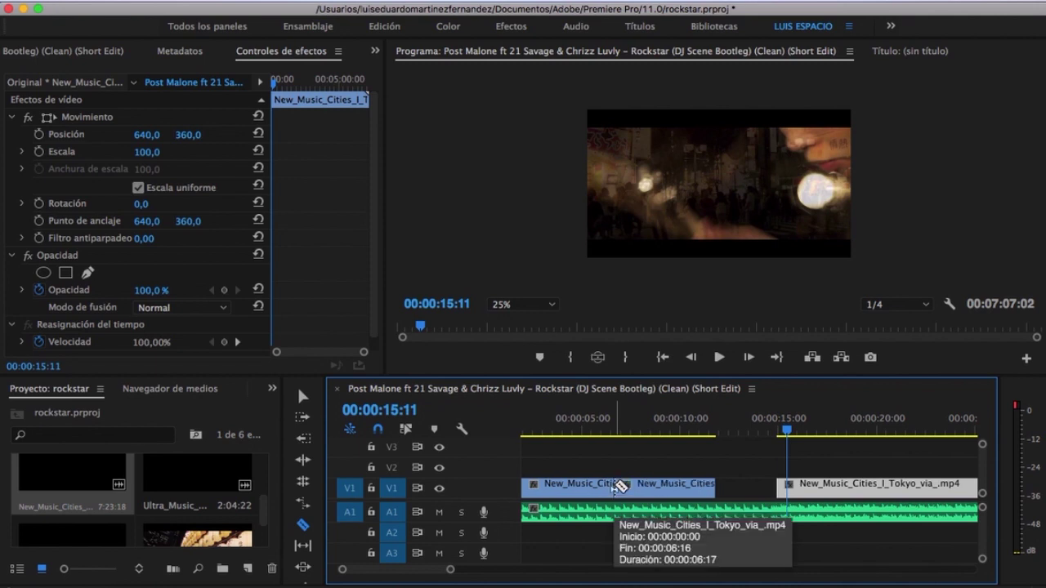
key("v")
left_click(654, 485)
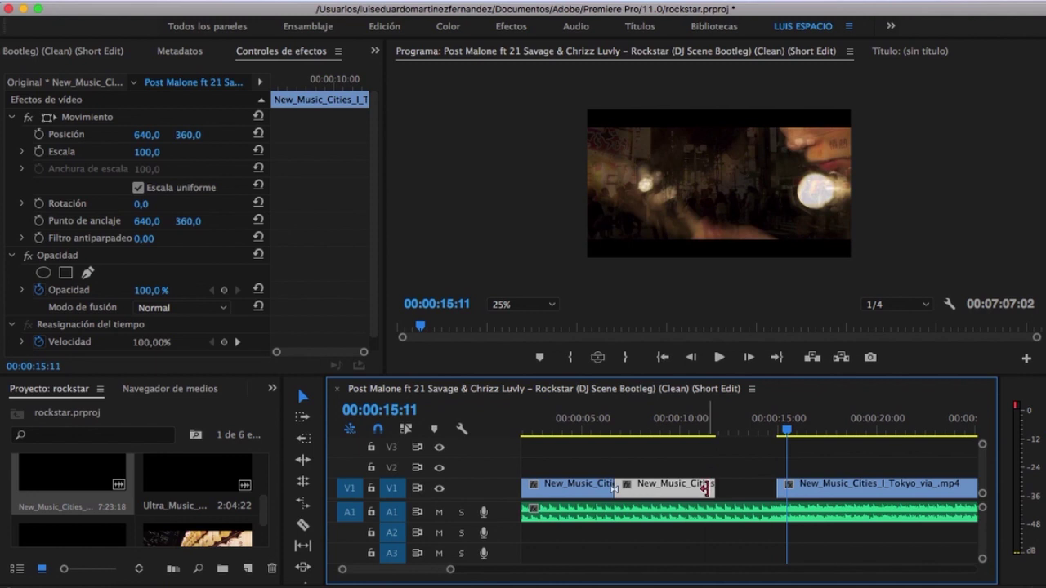
Step: Mute the A1 music track while previewing from about 6 seconds
left_click(617, 436)
left_click(461, 512)
key("space")
left_click(438, 512)
left_click(461, 512)
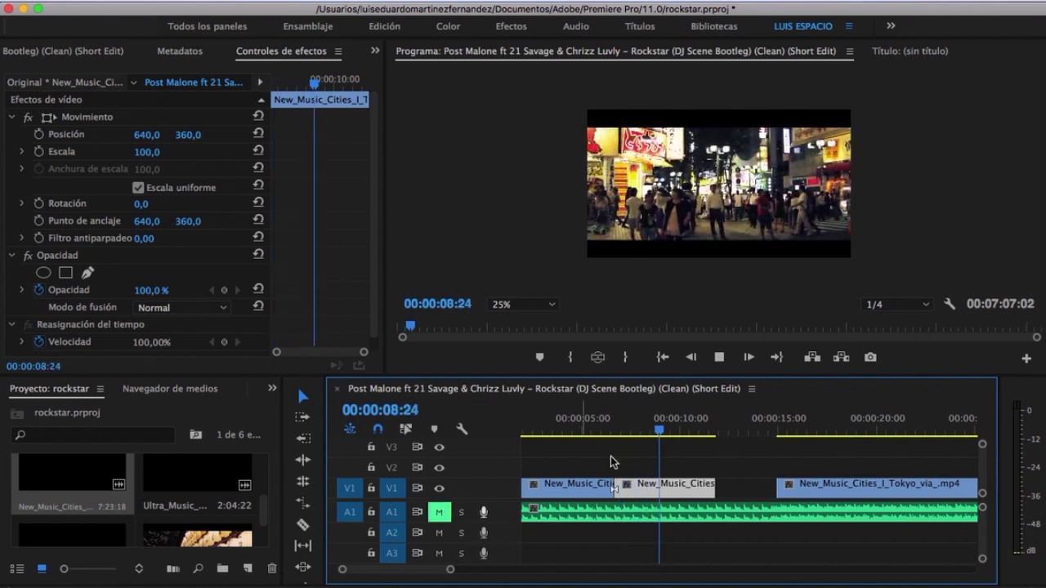
key("space")
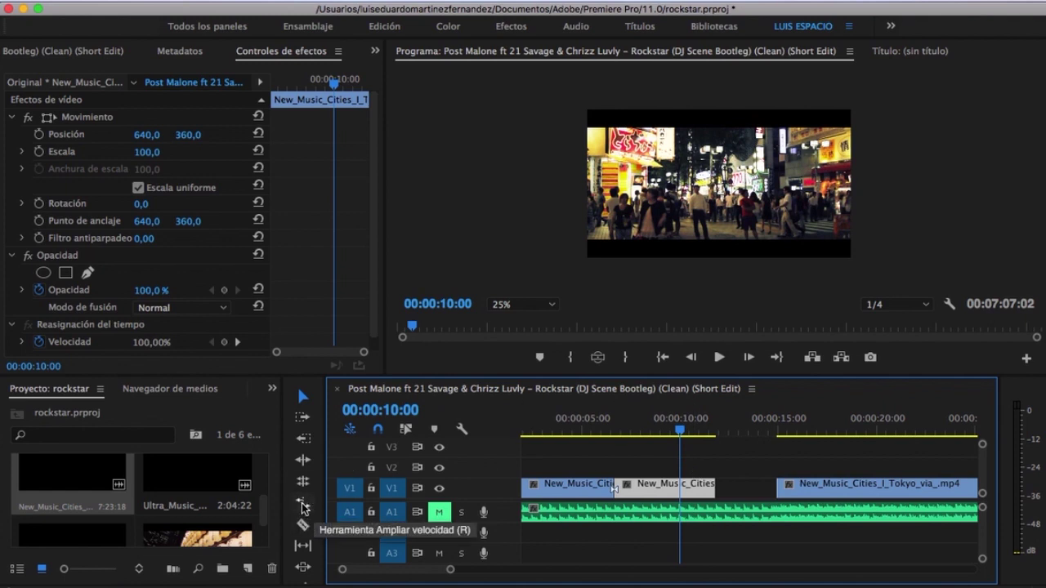
Step: Rate-stretch the middle Tokyo clip slower to fill the gap and preview it
left_click(302, 506)
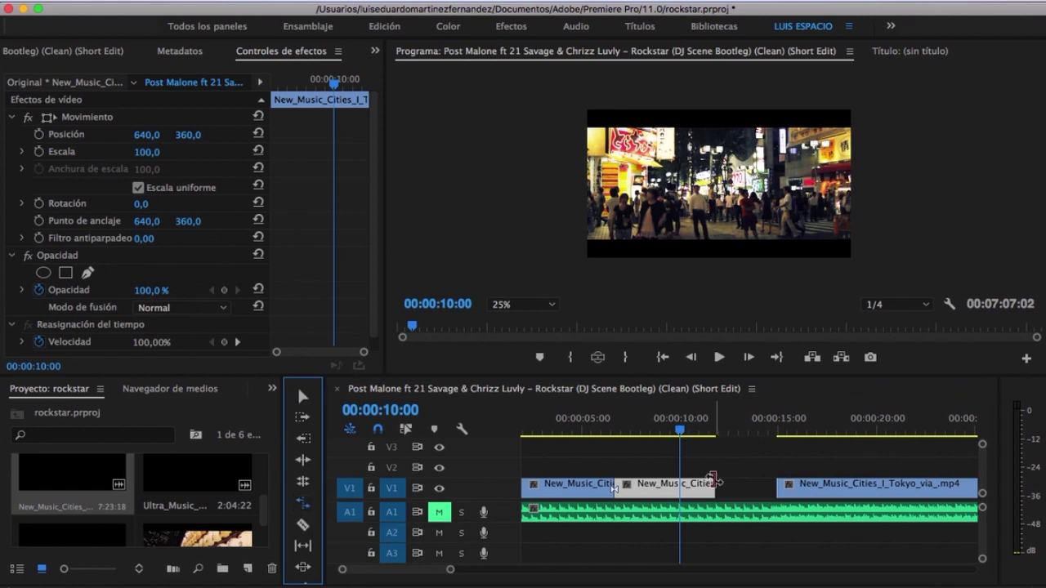
left_click_drag(713, 485, 772, 484)
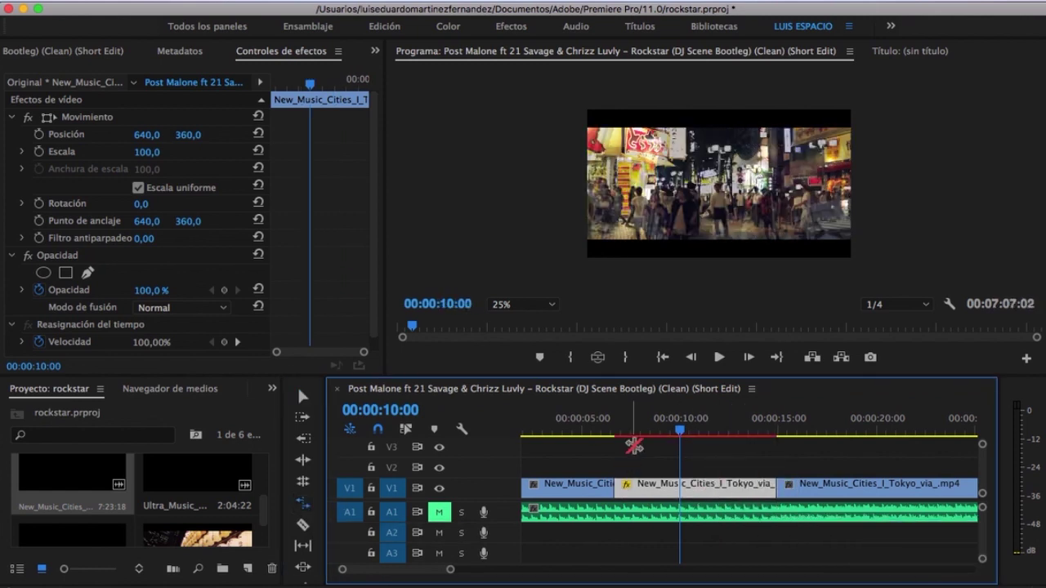
left_click(617, 420)
key("space")
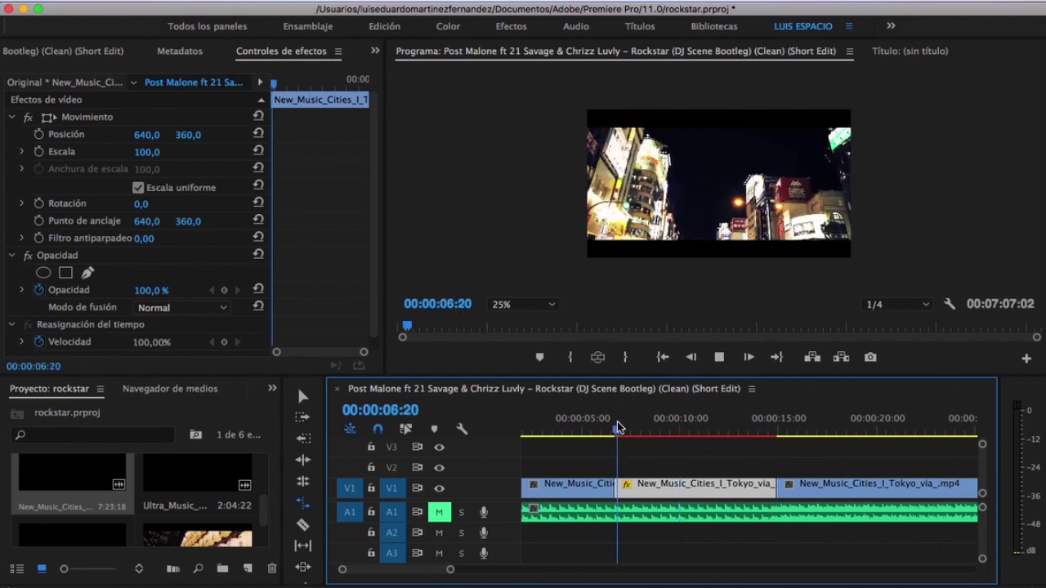
left_click(593, 434)
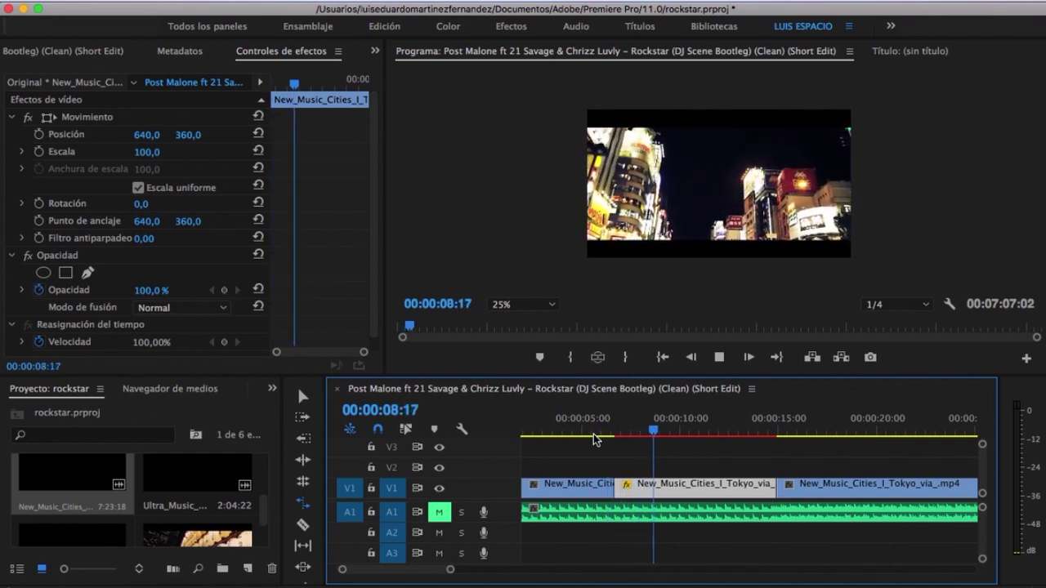
Step: Unmute A1 and trim the stretched clip's end back, leaving it at 68.62% speed
left_click(445, 513)
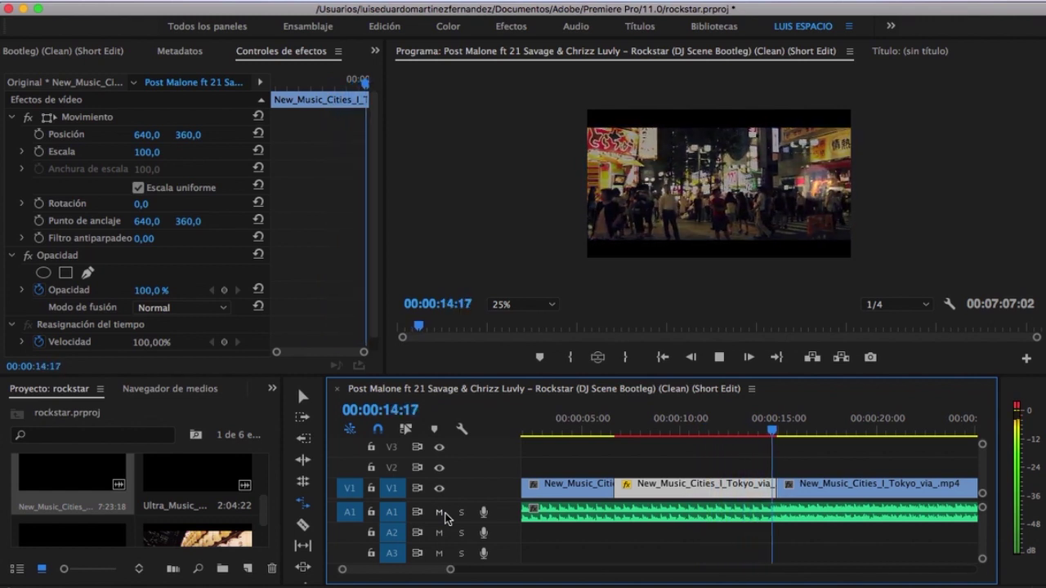
key("space")
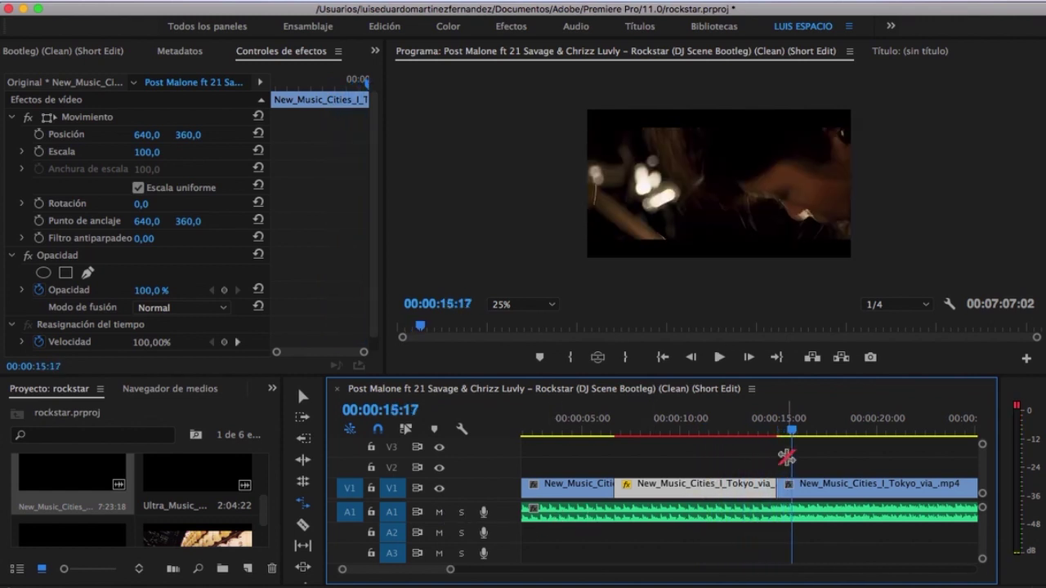
key("=")
left_click_drag(741, 484, 691, 488)
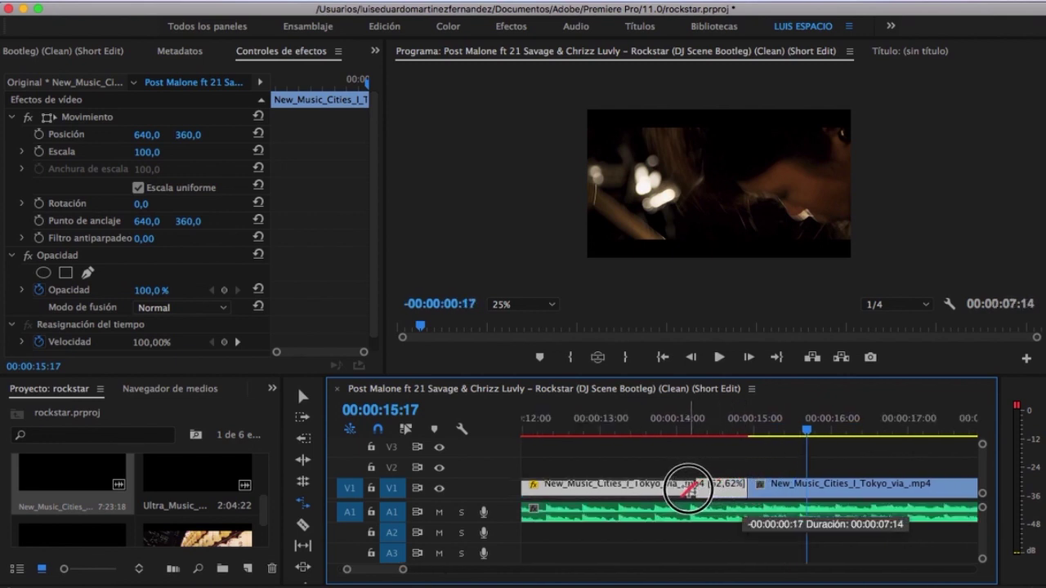
left_click_drag(689, 489, 693, 488)
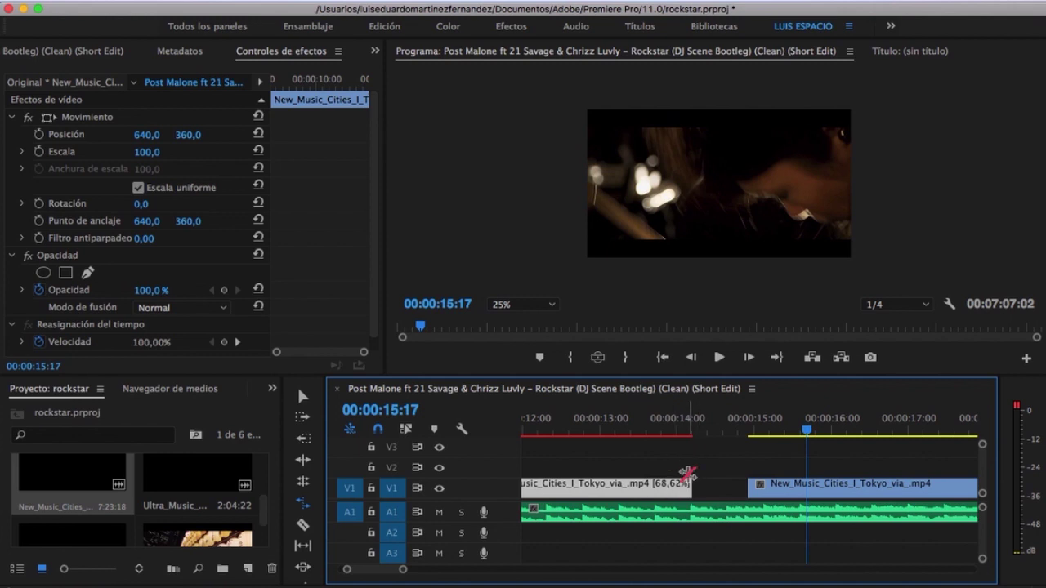
Step: Slide the next Tokyo clip left to close the gap and play back the edit
left_click_drag(778, 488, 724, 488)
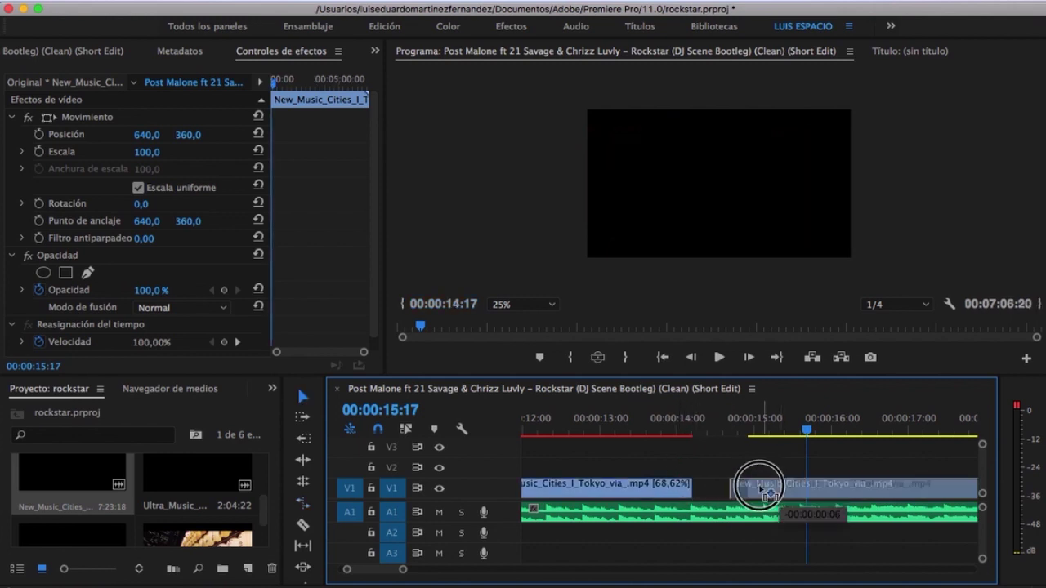
key("space")
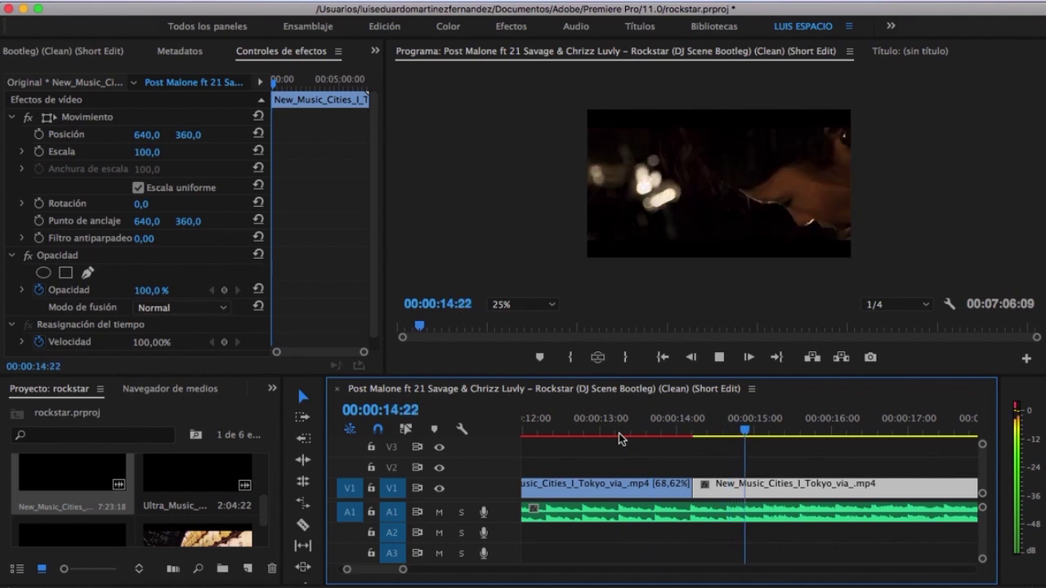
key("minus")
key("minus")
key("minus")
key("minus")
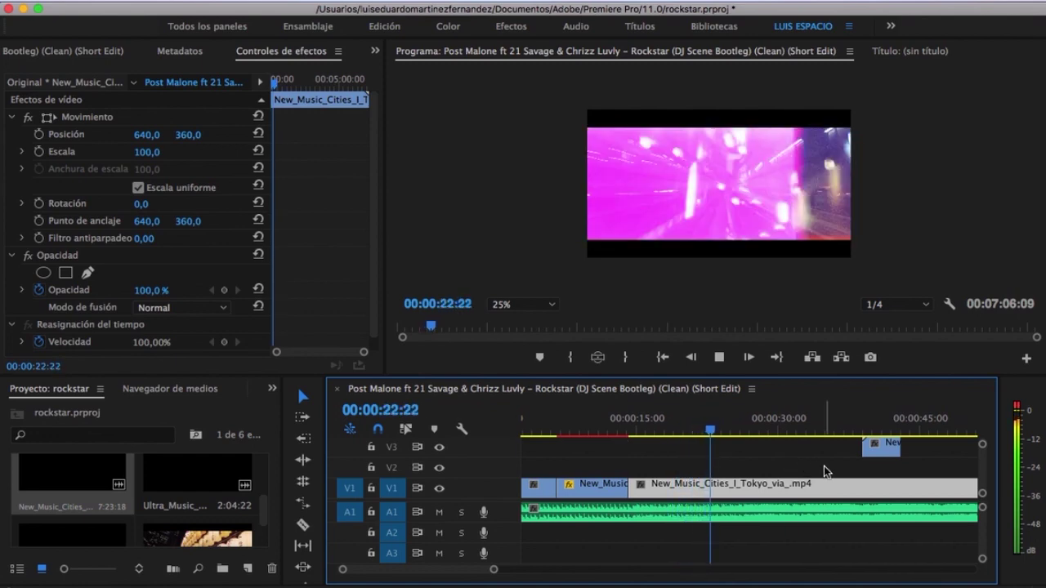
key("minus")
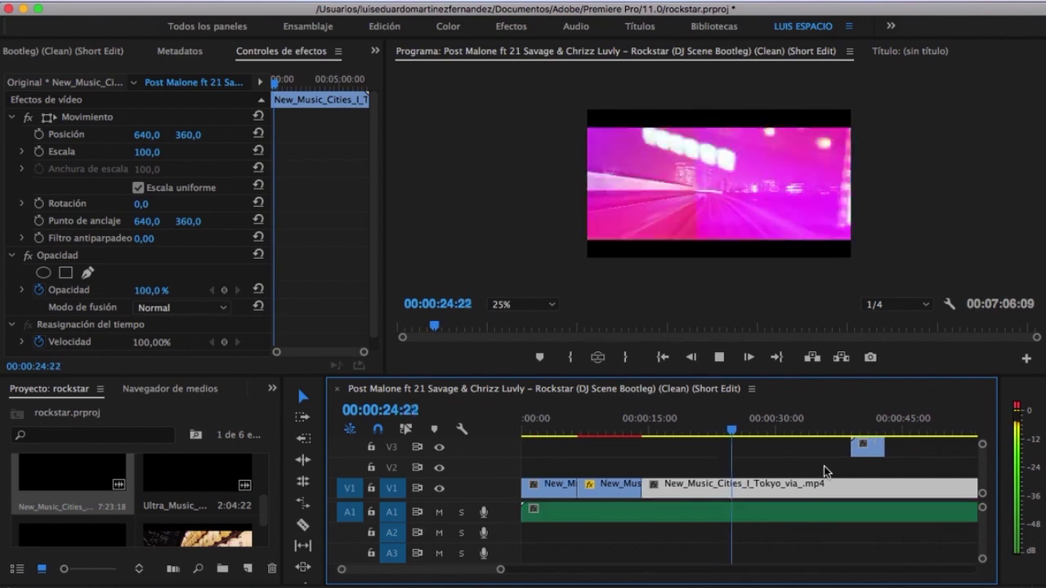
Step: Cut the long V1 Tokyo clip at 00:00:22:07 and 00:00:25:03
left_click(823, 467)
left_click(701, 430)
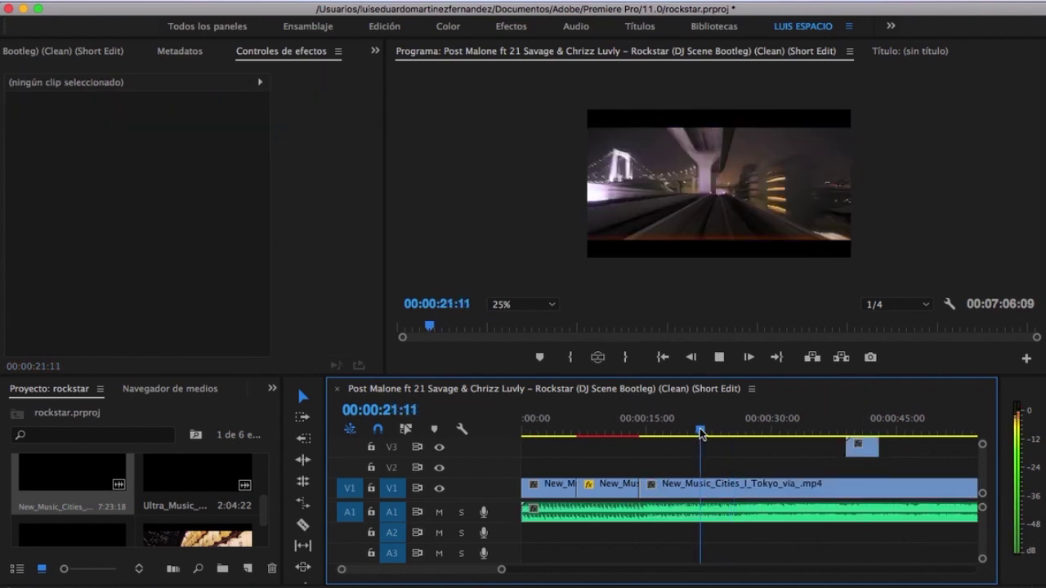
key("space")
key("equal")
key("equal")
key("equal")
key("minus")
key("minus")
key("minus")
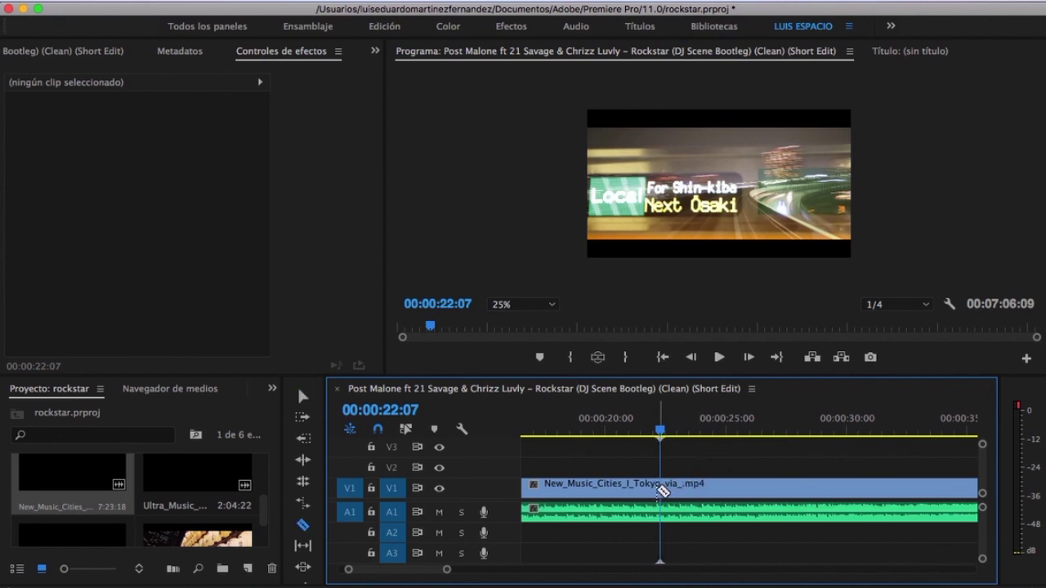
left_click(665, 490)
key("space")
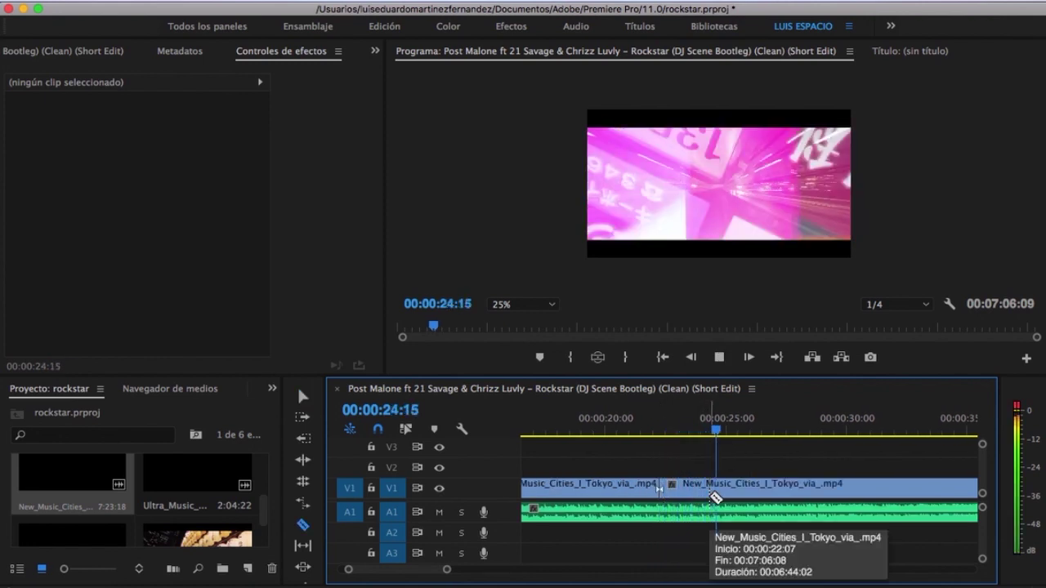
key("space")
left_click(731, 489)
Step: Add a cut at 00:00:19:06, preview to 00:00:29:13, and select a short piece
left_click(589, 423)
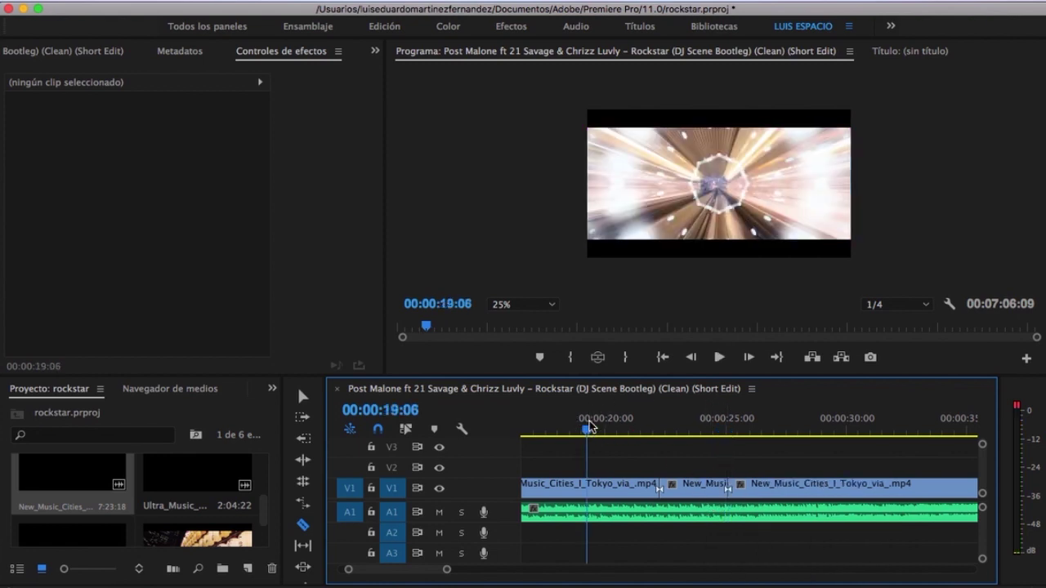
left_click(589, 490)
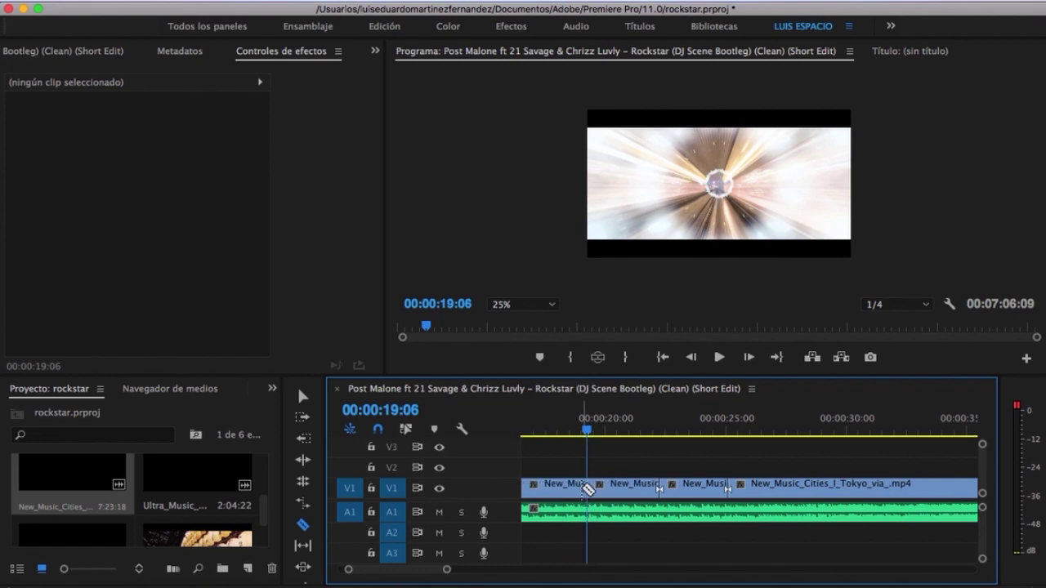
key("minus")
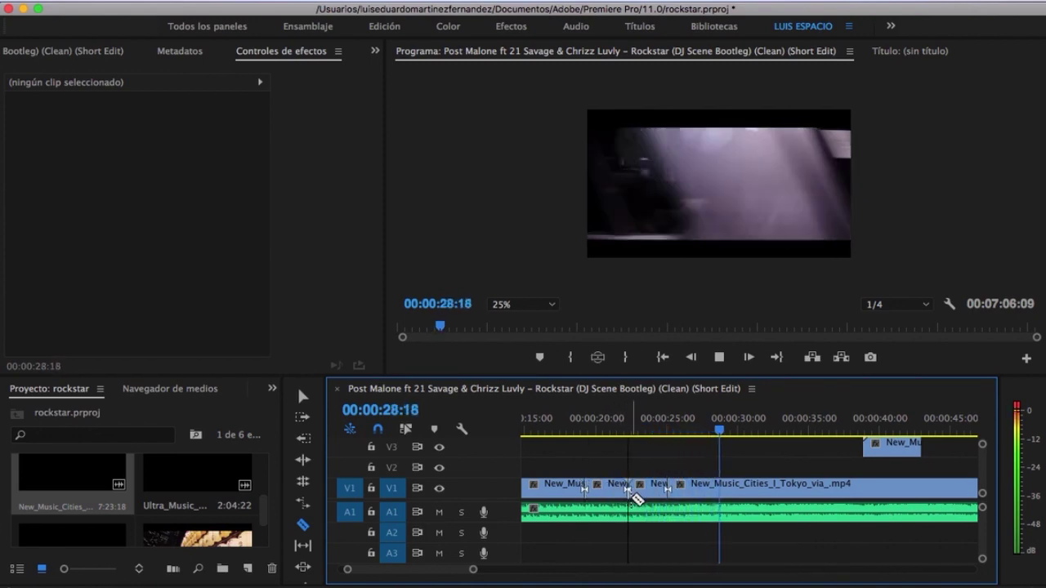
key("space")
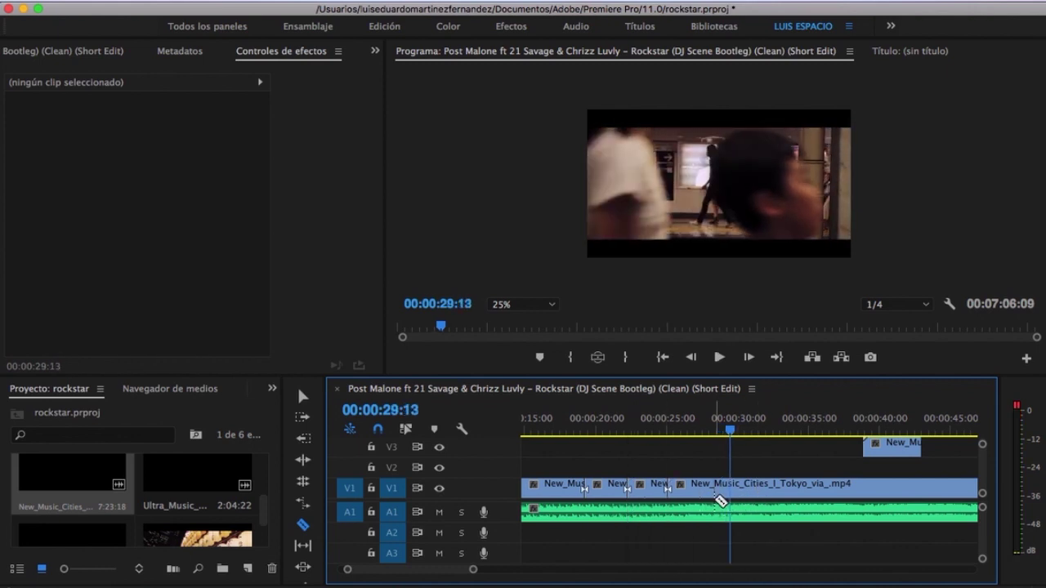
left_click(600, 495)
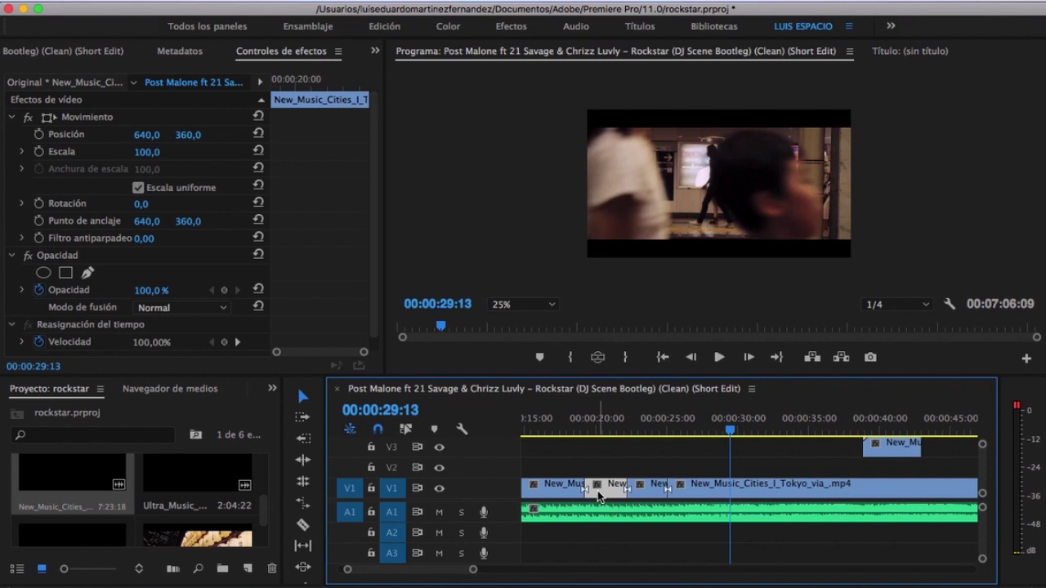
Step: Move the short Tokyo piece up onto V2 and review it around the 30-second mark
left_click_drag(599, 496, 741, 469)
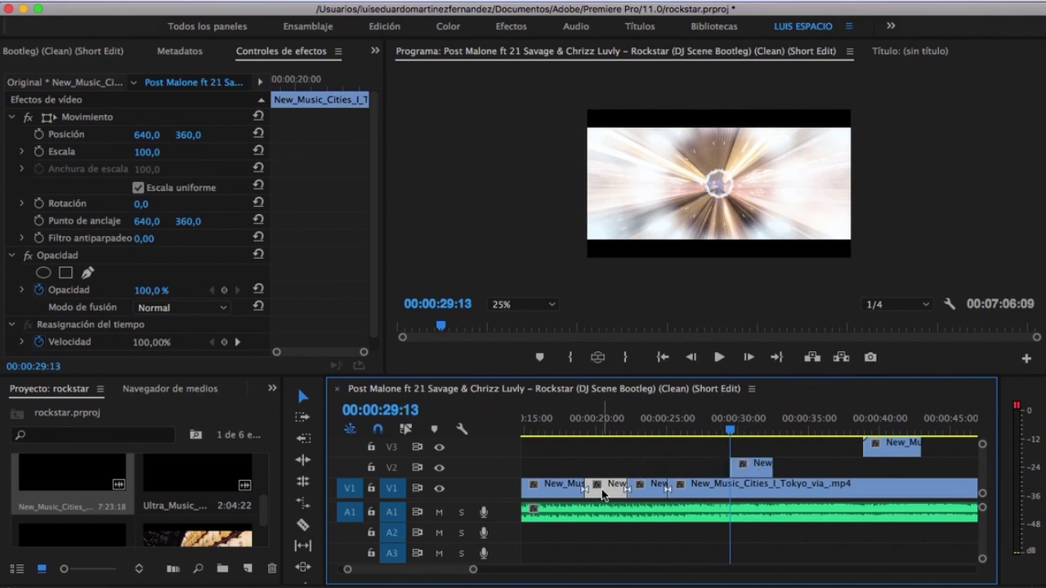
left_click(670, 429)
key("space")
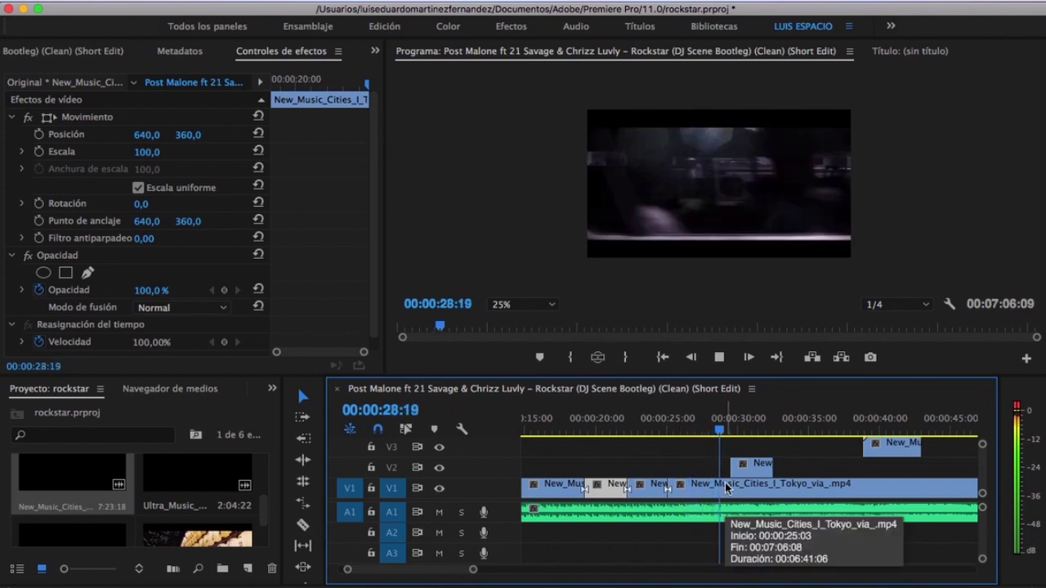
key("space")
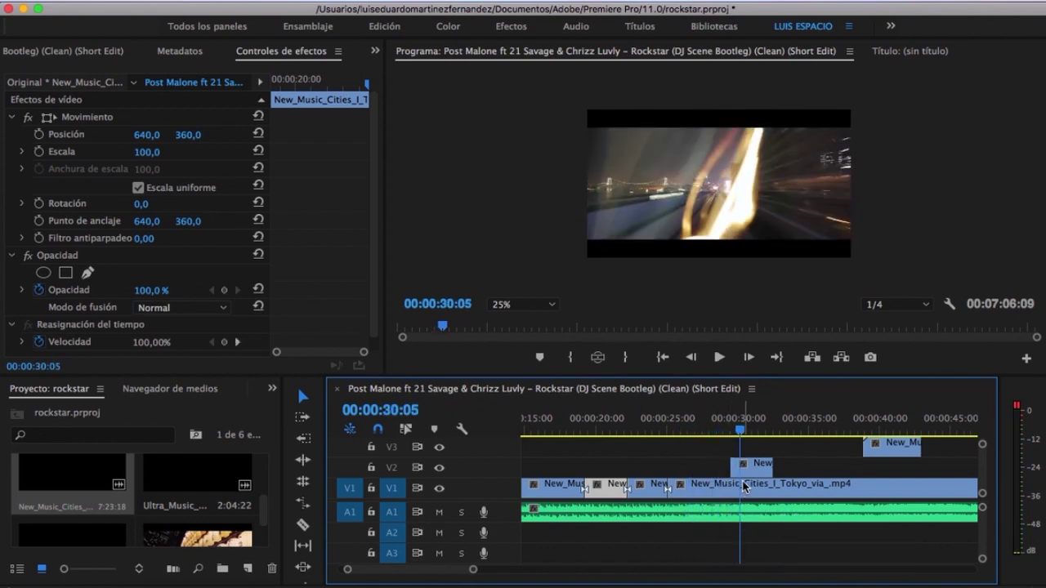
key("equal")
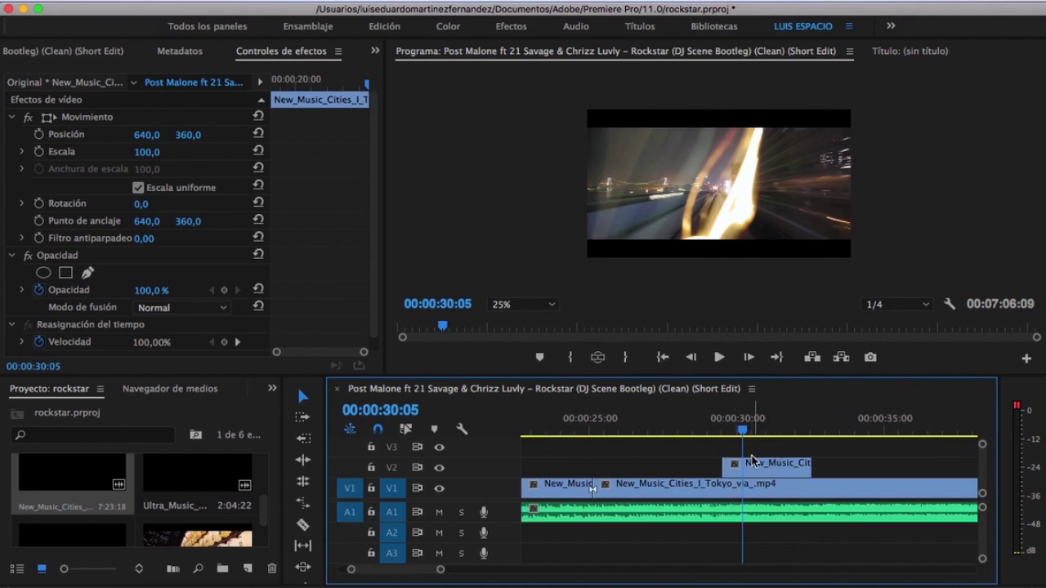
left_click_drag(726, 436, 736, 441)
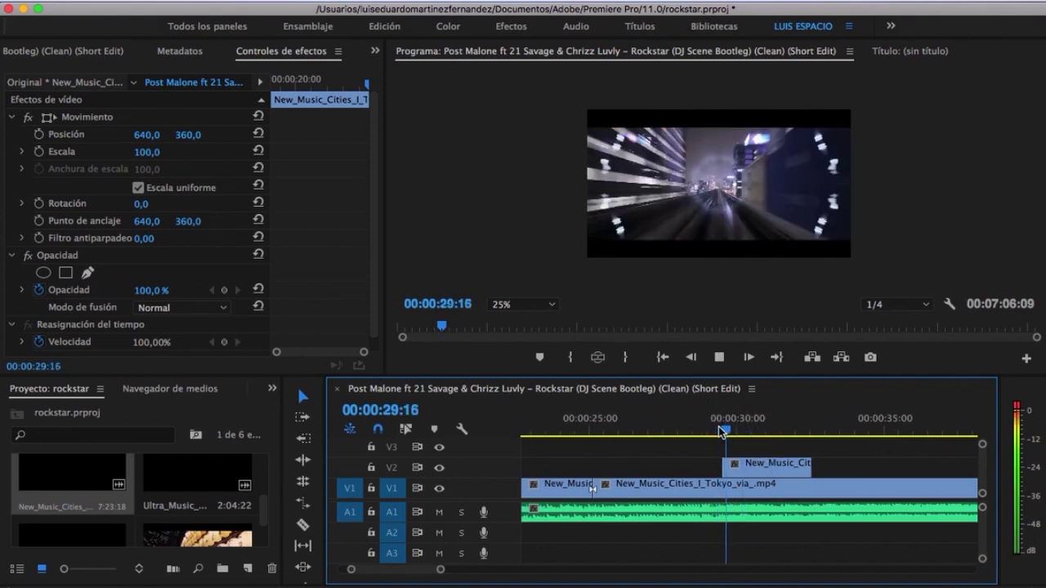
key("space")
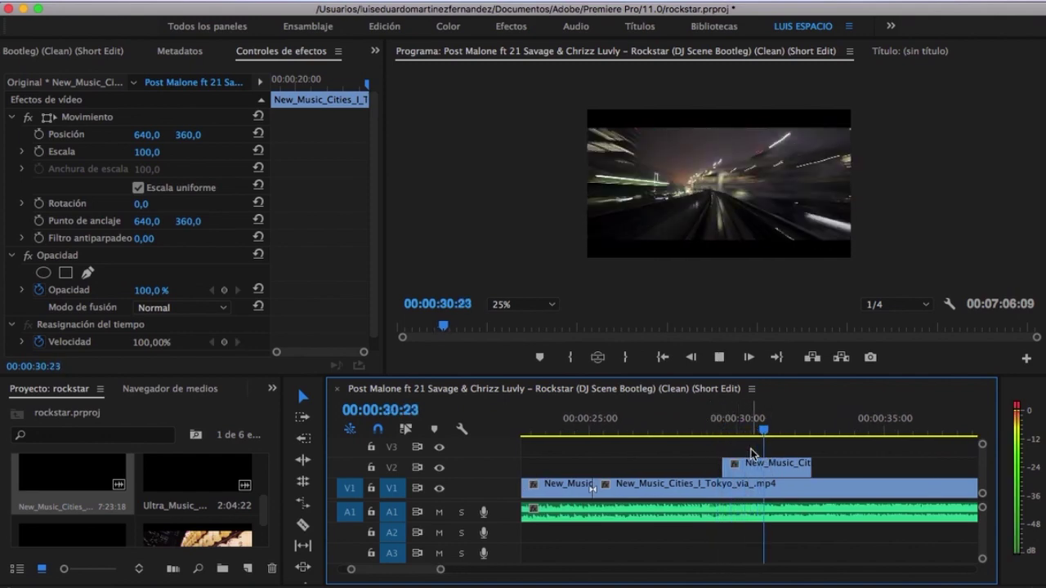
Step: Shift the V2 clip about two seconds earlier, near 00:00:28, and play it back
left_click(752, 465)
left_click_drag(752, 466, 686, 466)
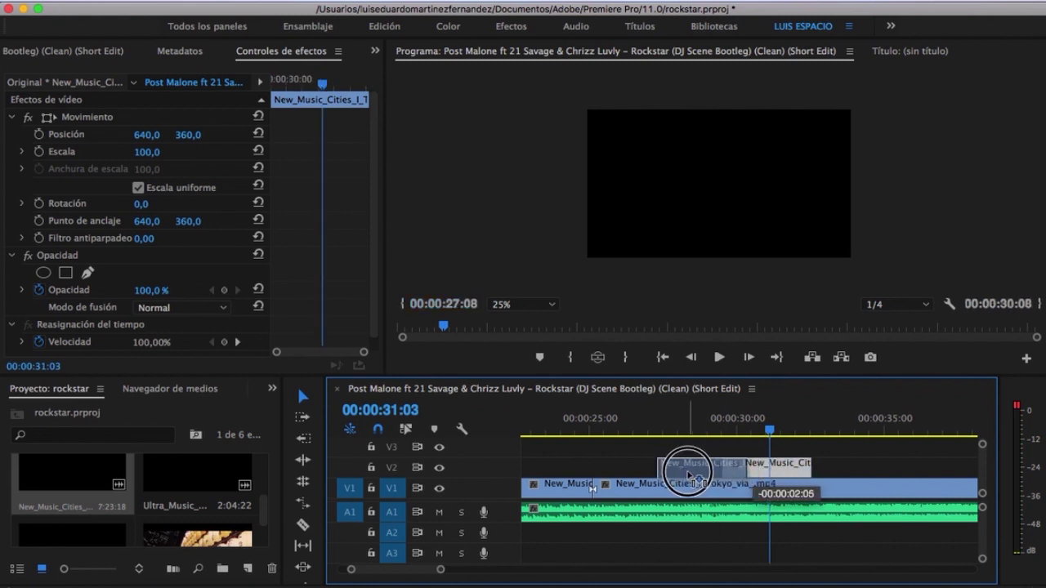
left_click(628, 430)
key("space")
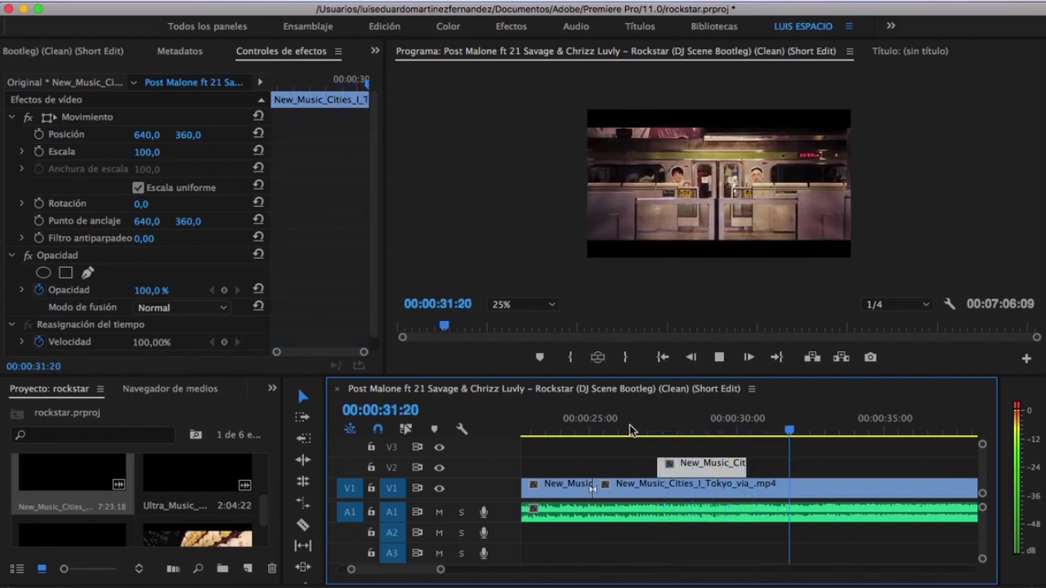
scroll(629, 431, "down", 3)
scroll(629, 430, "down", 1)
scroll(630, 429, "down", 2)
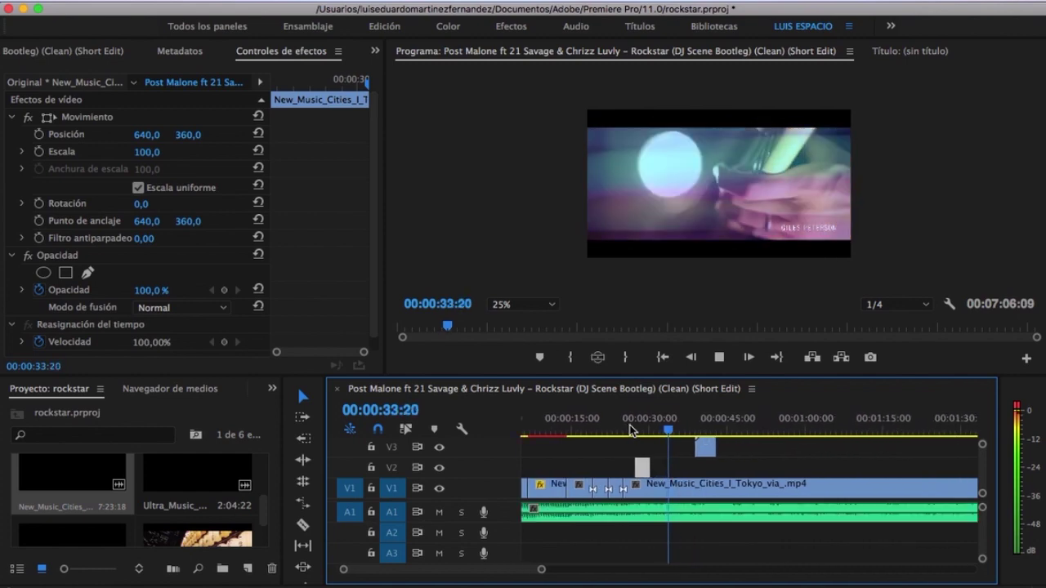
key("space")
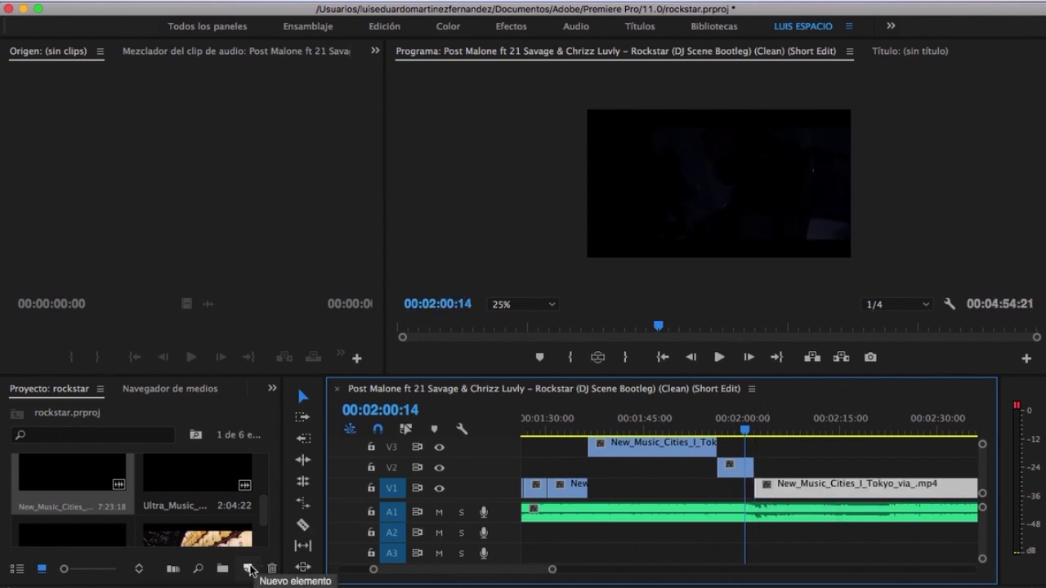
Step: Create a white 1280x720 Color Matte in the Project panel
left_click(248, 567)
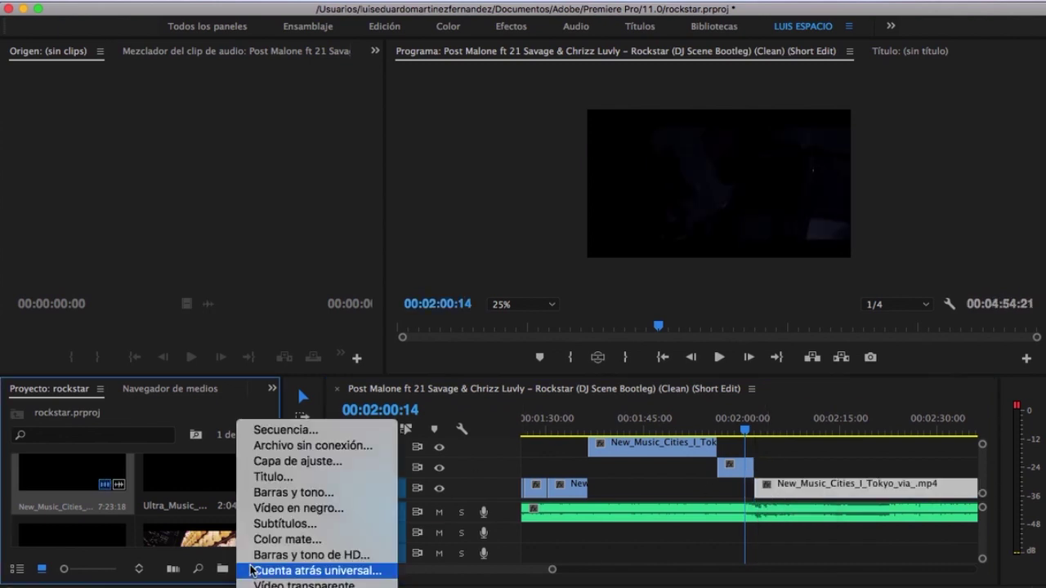
left_click(288, 541)
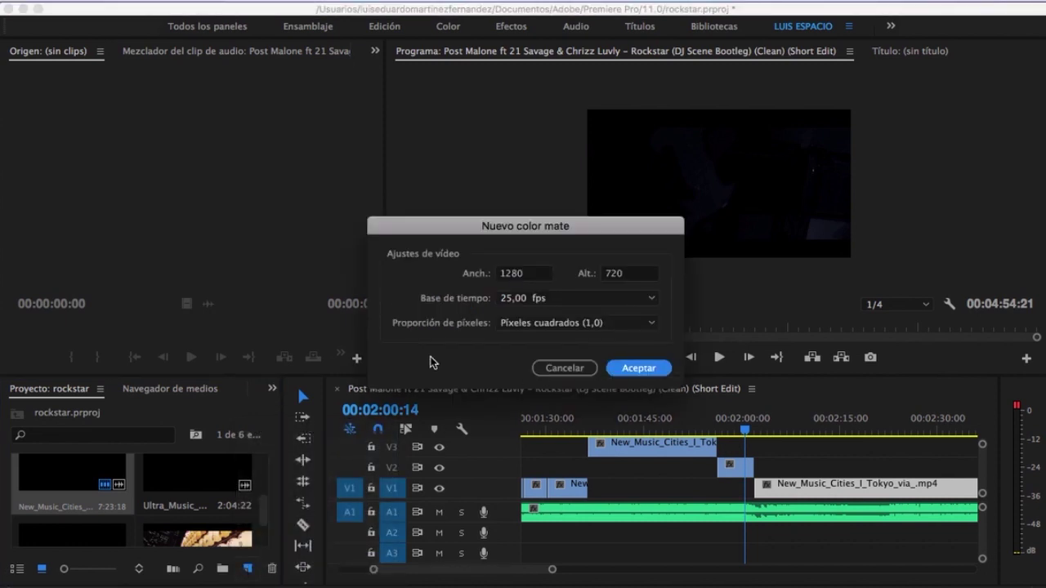
left_click(639, 369)
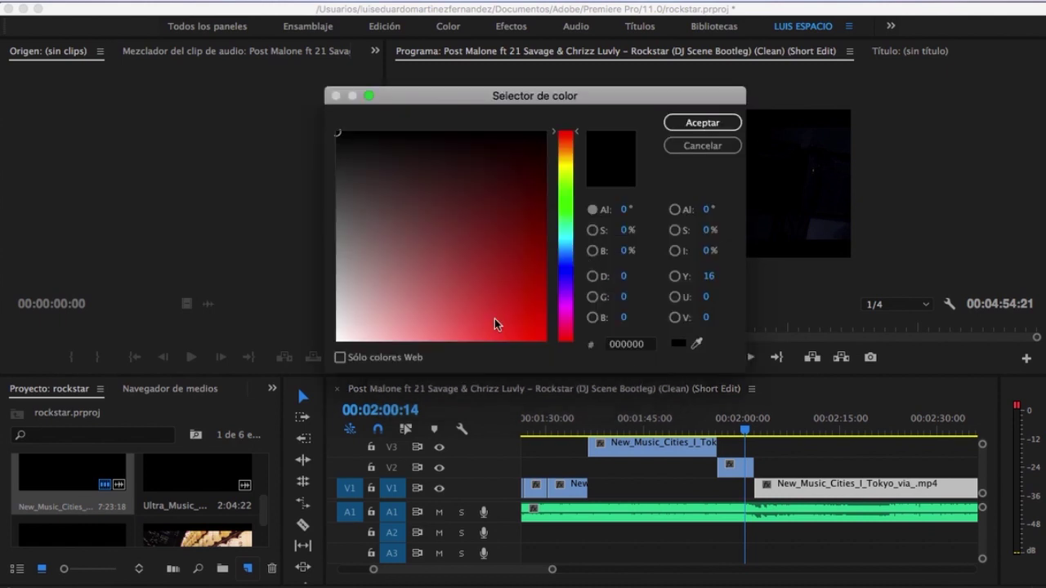
left_click_drag(338, 134, 333, 341)
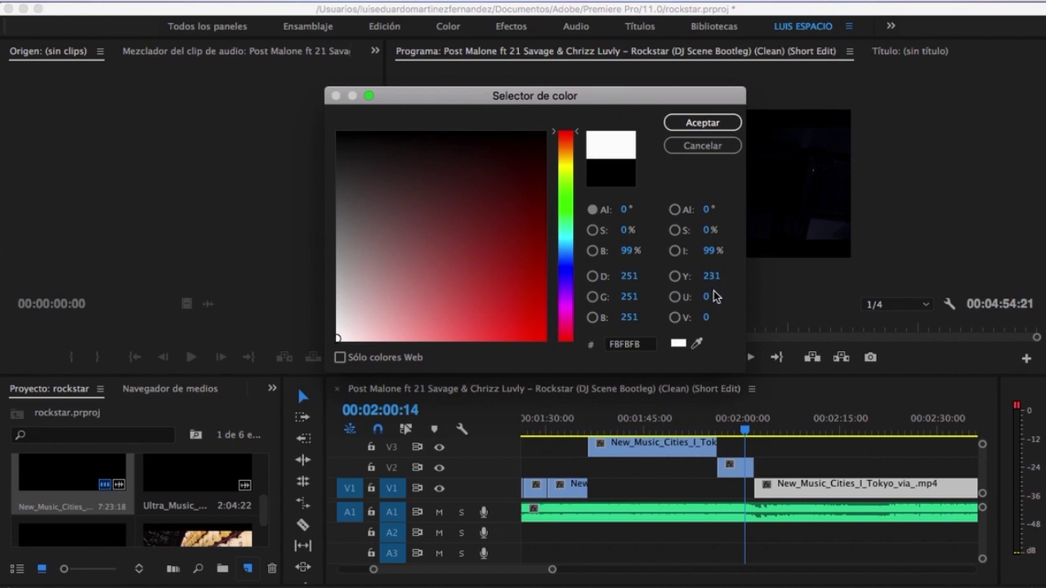
key("Return")
Step: Place the white Color mate on V1 in the gap near 00:02:00
left_click_drag(94, 512, 714, 500)
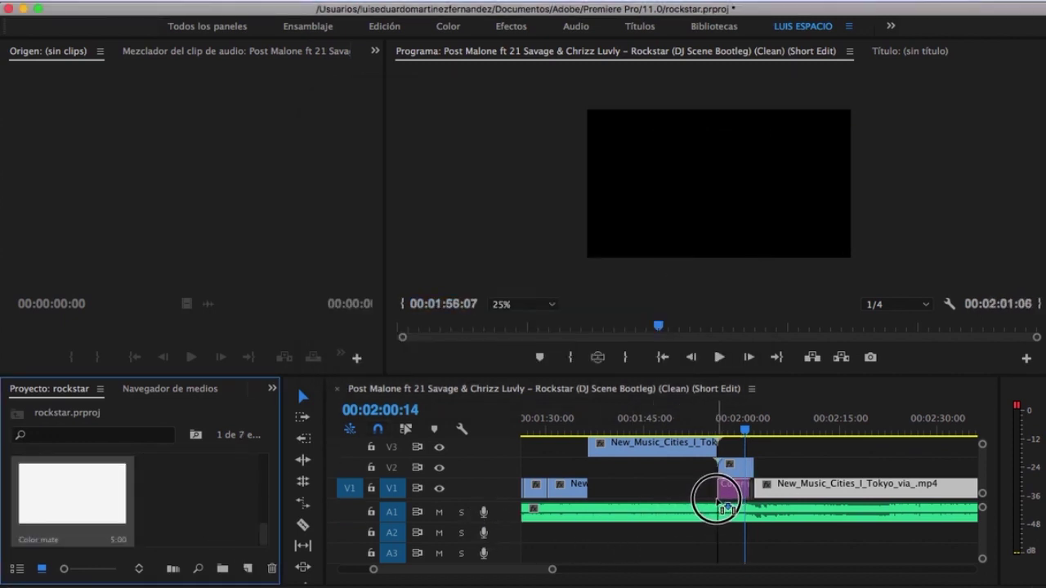
left_click_drag(714, 501, 715, 498)
key("=")
key("=")
key("=")
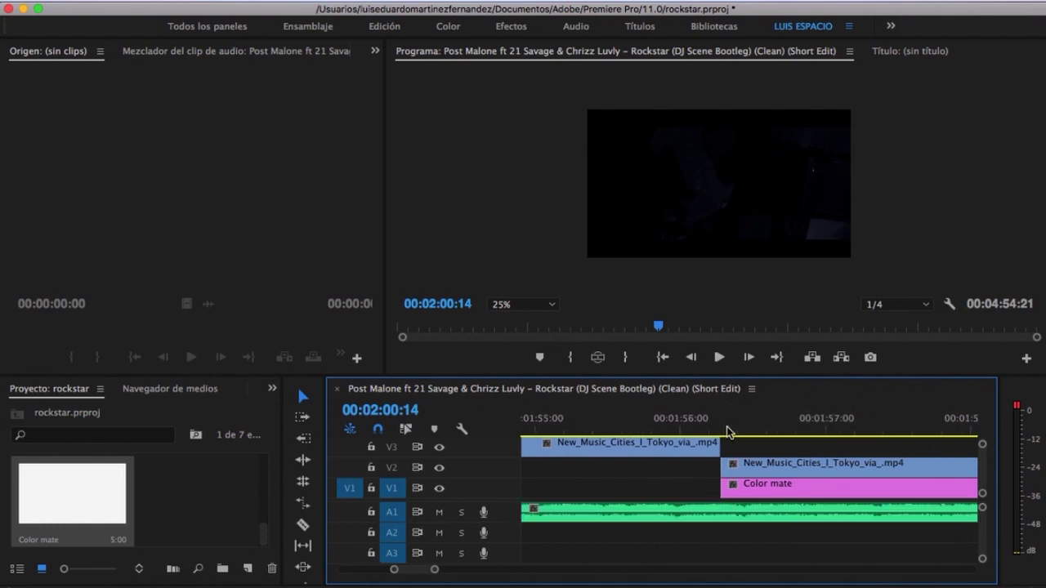
Step: Solo audio track A2 and preview the white matte section from 00:01:56:08
key("=")
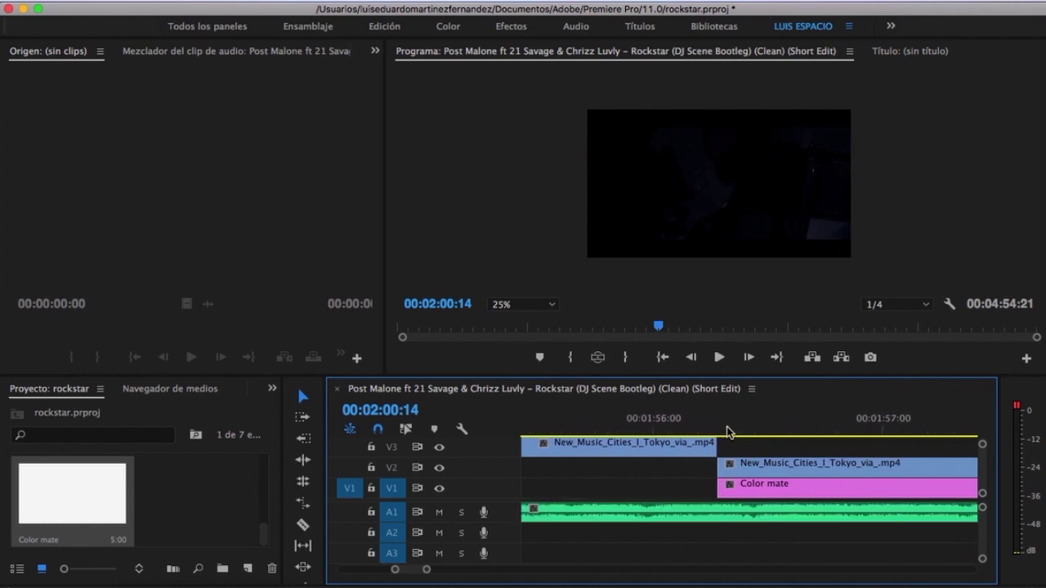
left_click(726, 431)
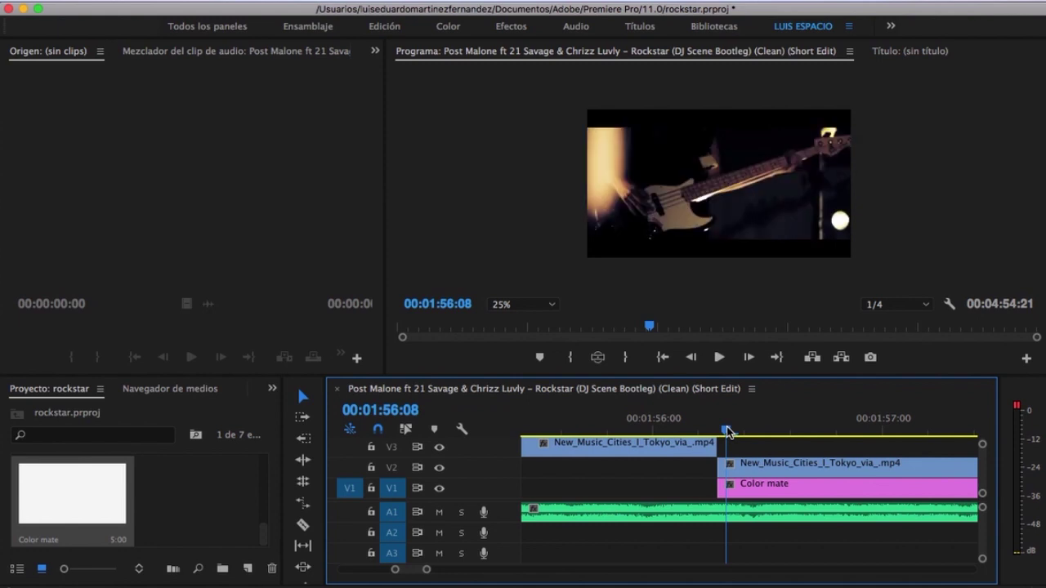
left_click(462, 533)
left_click(671, 474)
key("space")
key("minus")
key("space")
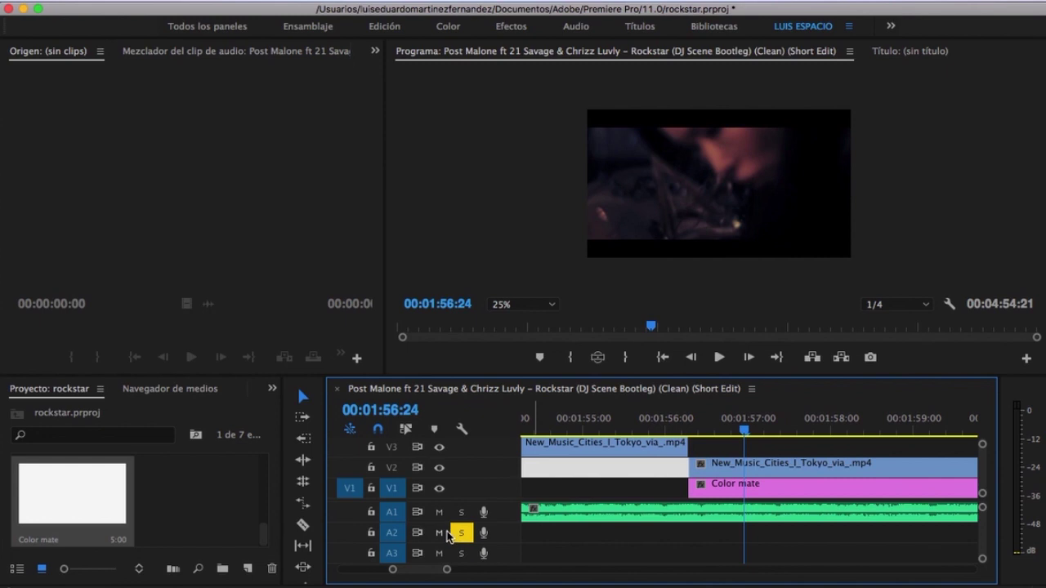
key("space")
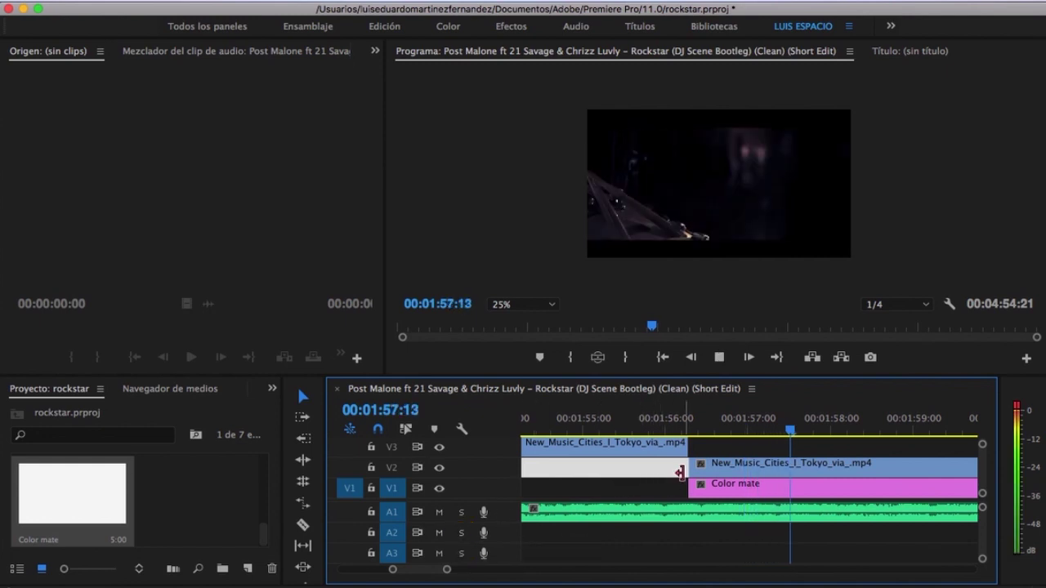
Step: Mute audio track A1 at 00:01:58:04 and zoom the timeline to single frames
key("minus")
key("space")
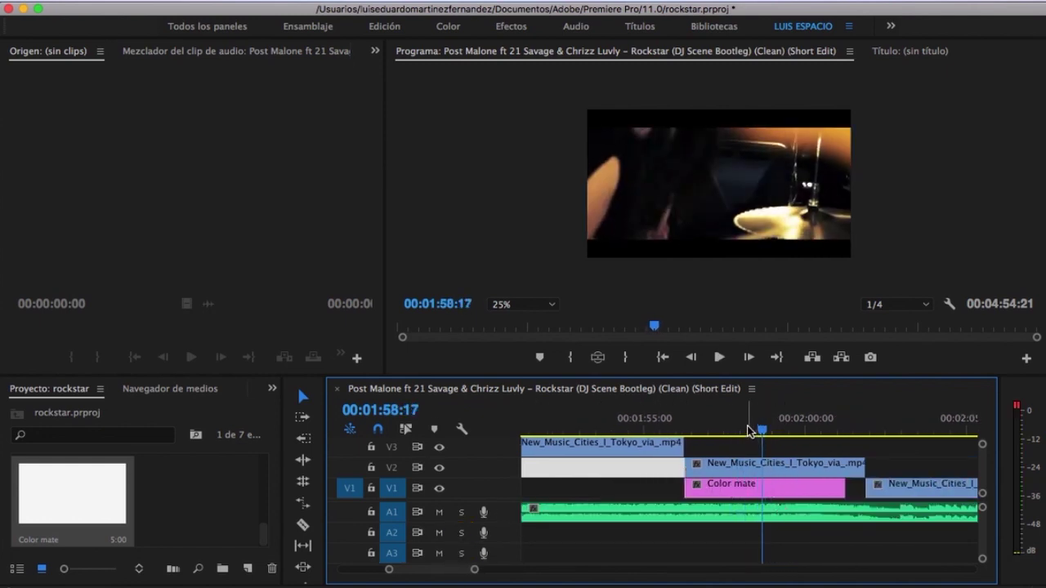
left_click(746, 426)
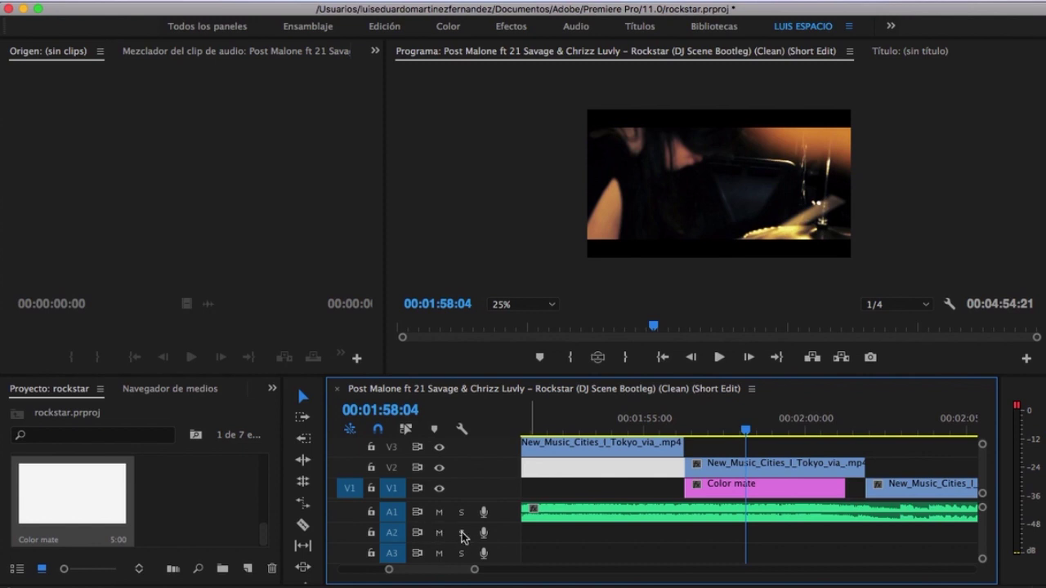
left_click(440, 513)
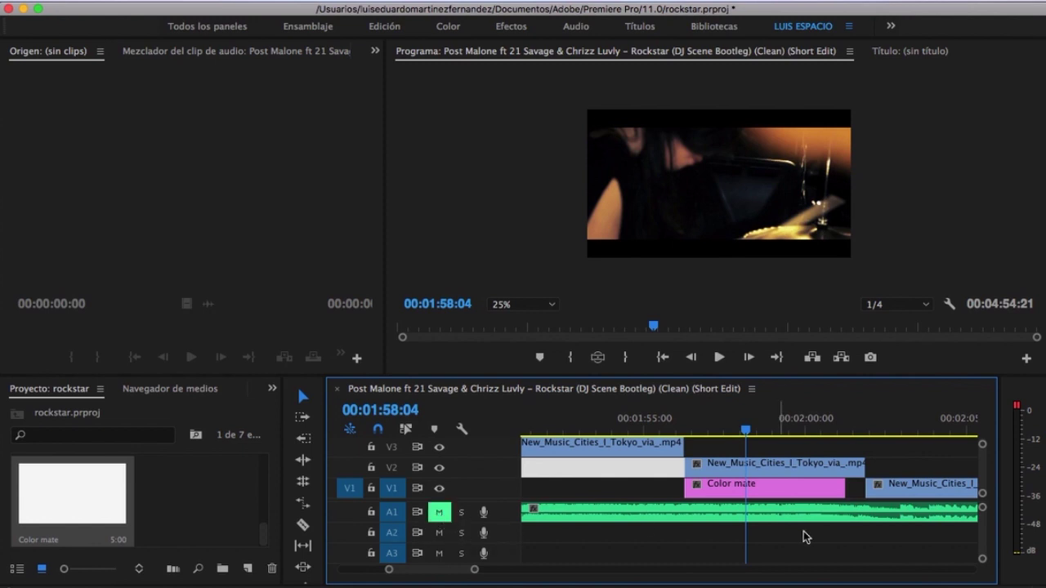
key("=")
key("=")
key("=")
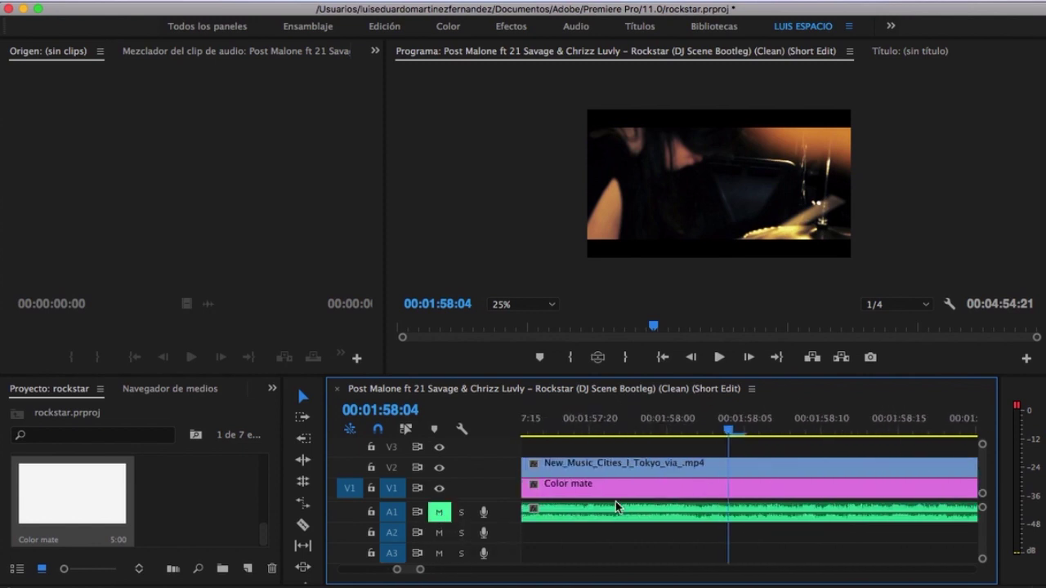
key("=")
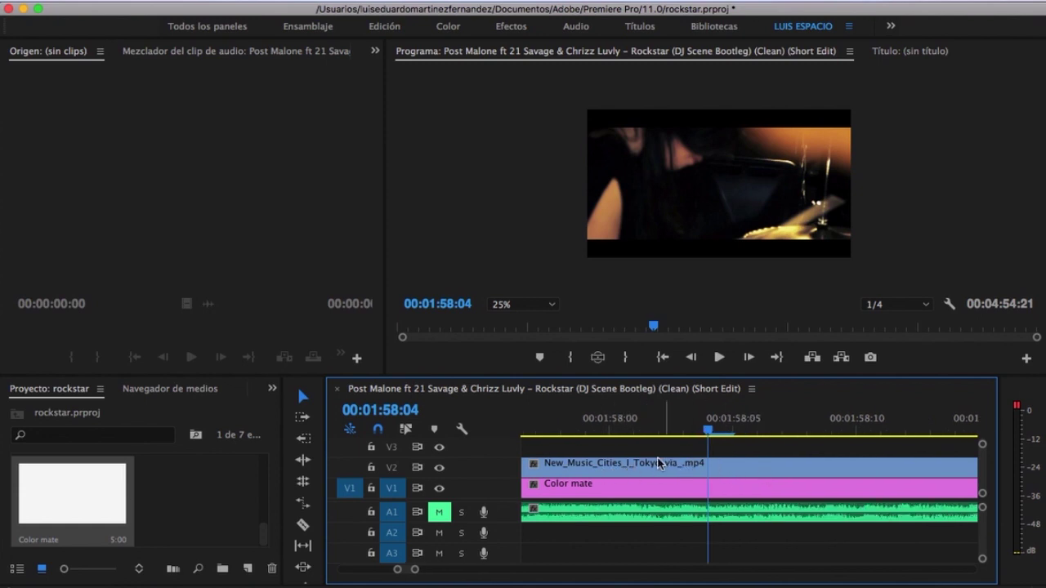
Step: Razor-cut the V2 Tokyo clip at nine evenly spaced points after 00:01:58:05
key("c")
left_click(709, 469)
left_click(733, 468)
left_click(759, 468)
left_click(783, 468)
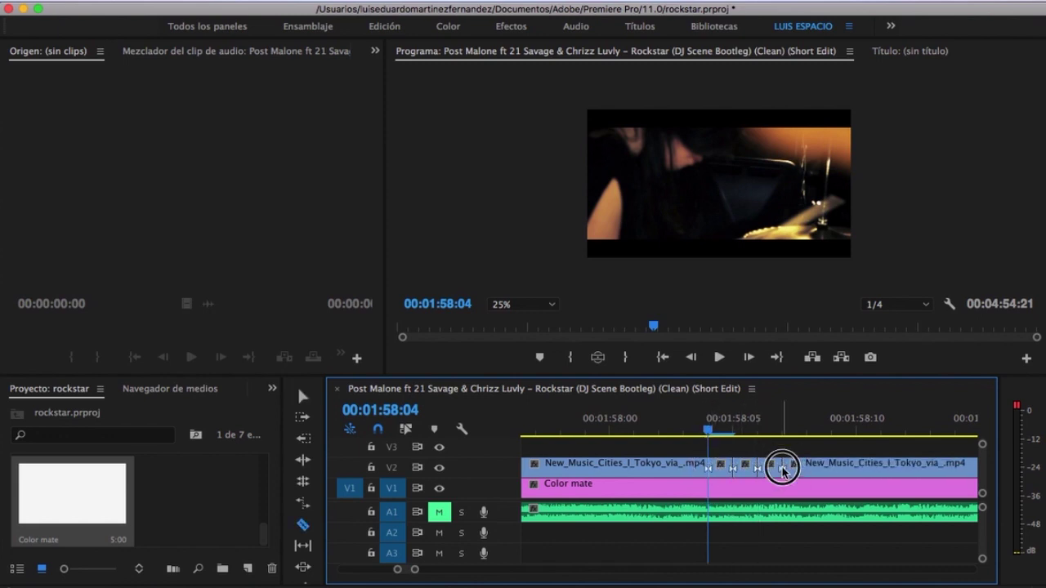
left_click(807, 468)
left_click(832, 468)
left_click(856, 469)
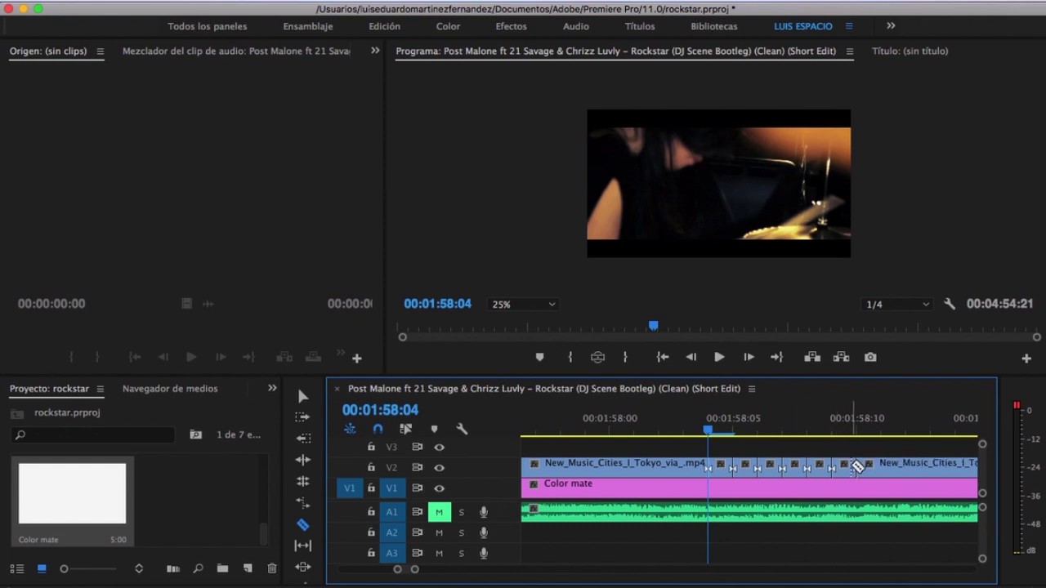
left_click(885, 466)
left_click(922, 465)
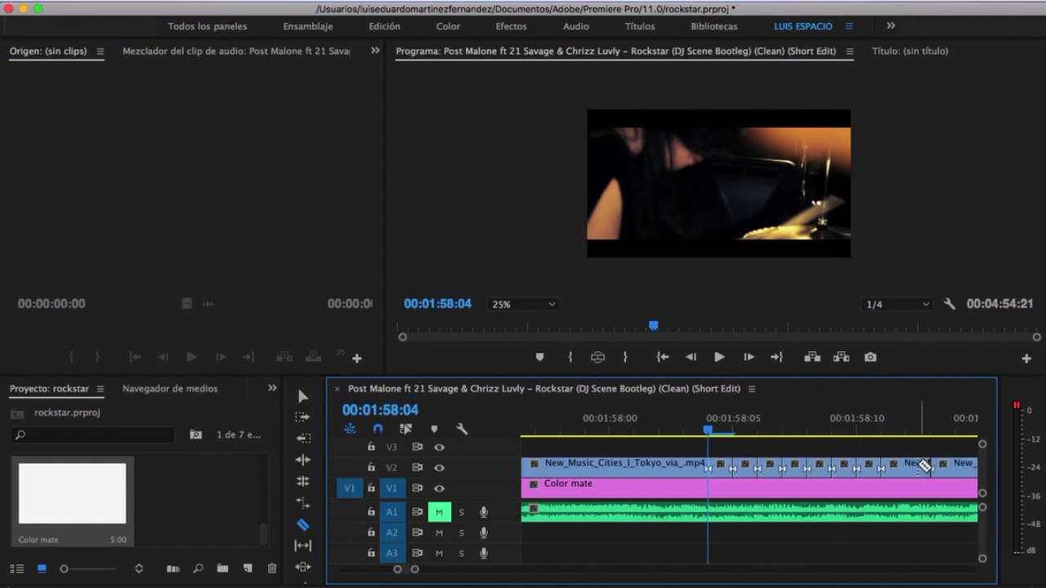
Step: Delete alternate V2 slices to reveal the white matte, then play the strobe section
left_click(720, 469)
key("Delete")
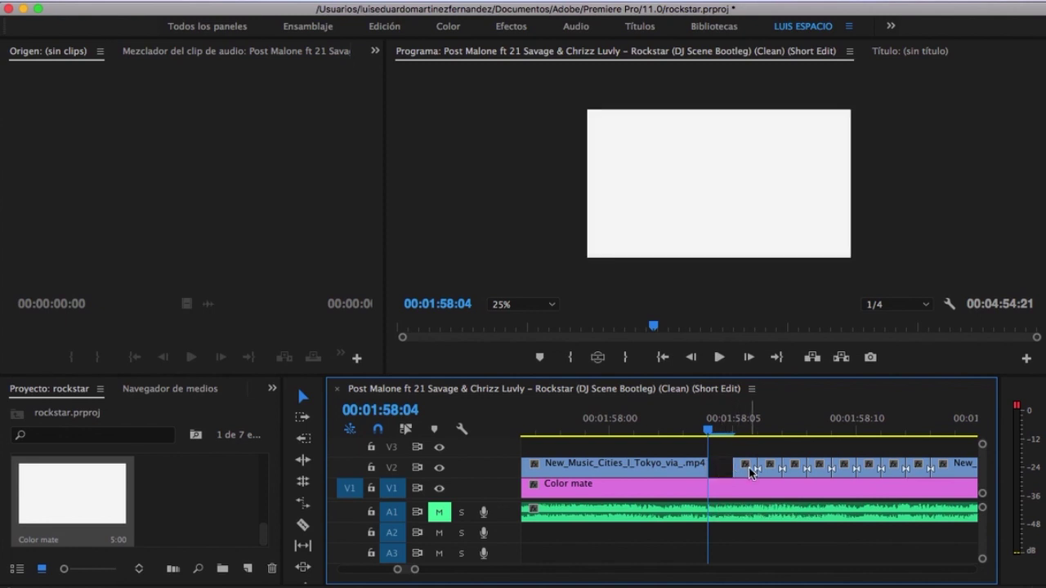
key("Delete")
key("Delete")
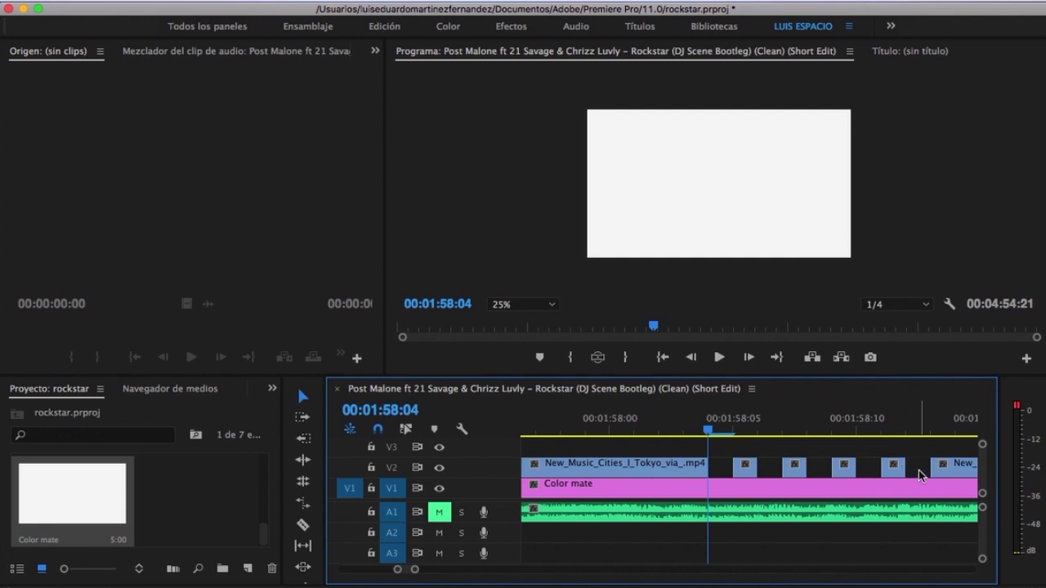
key("minus")
key("minus")
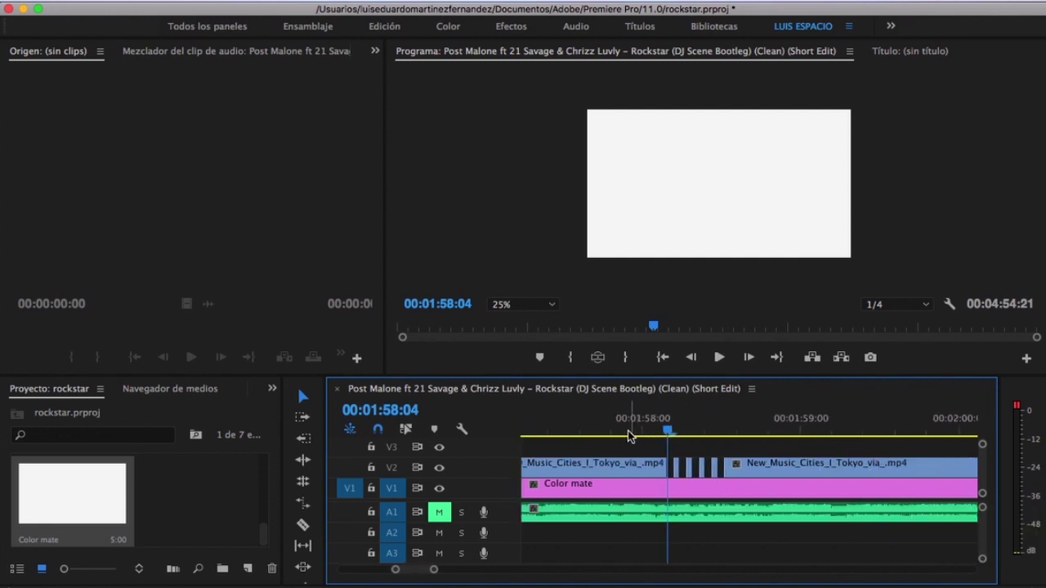
left_click(613, 428)
key("space")
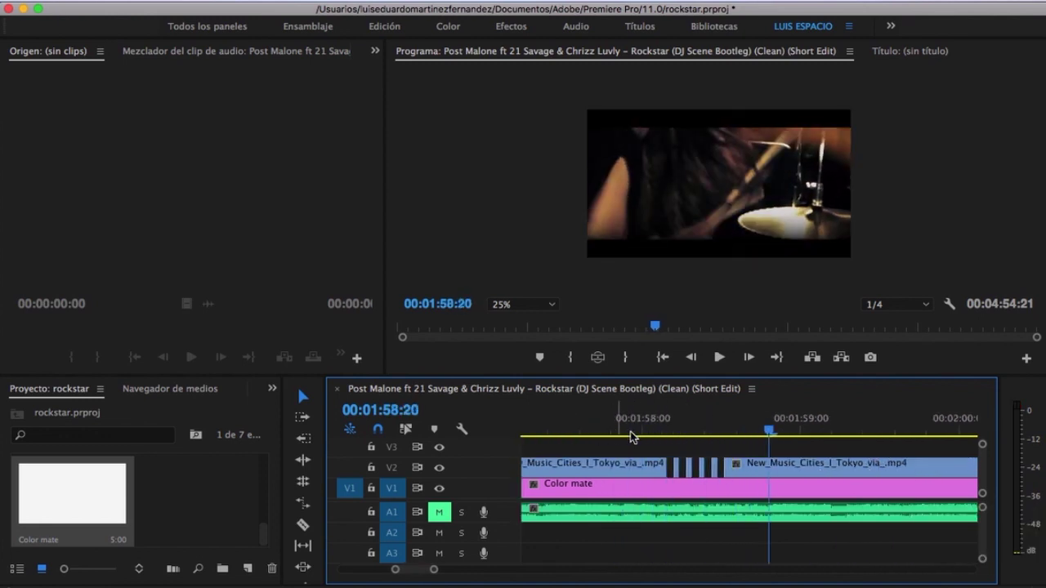
Step: Remove another V2 slice, check the white flashes, and make the first Color mate cut on V1
key("equal")
key("equal")
left_click(738, 465)
key("minus")
key("minus")
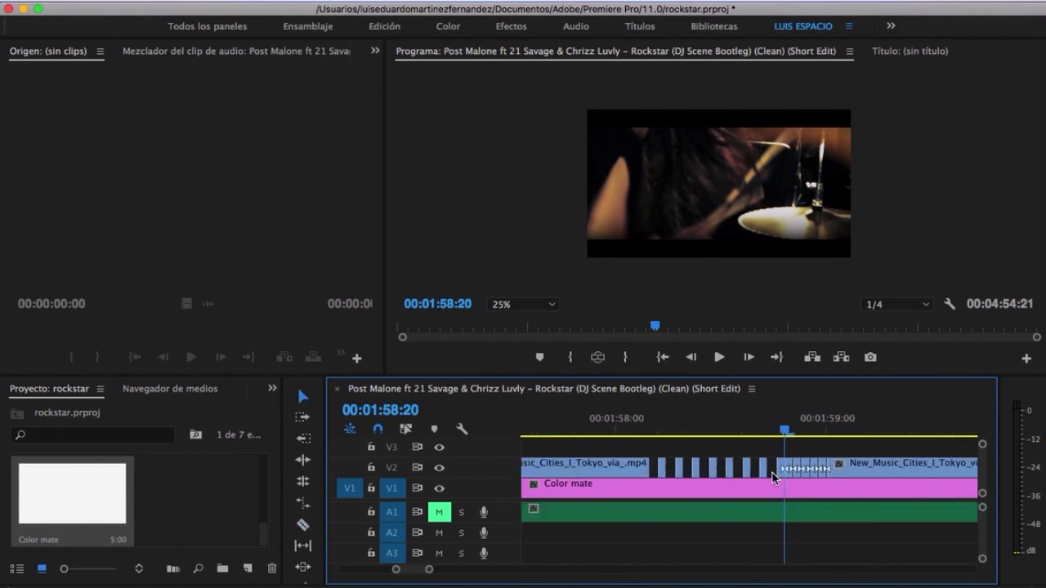
key("equal")
key("equal")
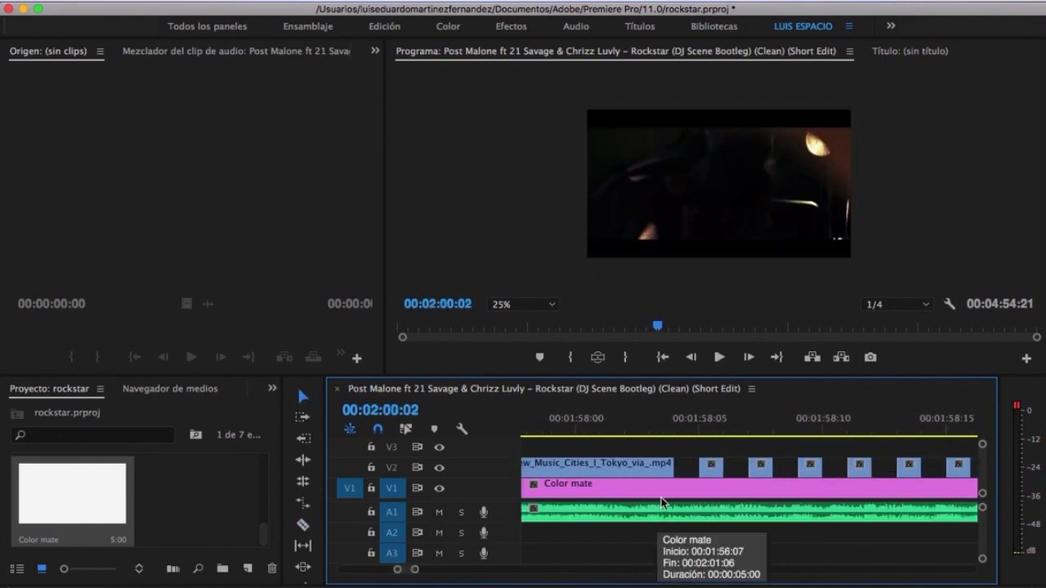
key("c")
left_click(703, 487)
Step: Cut the V1 Color mate at eight more evenly spaced points
left_click(723, 489)
left_click(748, 489)
left_click(773, 489)
left_click(798, 489)
left_click(822, 489)
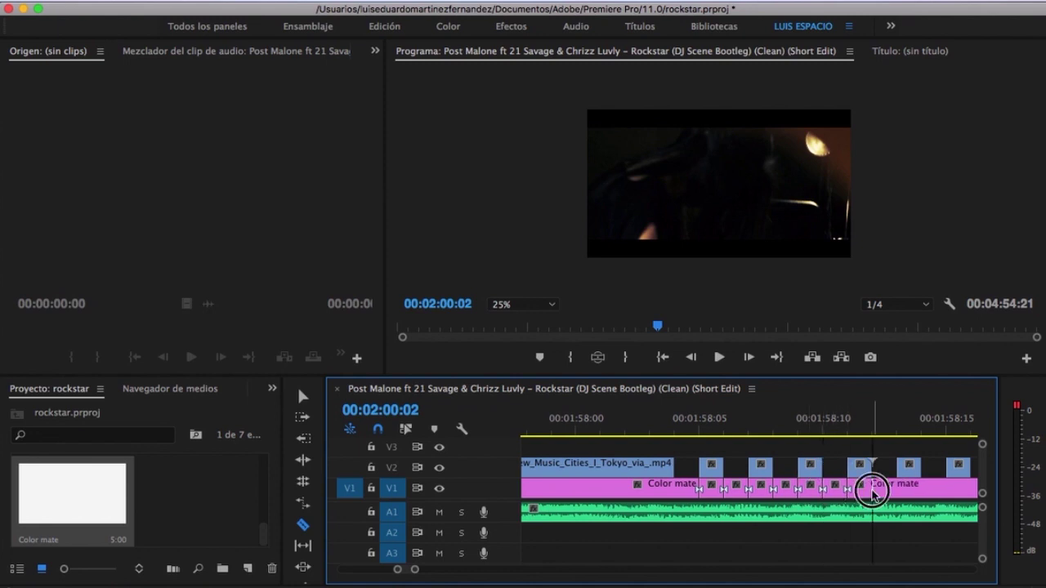
left_click(872, 488)
left_click(896, 488)
left_click(921, 489)
Step: Delete alternate Color mate pieces on V1 and select the remaining matte pieces
key("v")
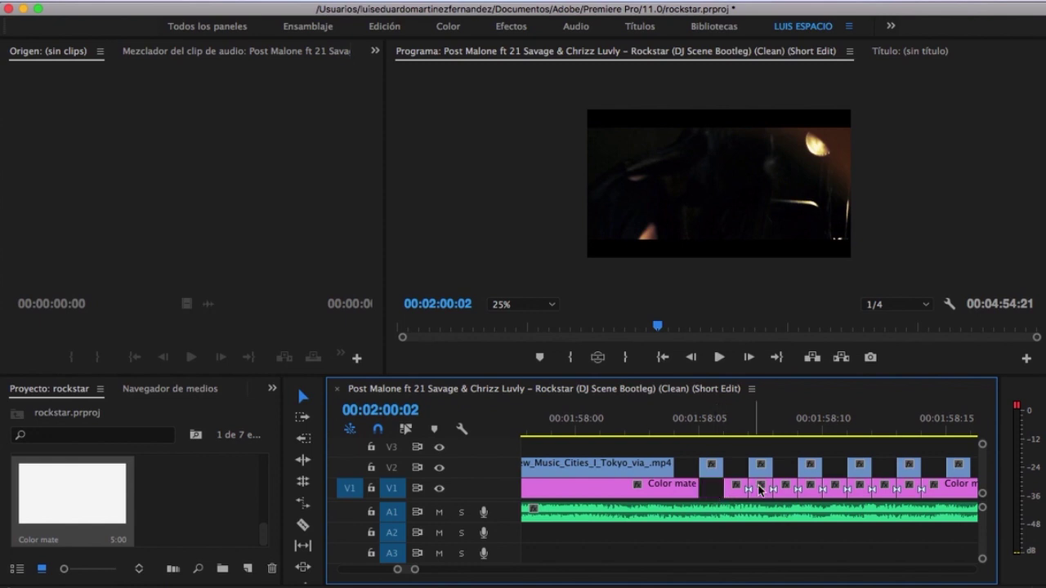
left_click(809, 490)
key("Delete")
left_click(858, 490)
key("Delete")
key("Delete")
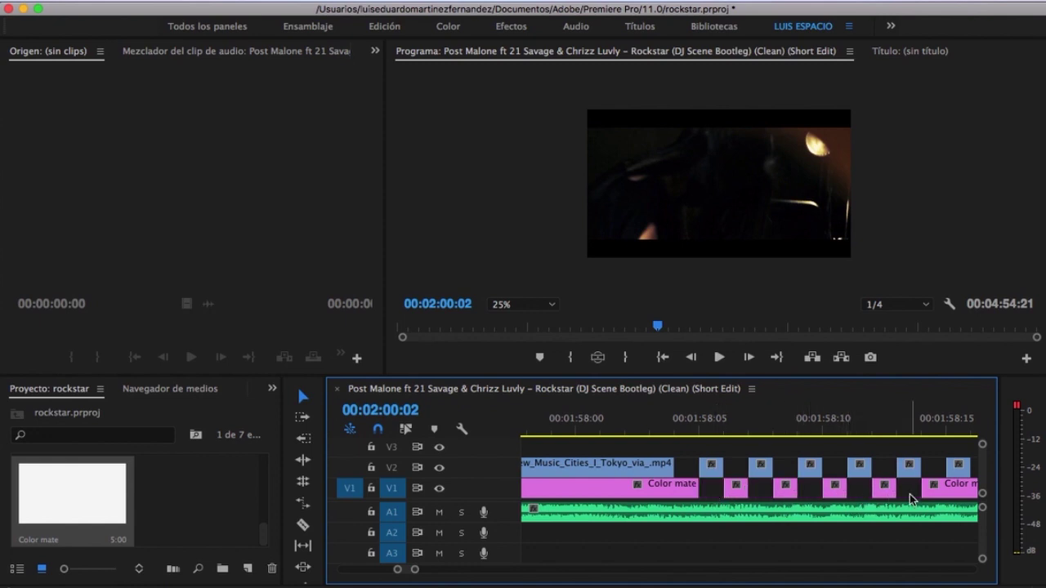
left_click_drag(706, 492, 897, 496)
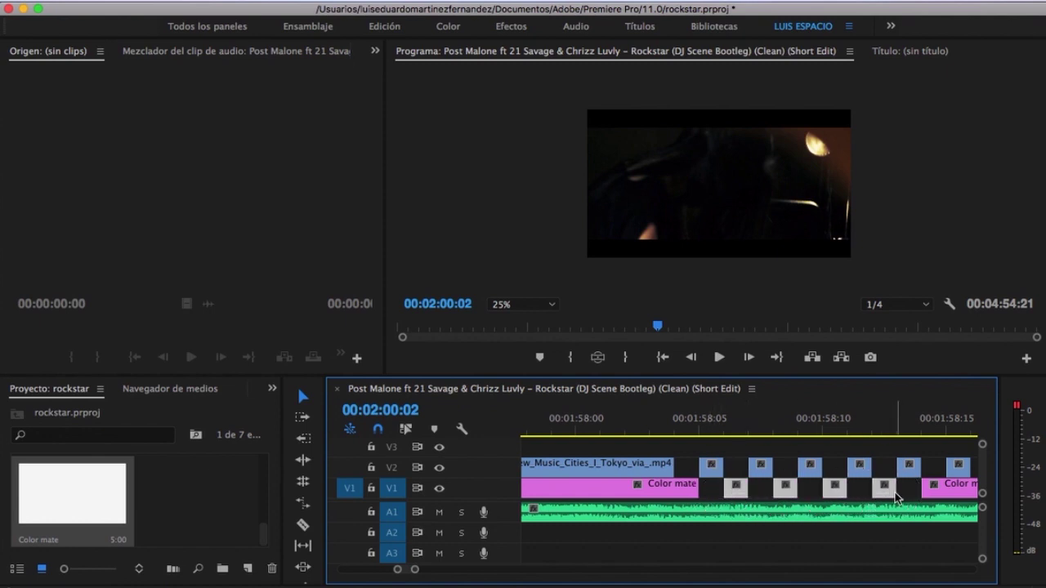
key("minus")
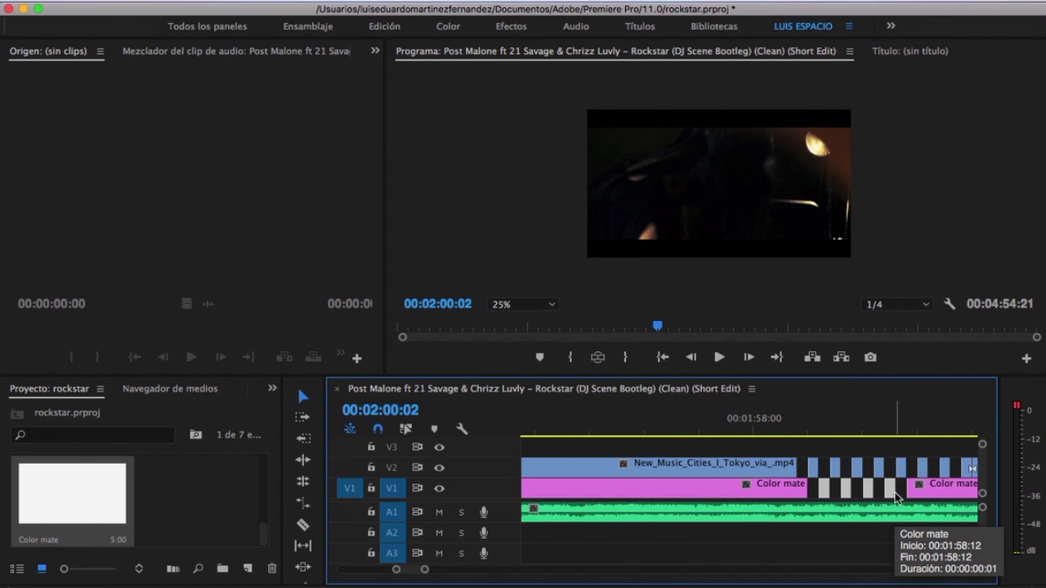
key("minus")
key("minus")
key("minus")
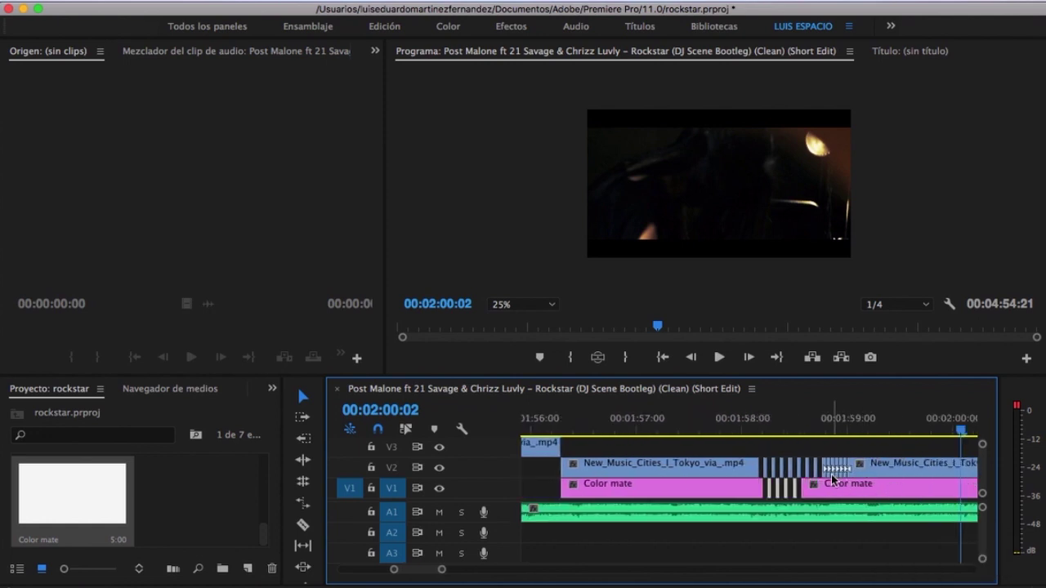
key("equal")
Step: Park the playhead at 00:01:58:20, target track V2, and play the strobe to 2:00:00
left_click(817, 427)
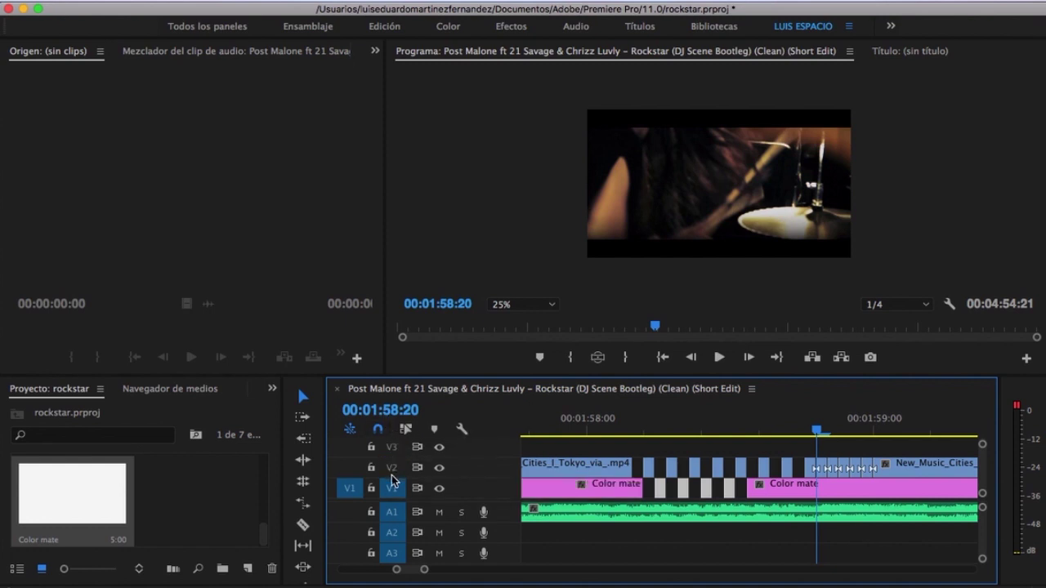
left_click(390, 467)
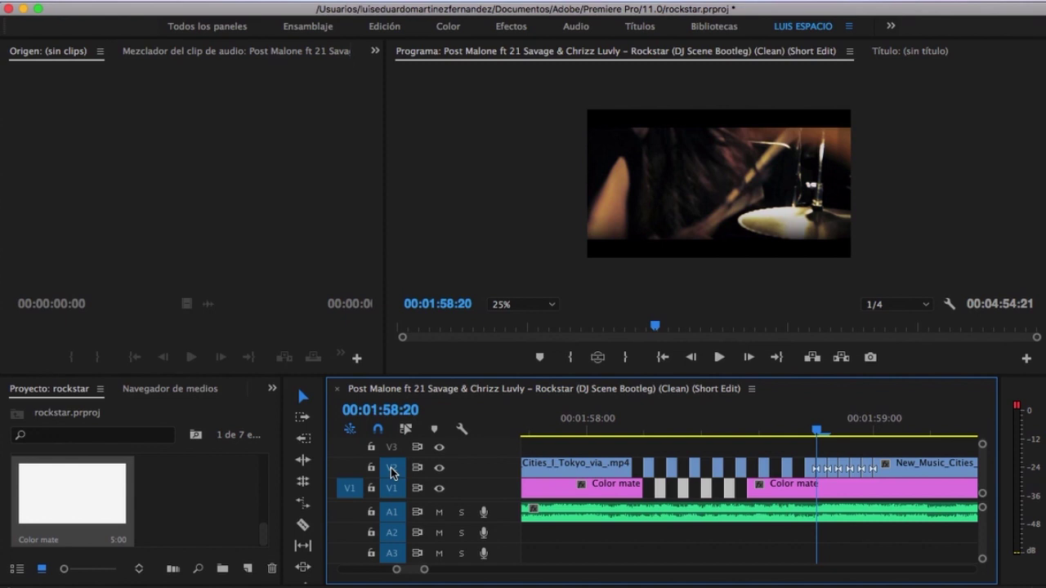
left_click(392, 491)
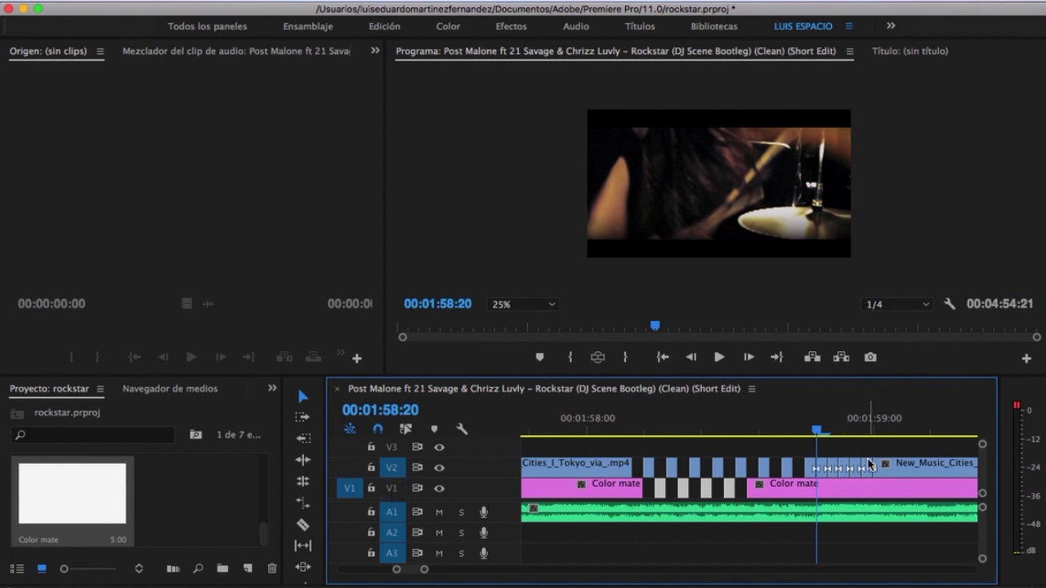
scroll(868, 461, "down", 8)
scroll(867, 461, "down", 1)
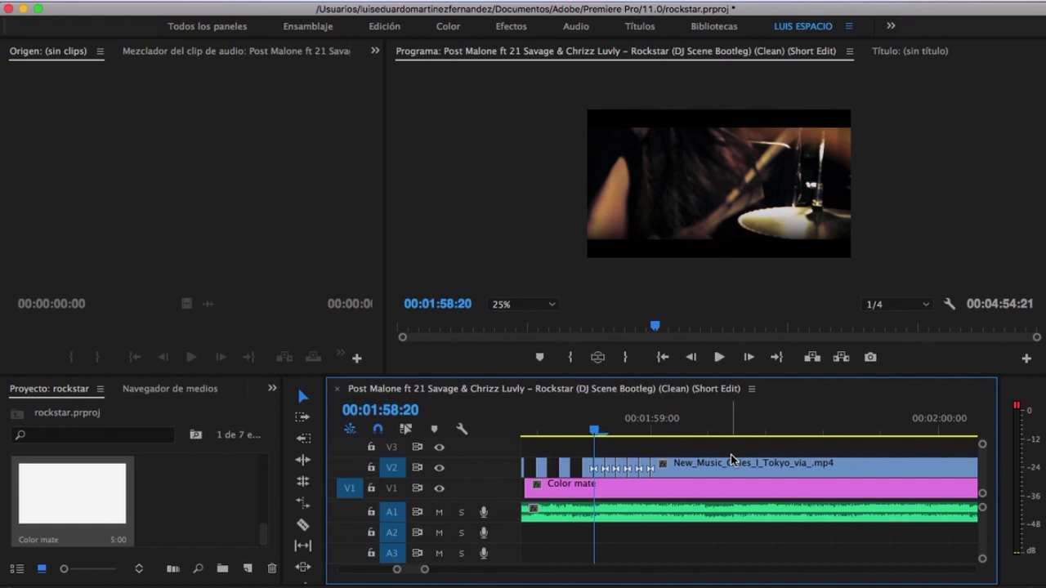
key("space")
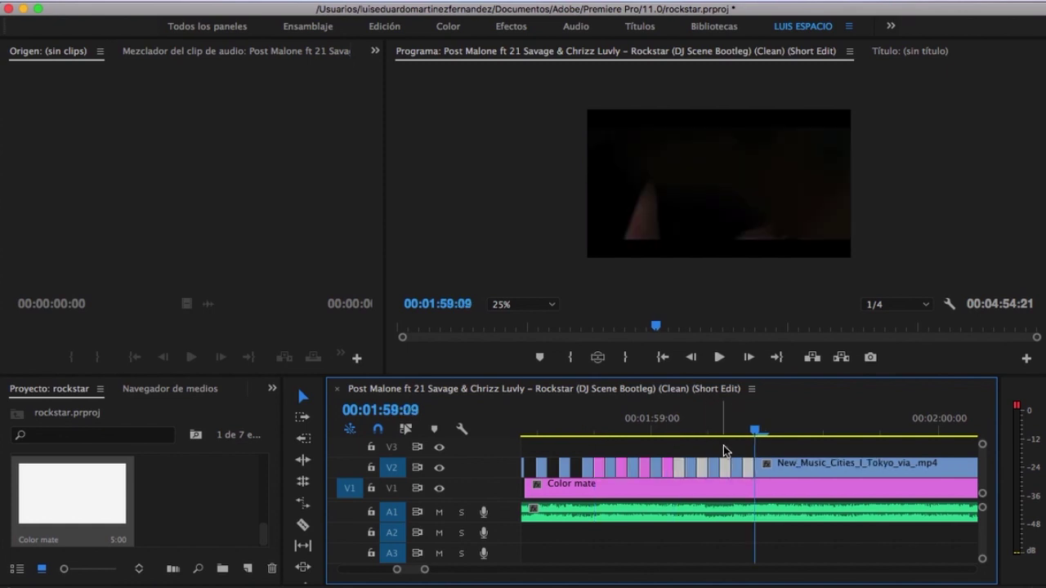
key("space")
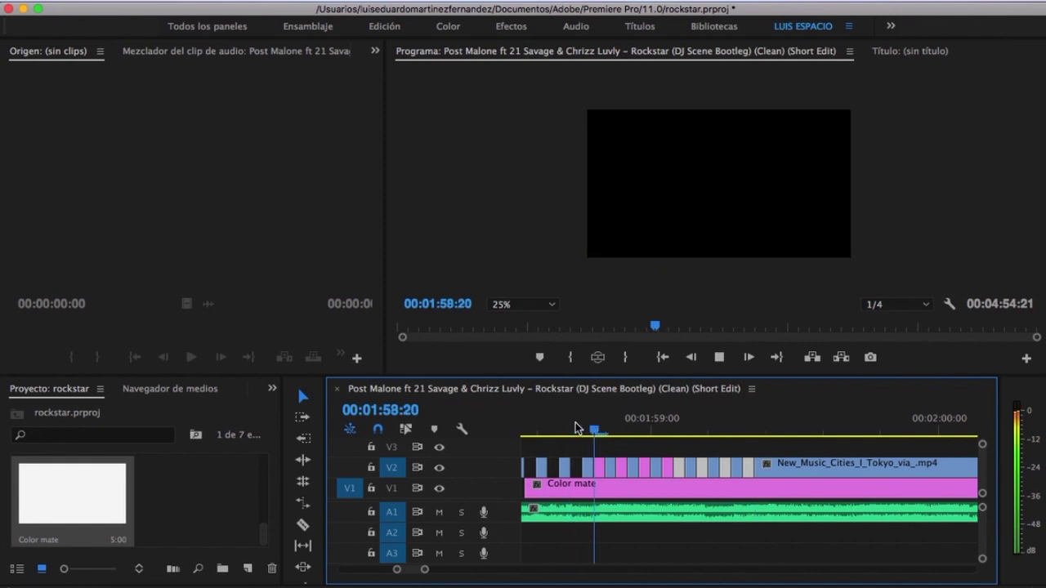
key("minus")
key("space")
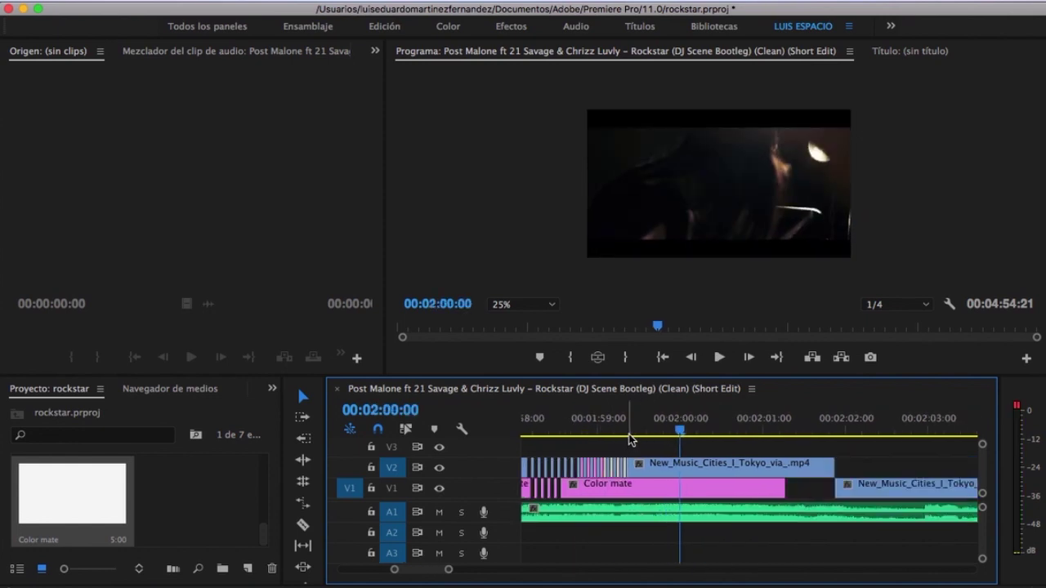
Step: Slice V2 into one-frame pieces from 1:59:09 to 2:00:05 and review from 1:59:02
left_click(628, 438)
key("equal")
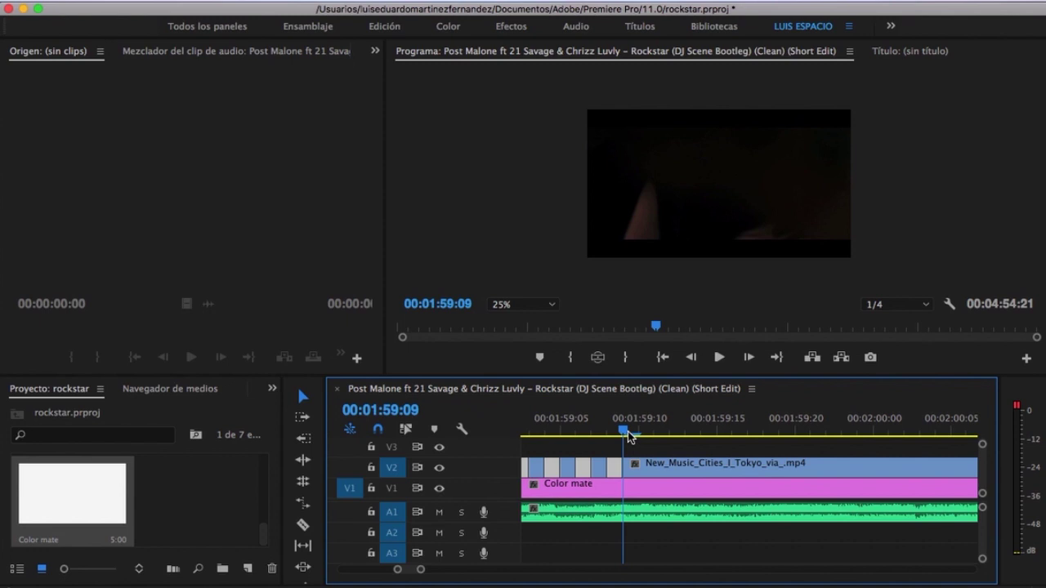
key("Right")
key("Right")
key("Right")
key("Right")
key("Right")
key("Right")
key("Right")
key("Right")
key("Right")
key("minus")
key("minus")
left_click(677, 418)
key("space")
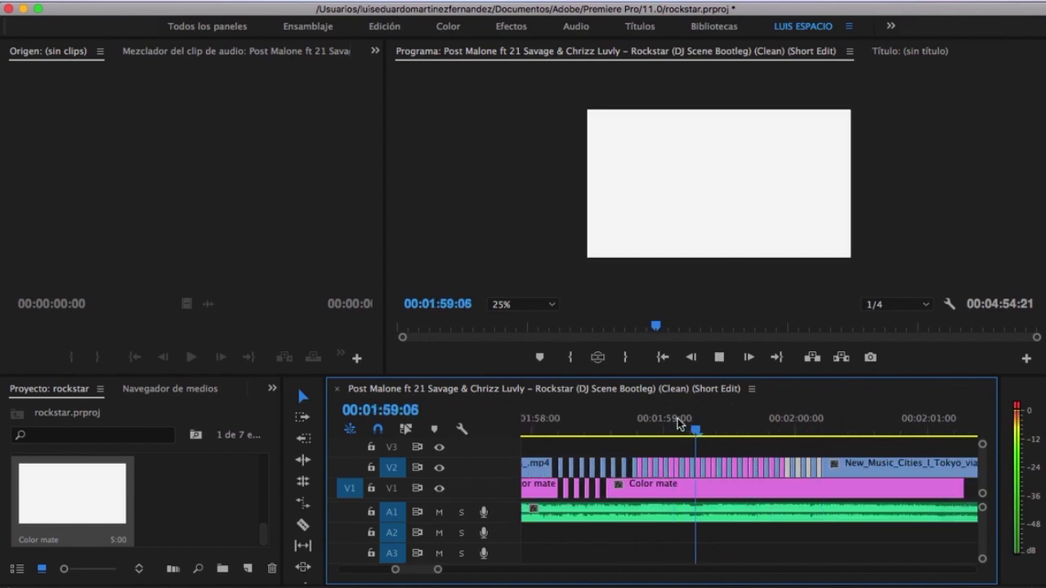
key("minus")
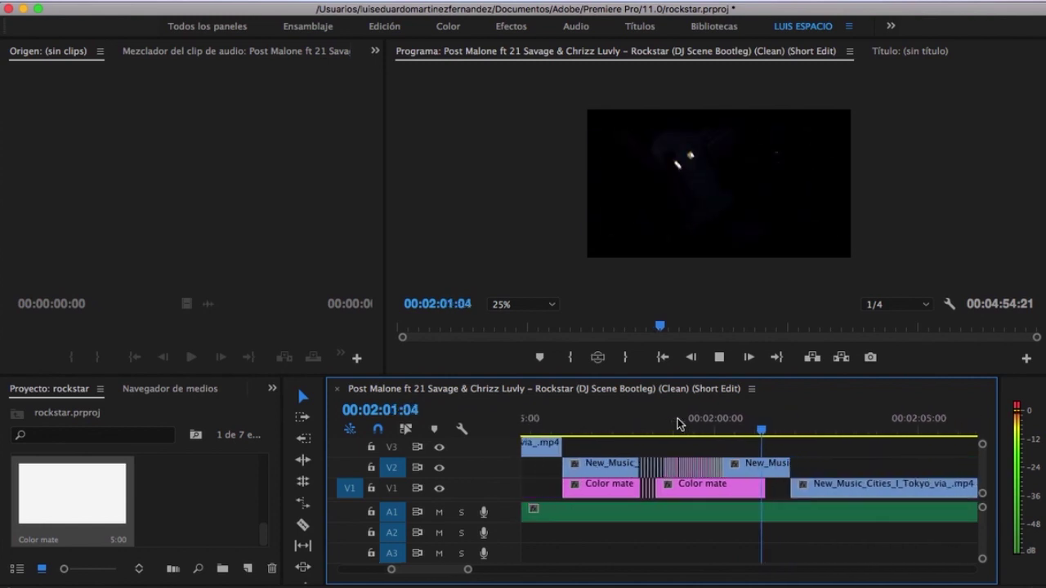
key("space")
key("equal")
key("equal")
key("equal")
key("equal")
key("equal")
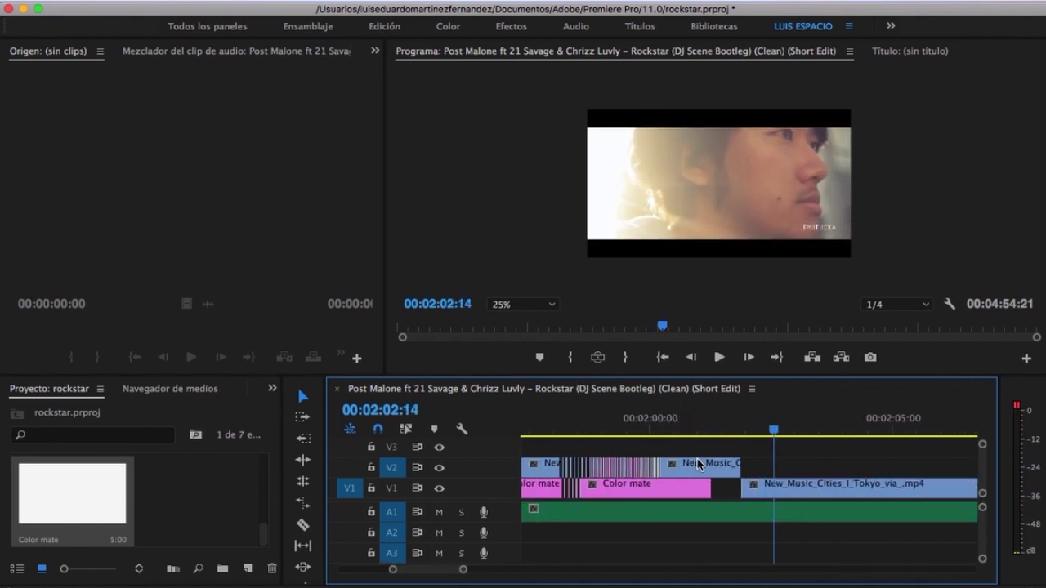
key("minus")
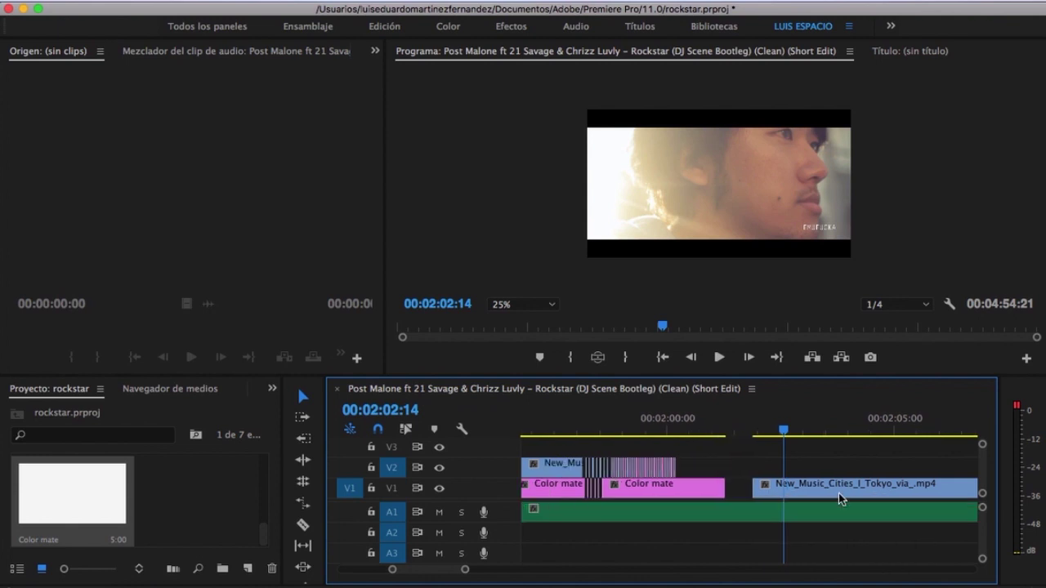
key("minus")
key("space")
key("minus")
key("minus")
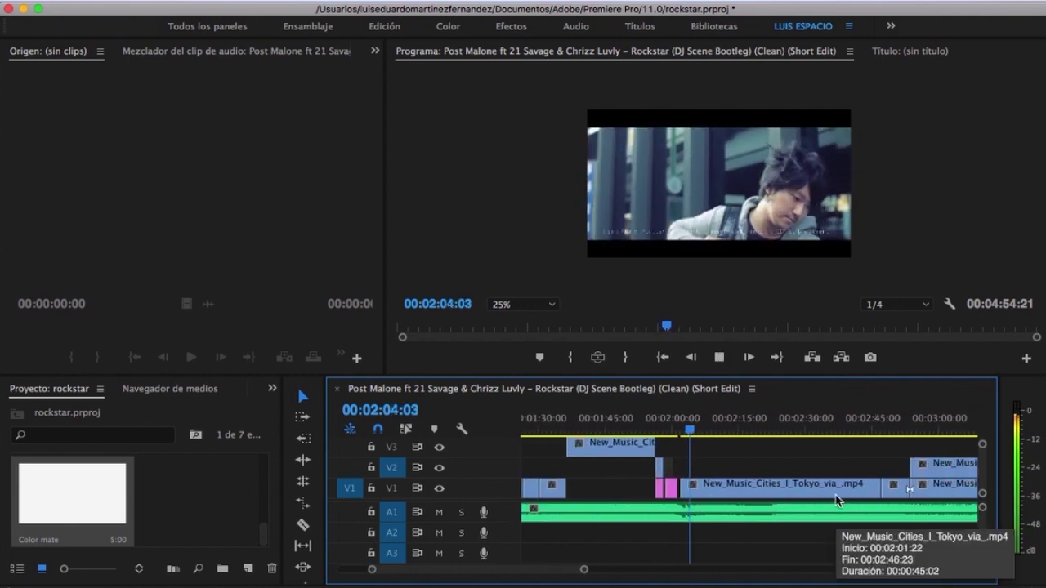
key("space")
key("minus")
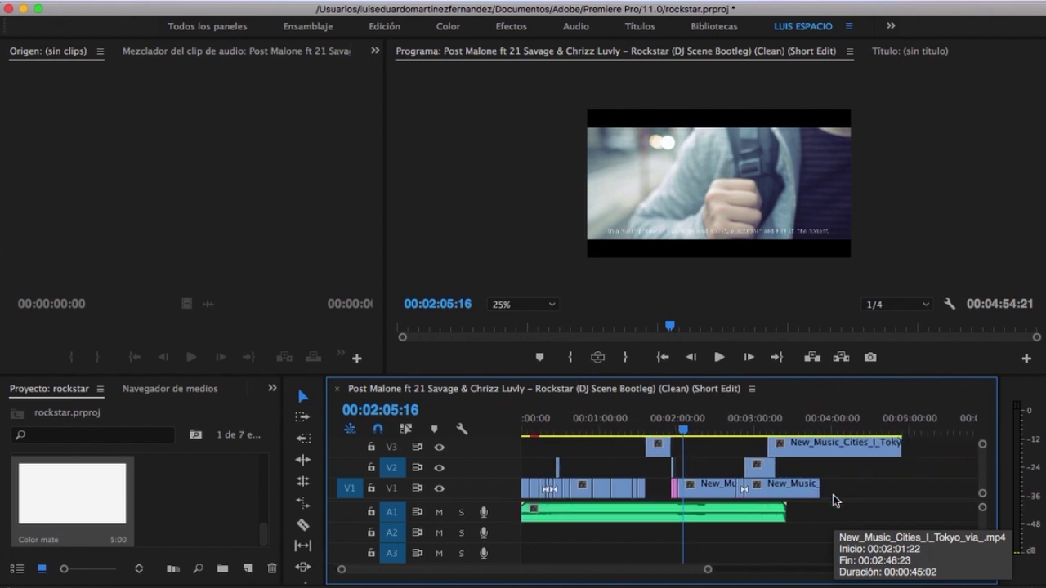
left_click(794, 454)
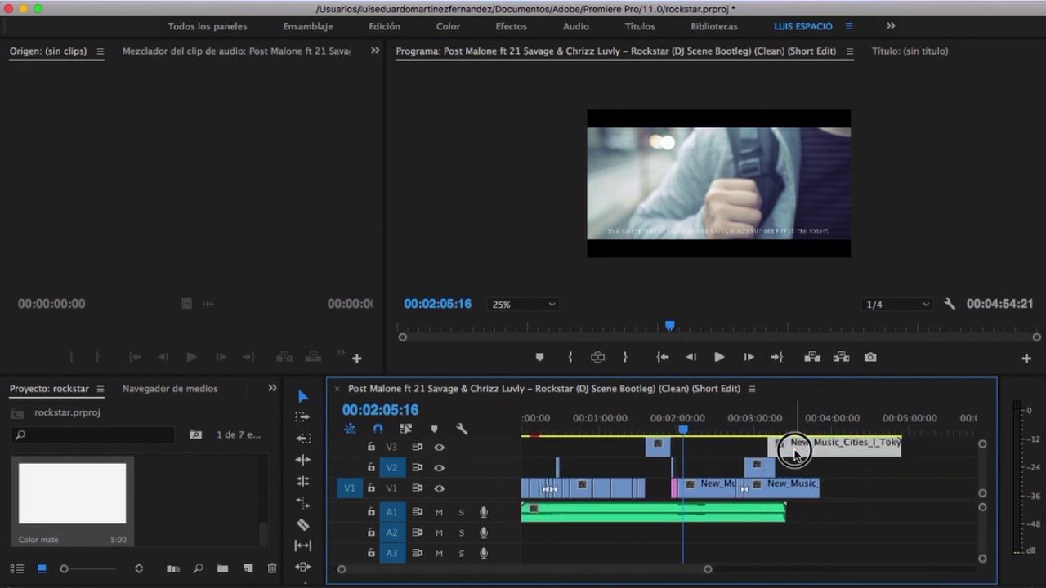
Step: Move the V3 Tokyo clip from 3:11:11 to around 2:00 and preview the cut
left_click(769, 427)
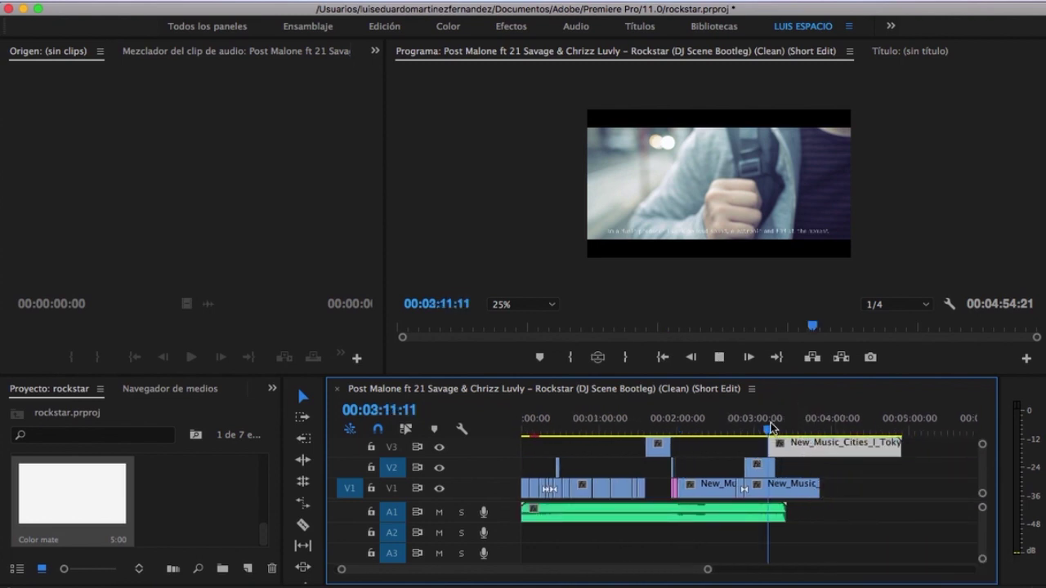
key("space")
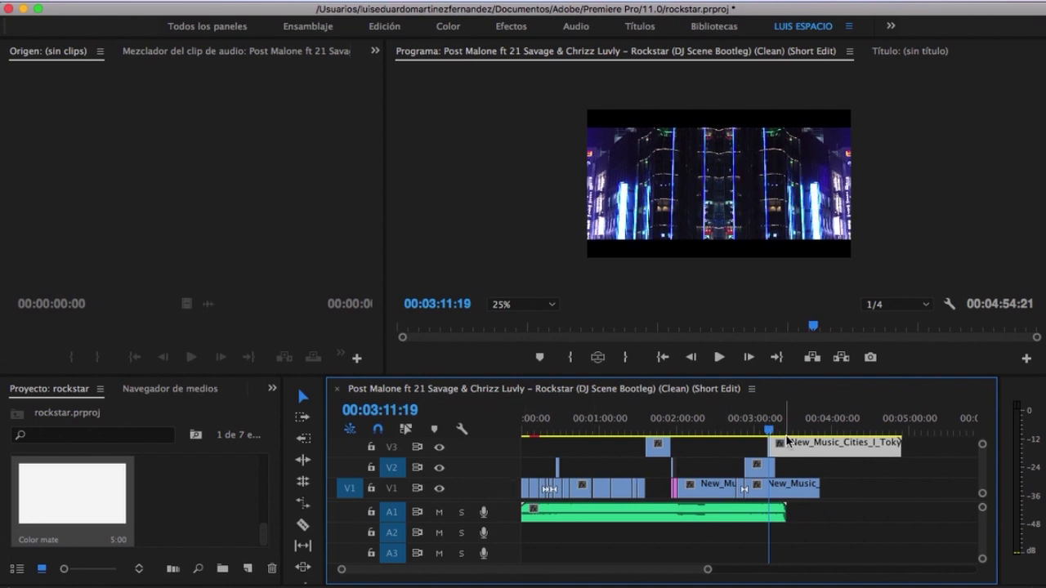
left_click_drag(795, 446, 686, 445)
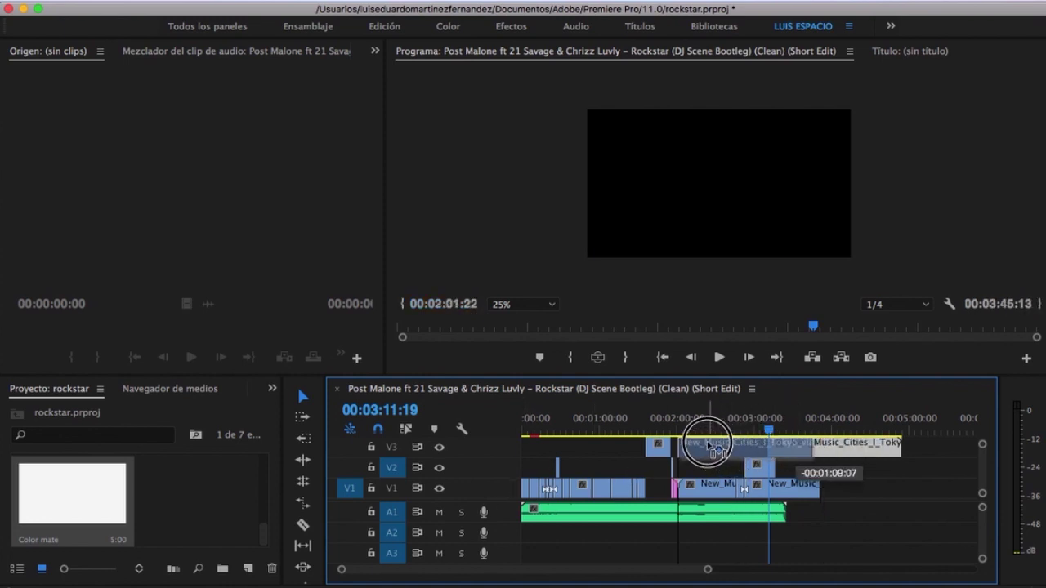
key("equal")
key("equal")
key("equal")
key("equal")
key("equal")
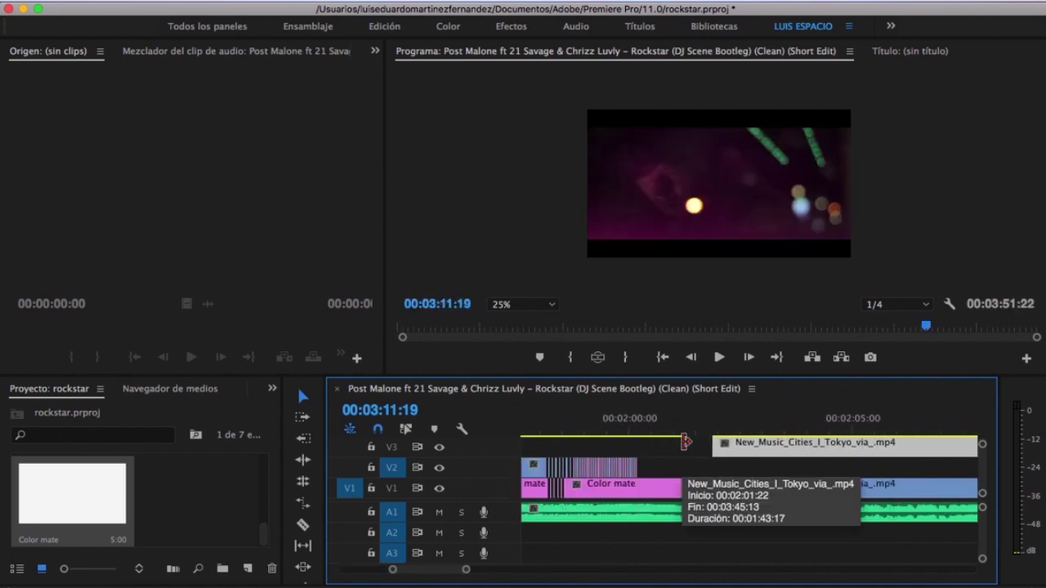
left_click(611, 425)
key("space")
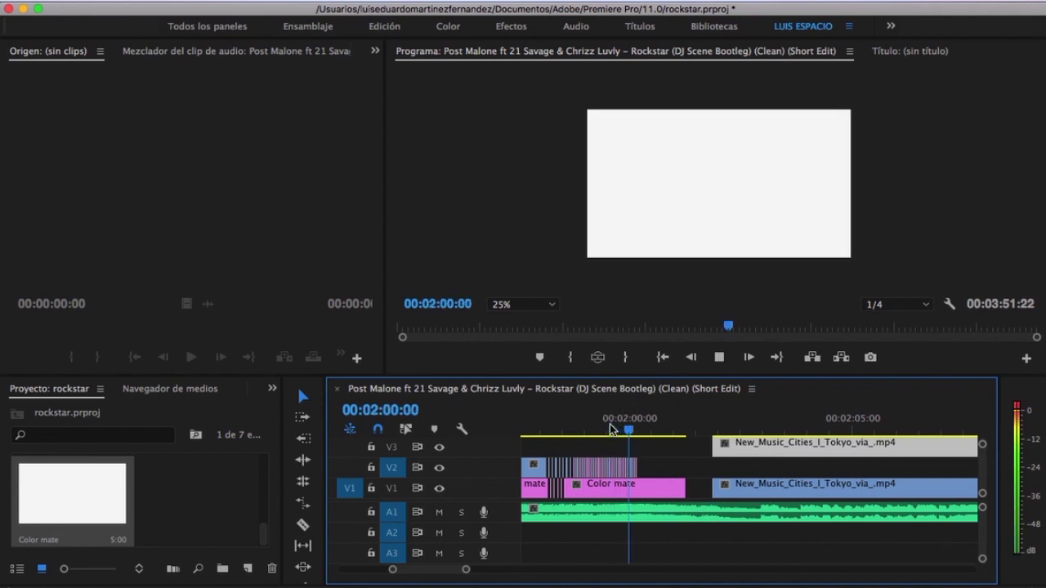
key("space")
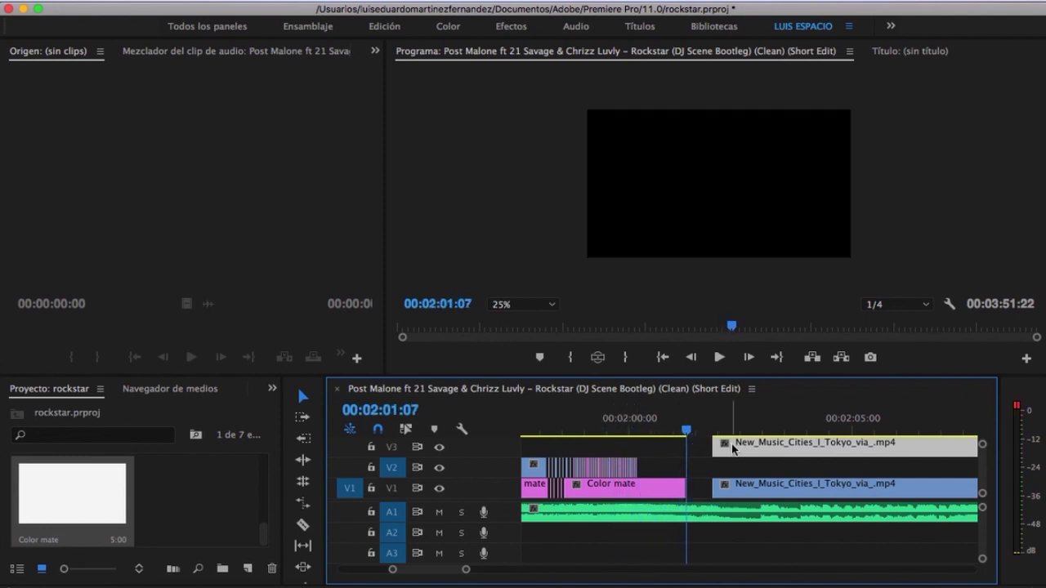
Step: Nudge the V3 Tokyo clip slightly earlier and replay from 1:59:15
left_click_drag(721, 448, 681, 452)
left_click(612, 425)
key("space")
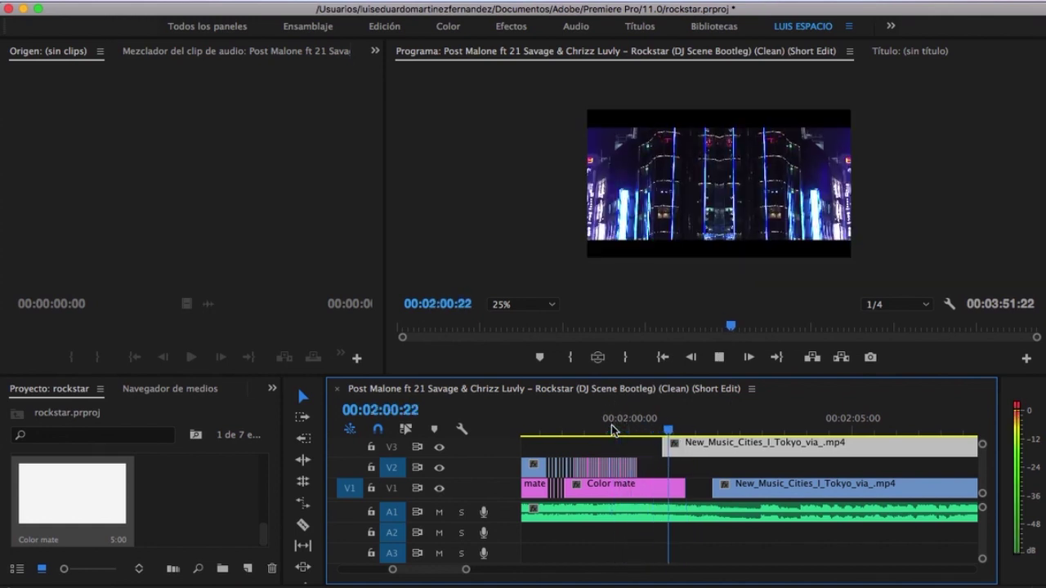
key("space")
scroll(642, 456, "up", 5, "alt")
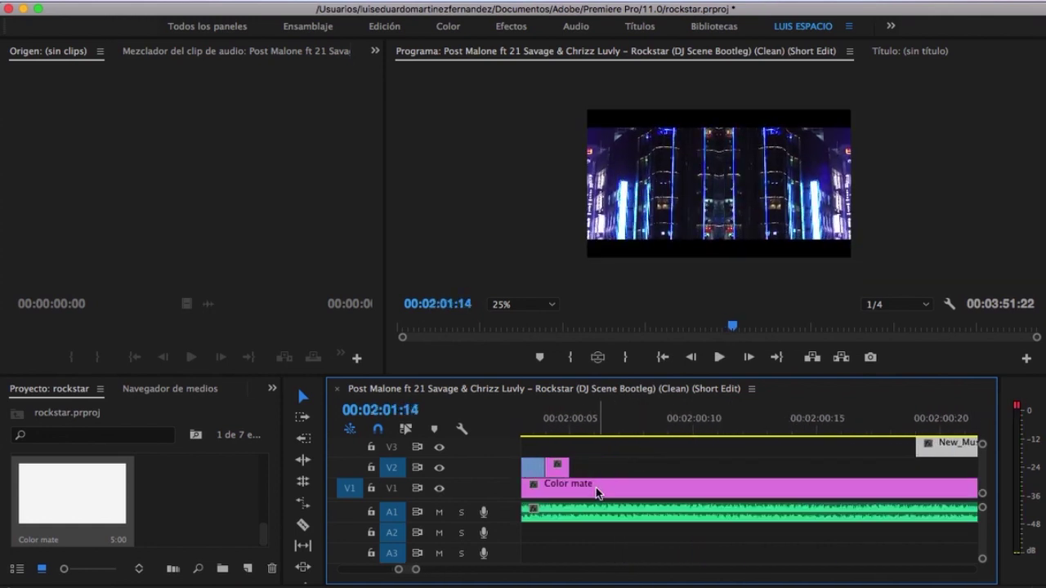
Step: Split the V1 white matte at 2:00:05 and delete its trailing piece
key("c")
left_click(570, 488)
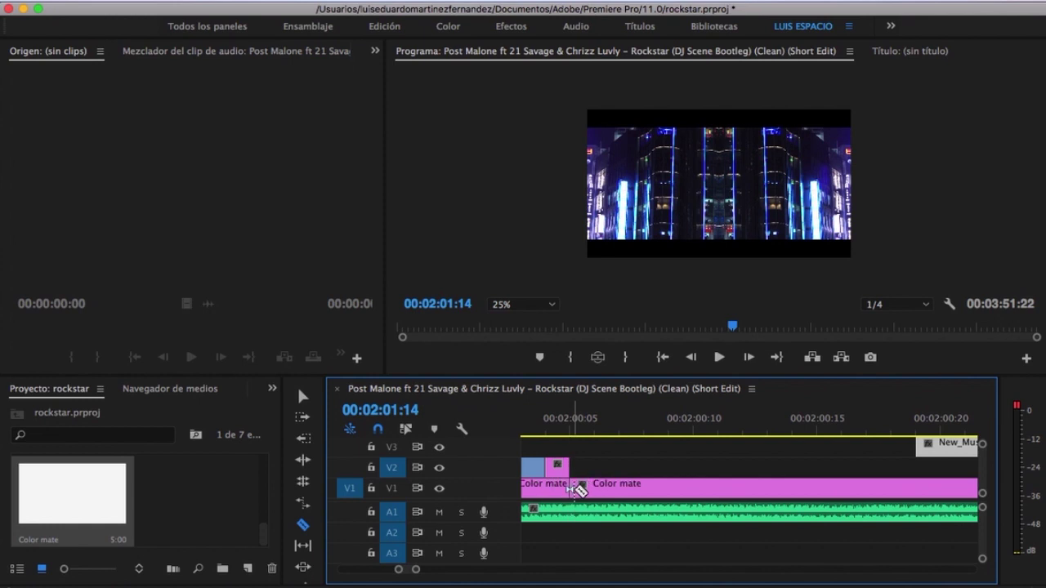
key("v")
left_click(623, 496)
key("Delete")
scroll(621, 491, "down", 5, "alt")
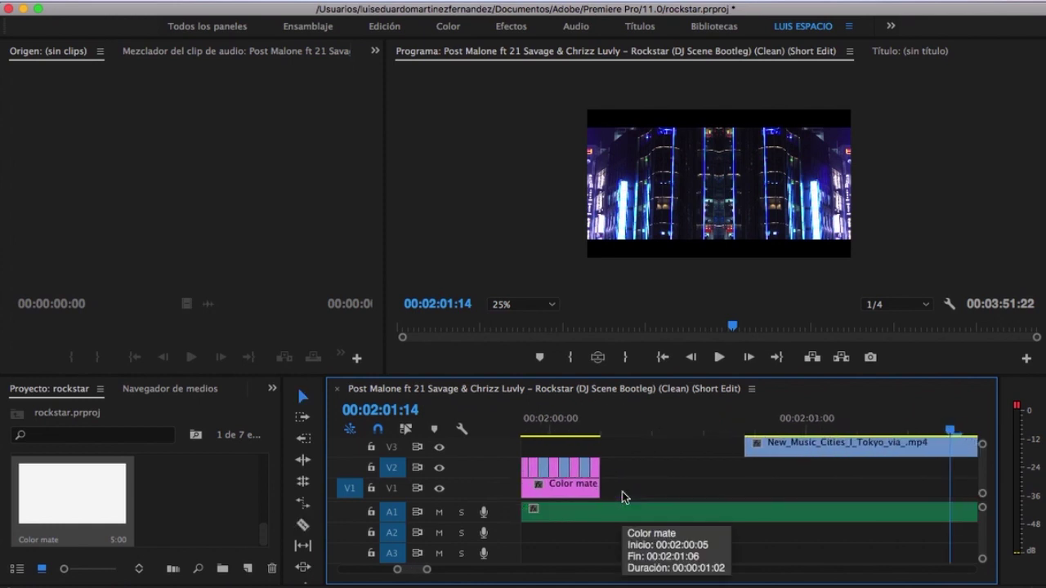
Step: Extend the V2 white matte's end to about 2:00:14, redoing an undone first attempt
left_click_drag(596, 466, 743, 466)
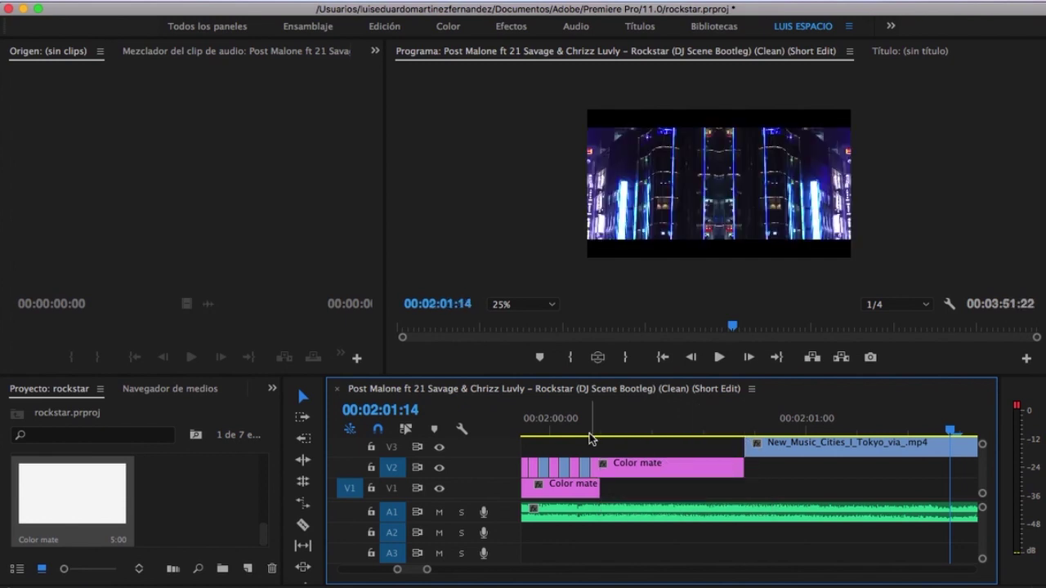
left_click(602, 429)
scroll(602, 429, "down", 1, "alt")
key("Right")
key("Right")
key("Right")
key("ctrl+z")
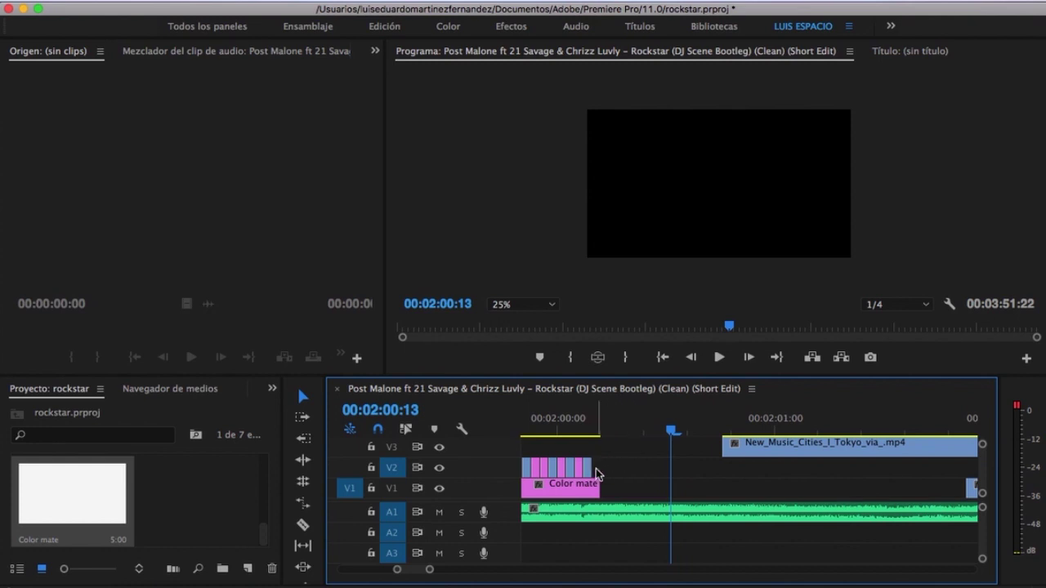
left_click(593, 421)
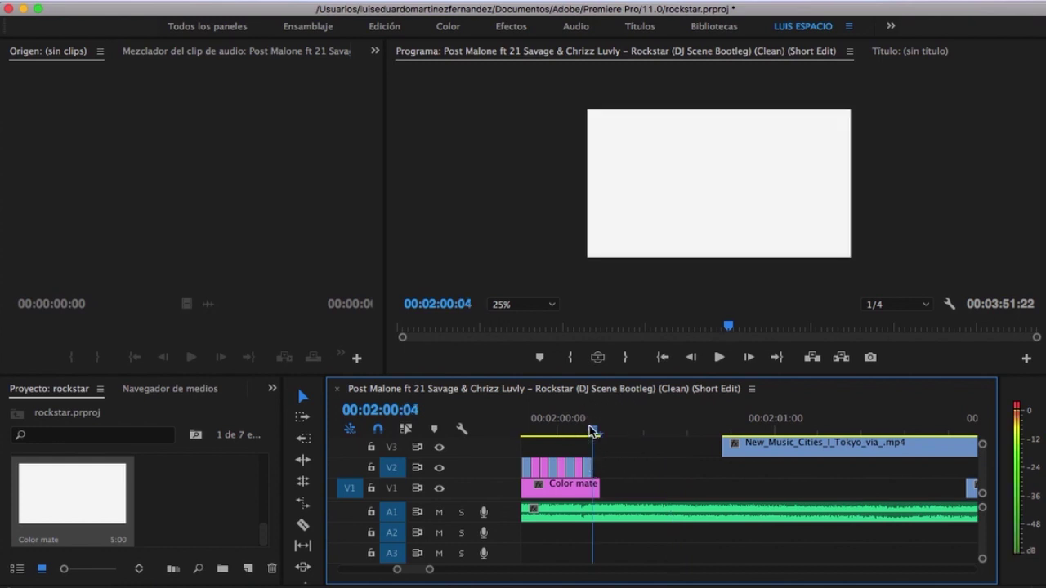
scroll(585, 460, "up", 3, "alt")
left_click_drag(594, 467, 900, 467)
scroll(850, 468, "down", 3, "alt")
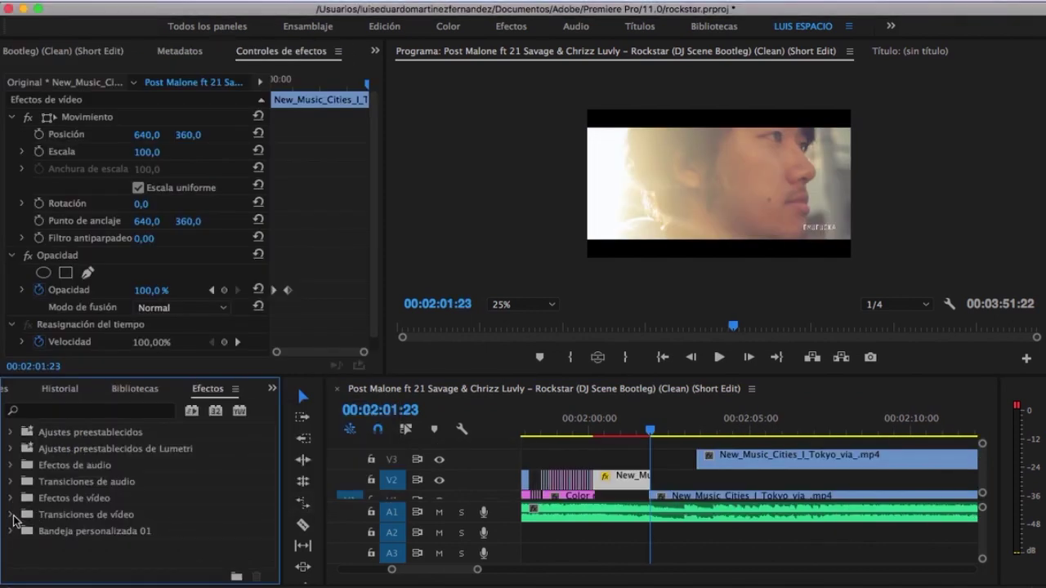
Step: Place the Disolver > Pasar a blanco transition on the V2 edit point and play it from 00:02:00:00
left_click(11, 515)
scroll(79, 553, "down", 3)
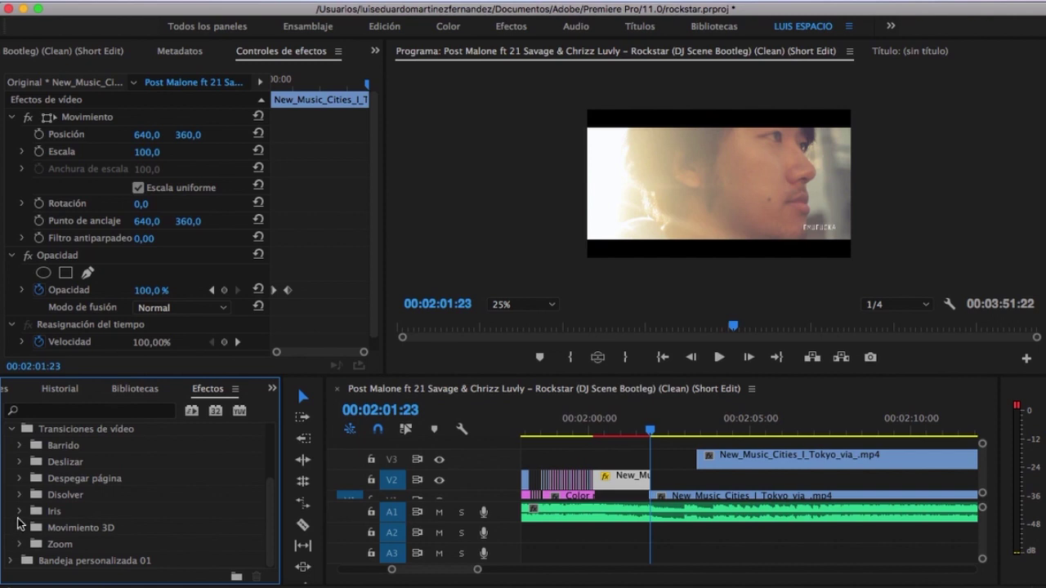
left_click(20, 495)
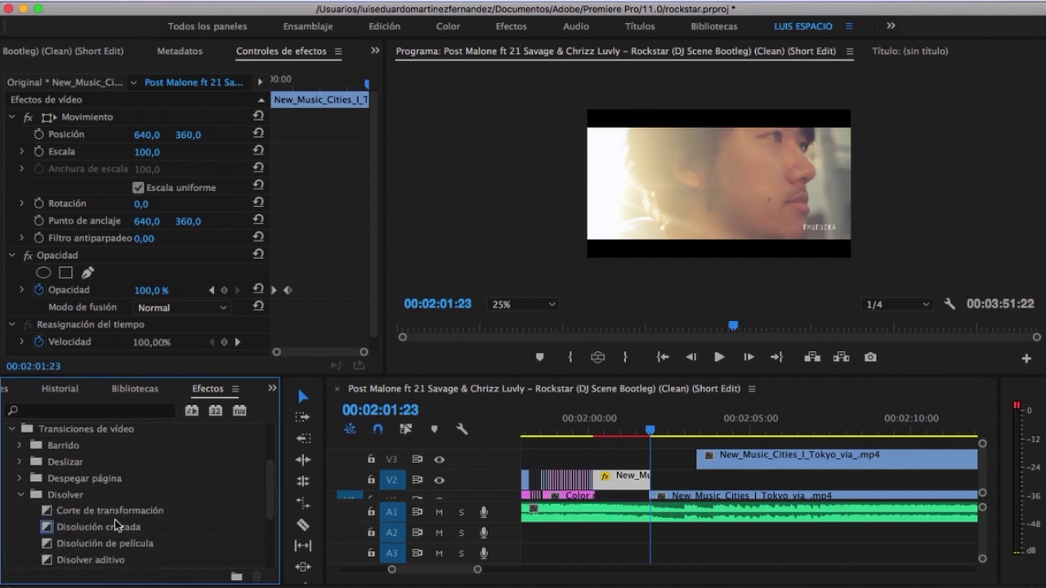
scroll(116, 526, "down", 2)
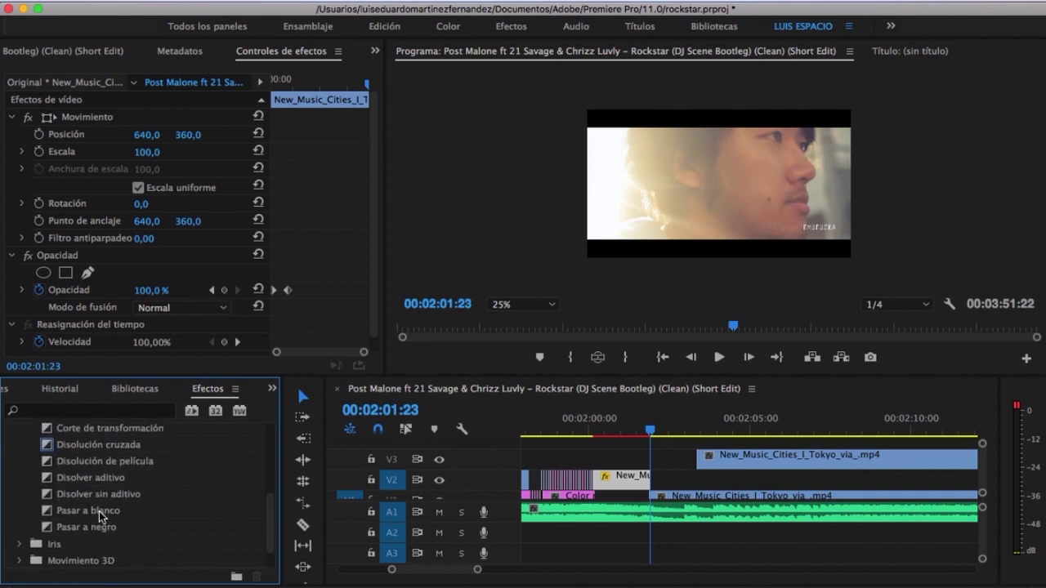
left_click_drag(100, 515, 640, 479)
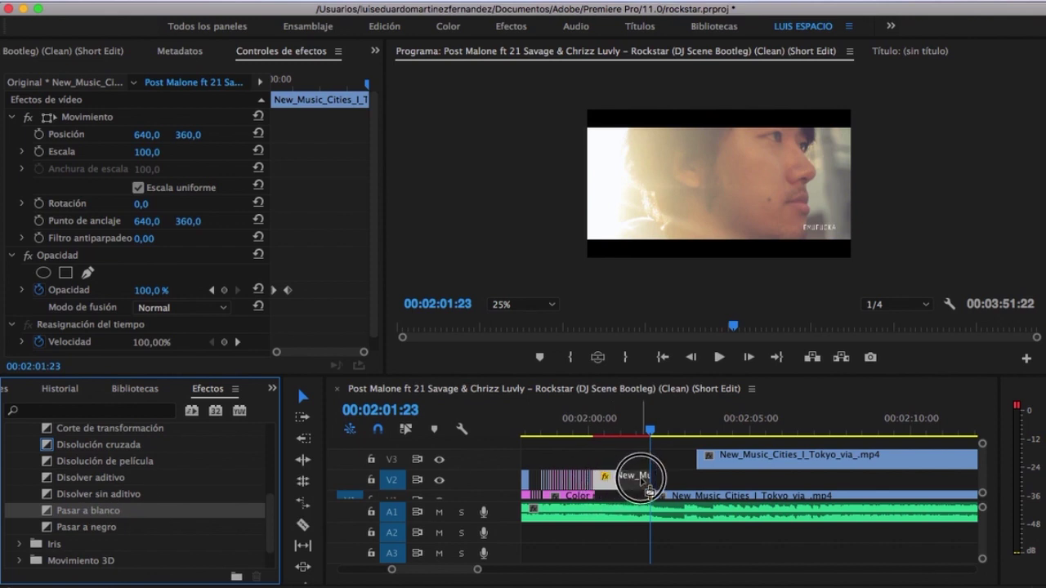
left_click_drag(640, 480, 642, 480)
left_click(590, 428)
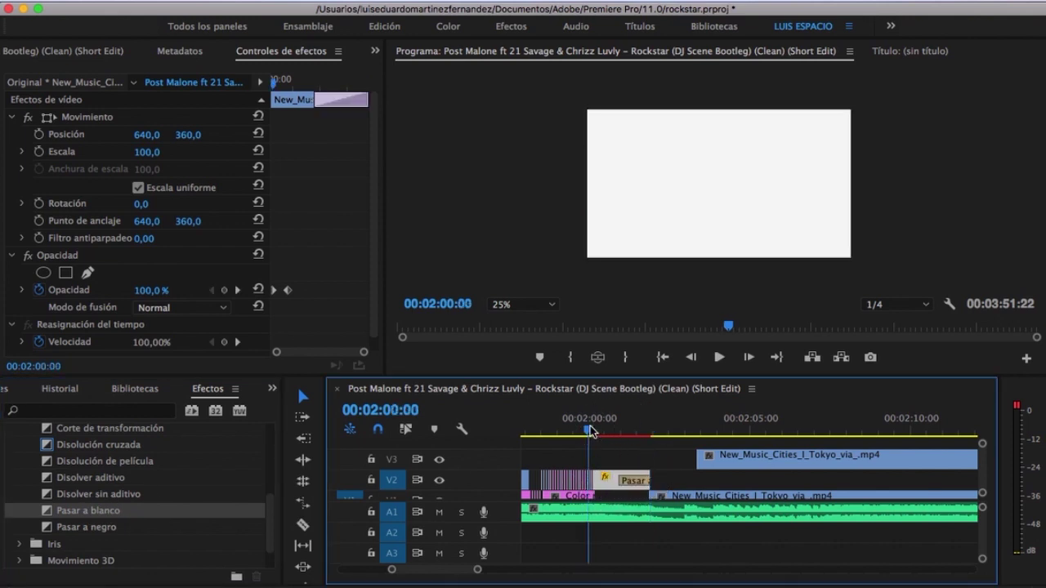
key("space")
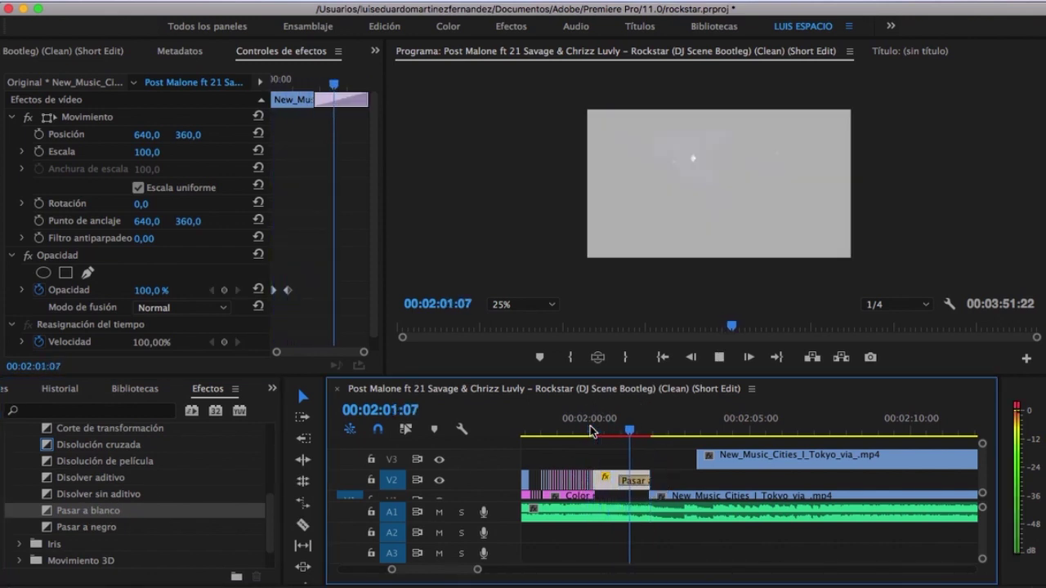
key("space")
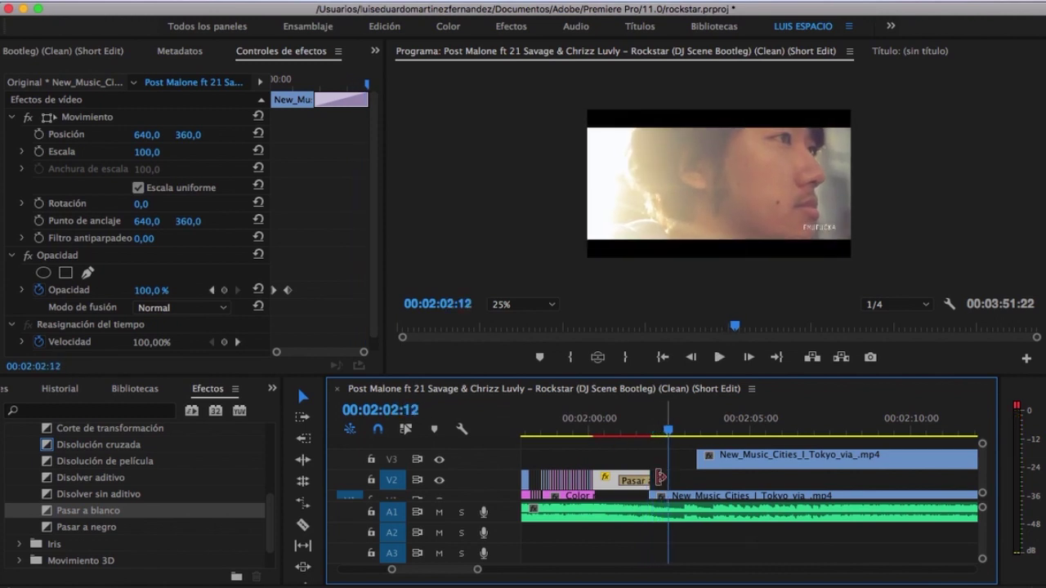
Step: Move the V1 Tokyo clip later onto V2, put the V3 Tokyo clip on V1, and review
scroll(651, 471, "up", 3)
scroll(711, 482, "down", 2)
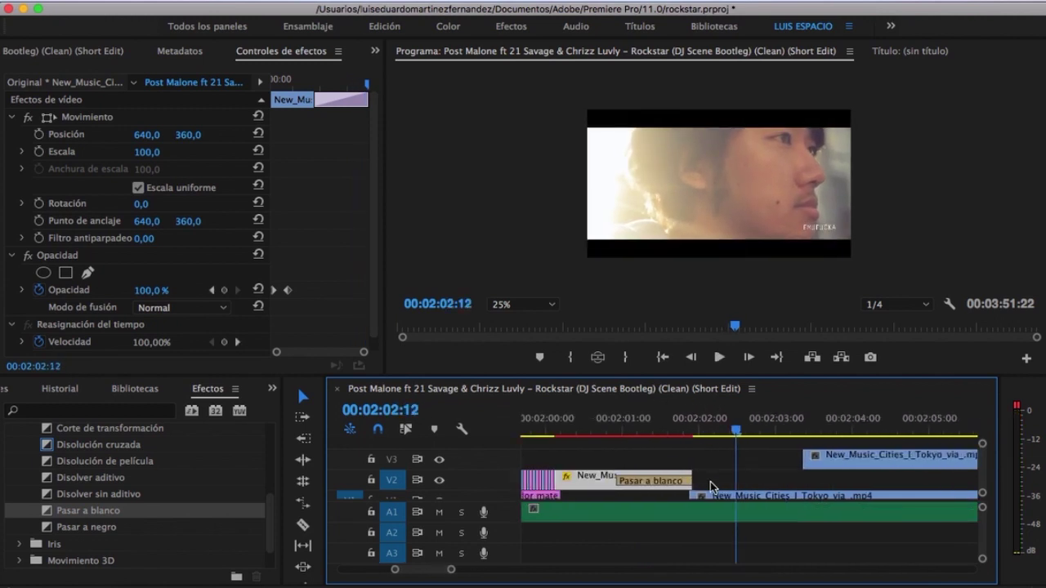
left_click_drag(727, 499, 908, 480)
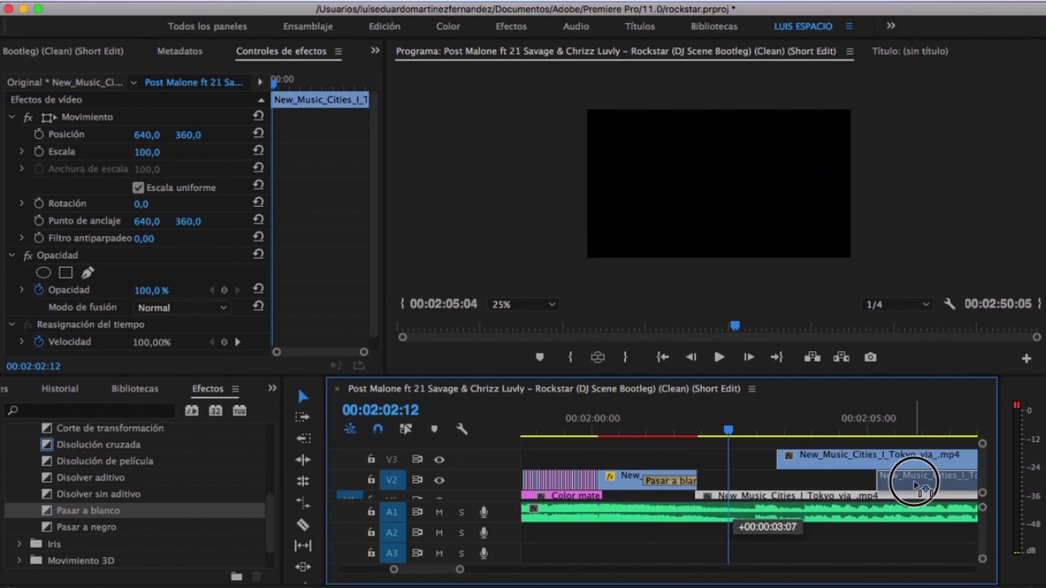
scroll(817, 444, "down", 2)
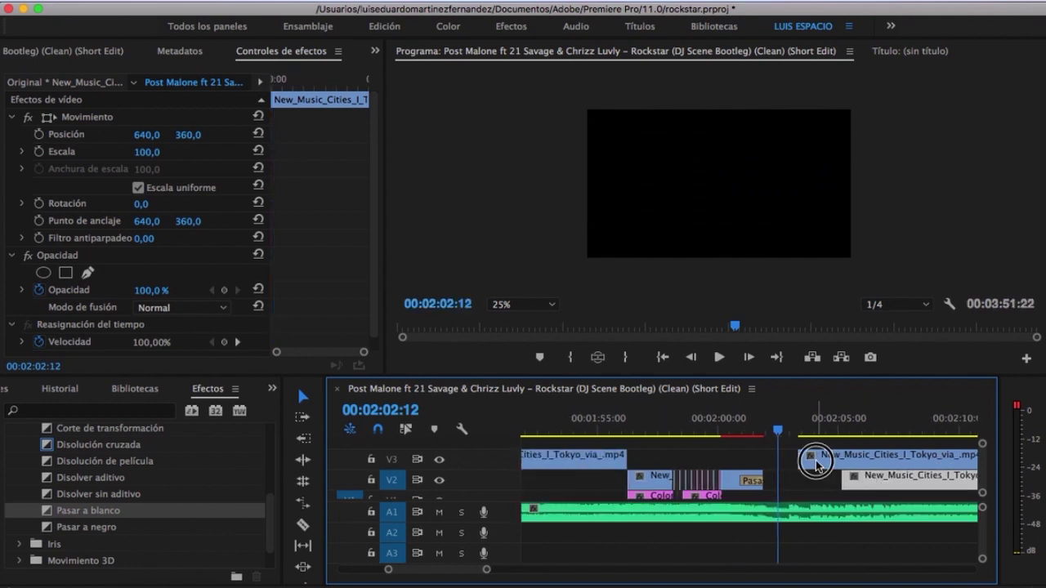
left_click_drag(817, 464, 775, 500)
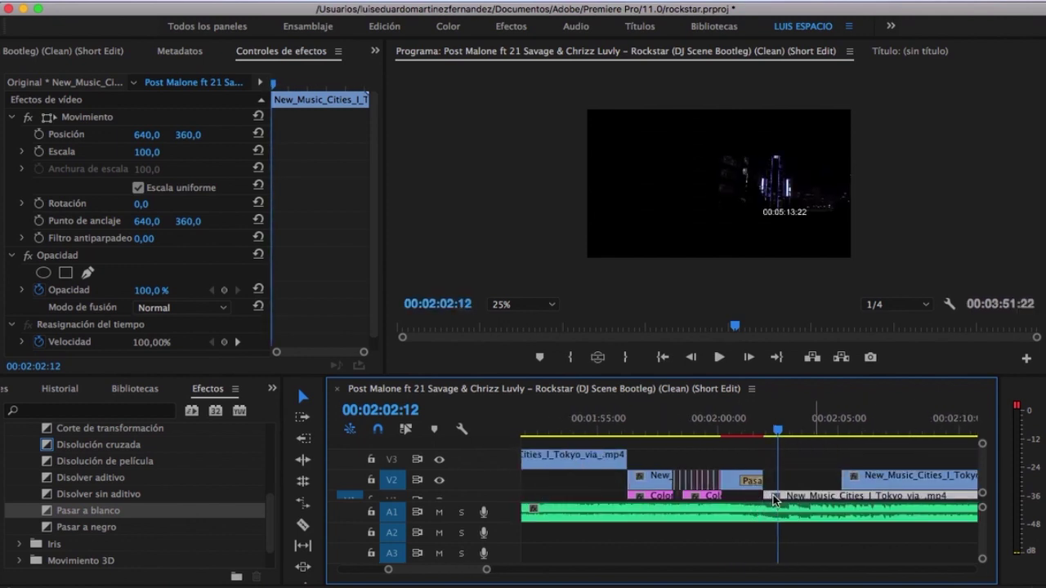
scroll(774, 501, "down", 3)
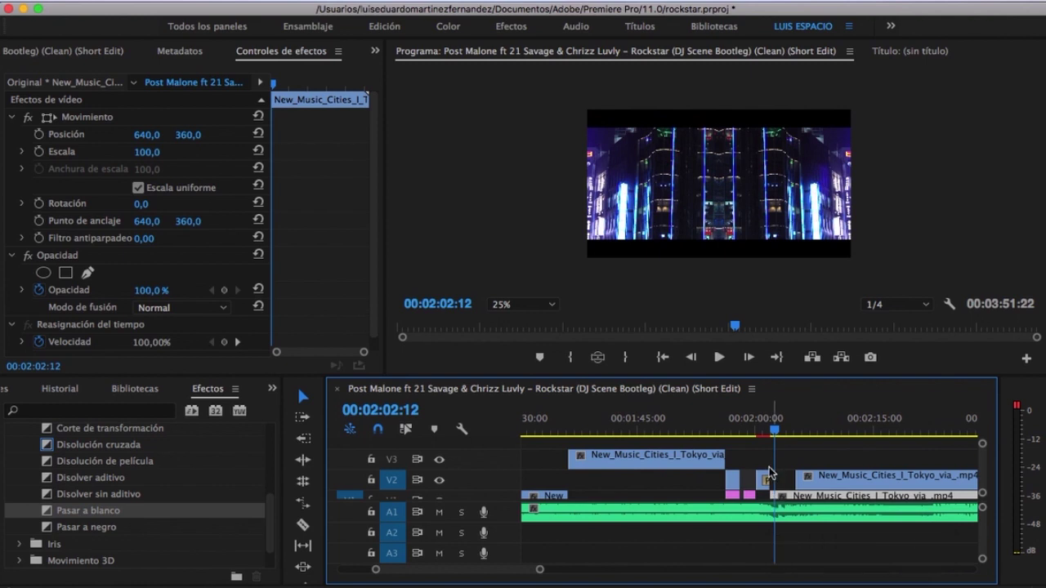
left_click(765, 433)
key("space")
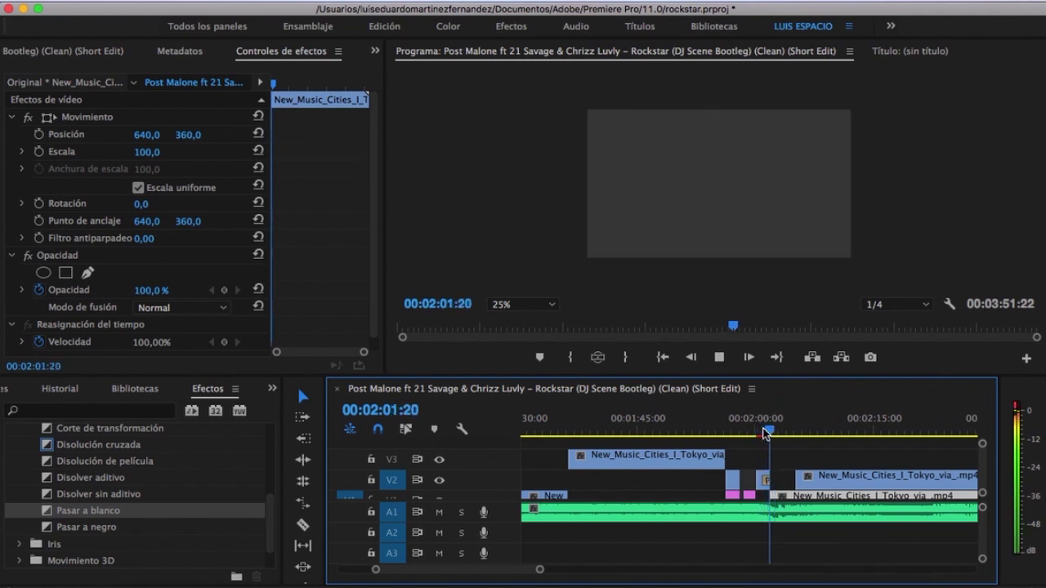
scroll(764, 433, "down", 2)
scroll(765, 432, "down", 2)
key("space")
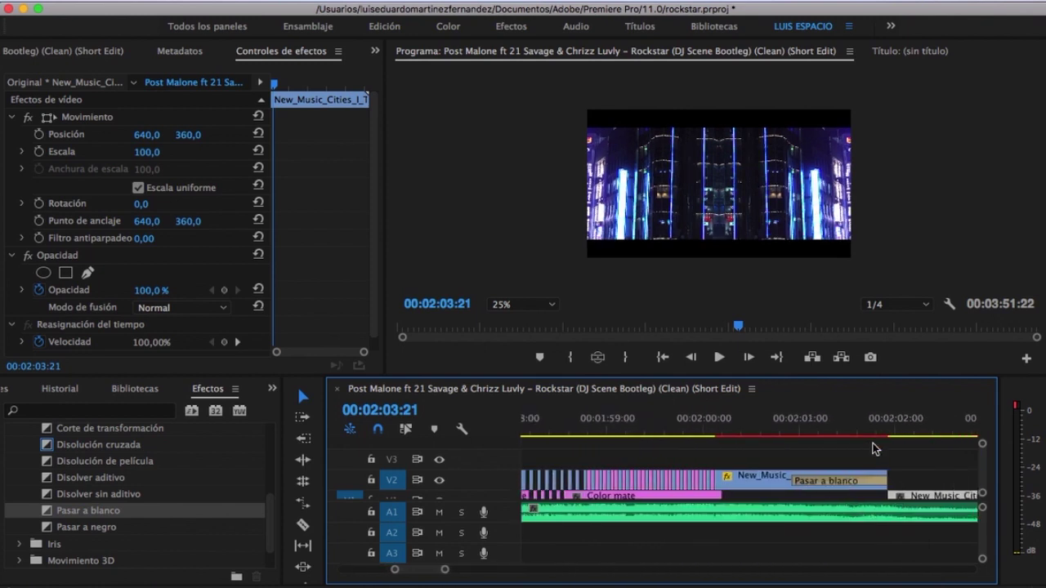
scroll(873, 443, "down", 3)
scroll(873, 443, "down", 1)
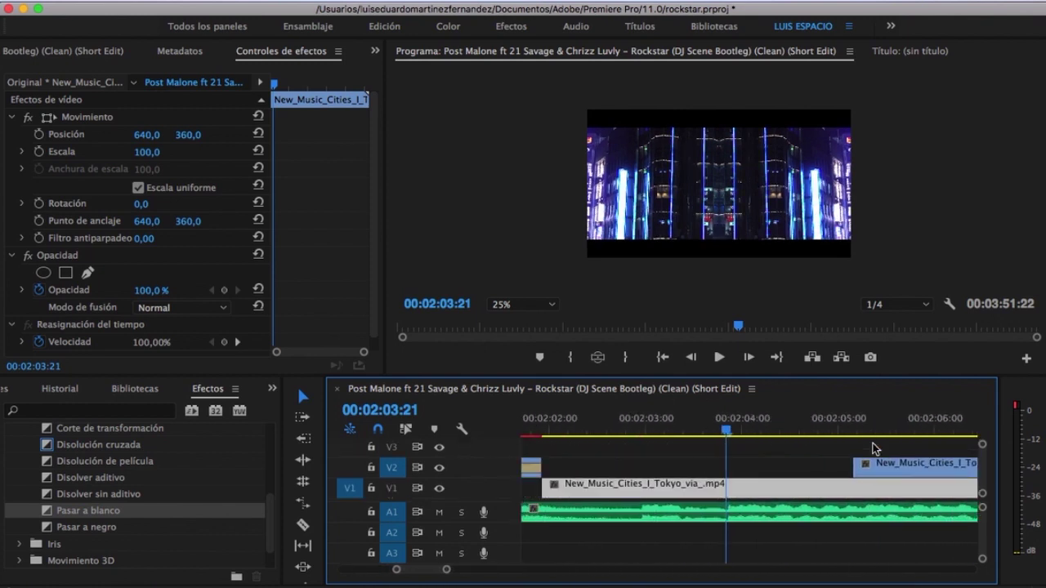
Step: Add Pasar a blanco to the V1 Tokyo clip's start and play it from 00:02:00:01
left_click(129, 511)
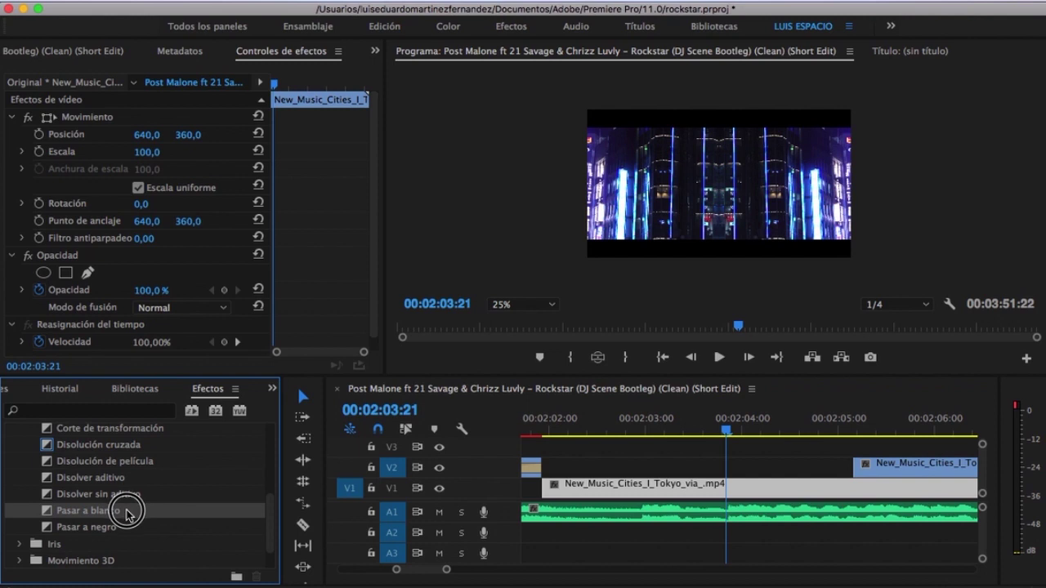
left_click_drag(128, 513, 549, 488)
key("minus")
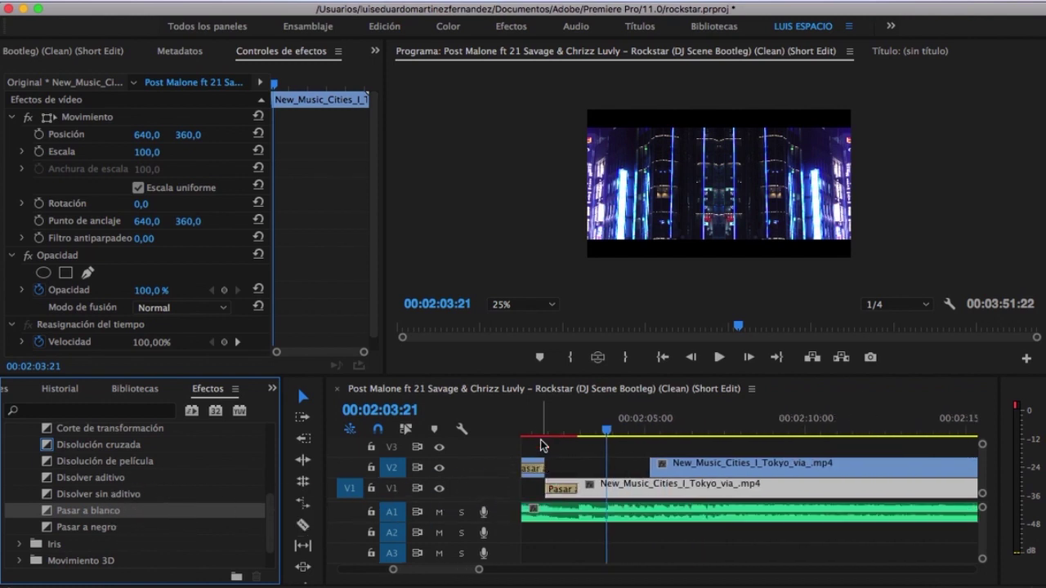
key("minus")
left_click(584, 431)
key("space")
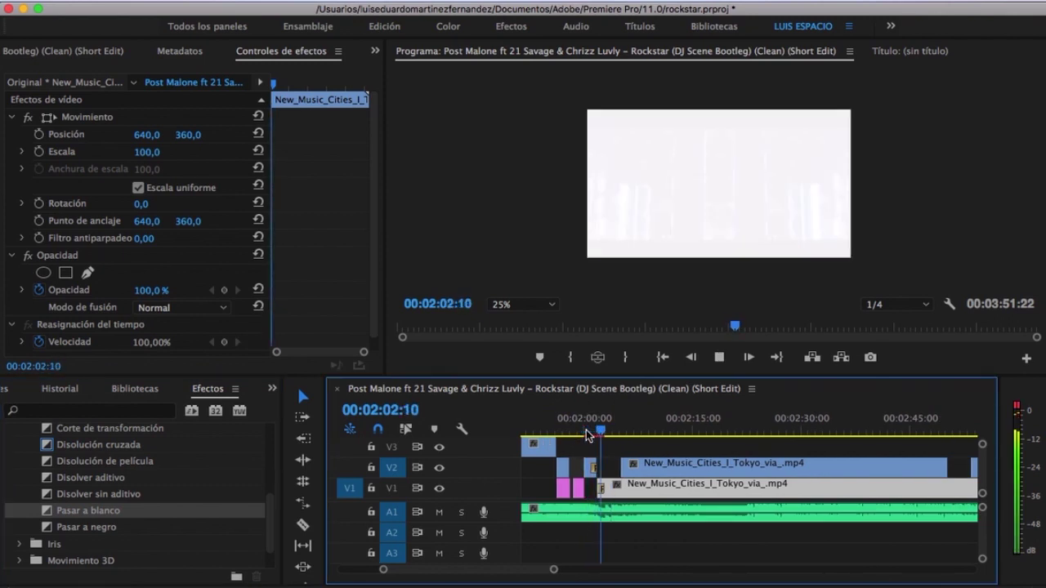
key("equal")
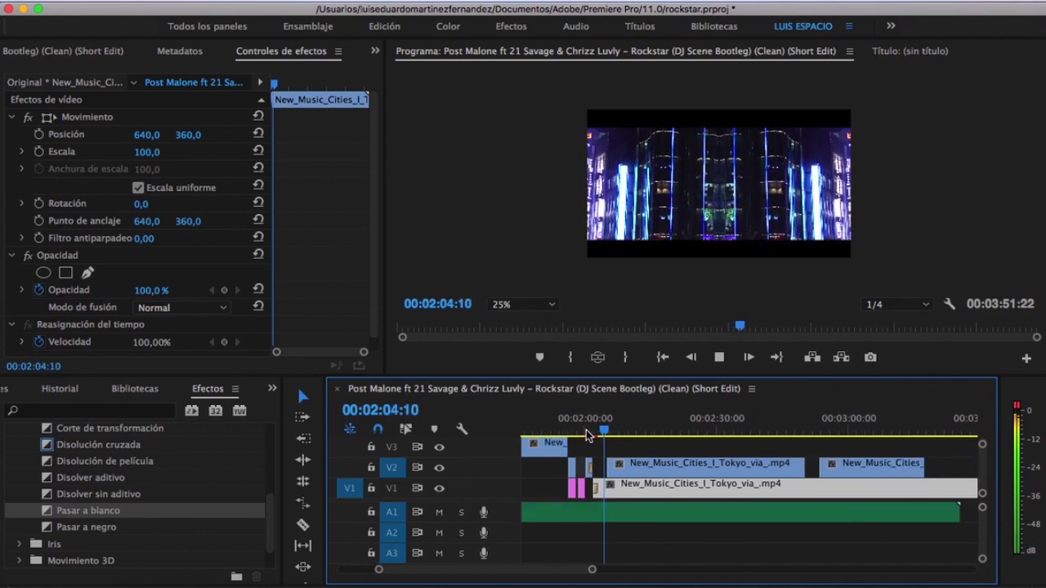
key("space")
key("equal")
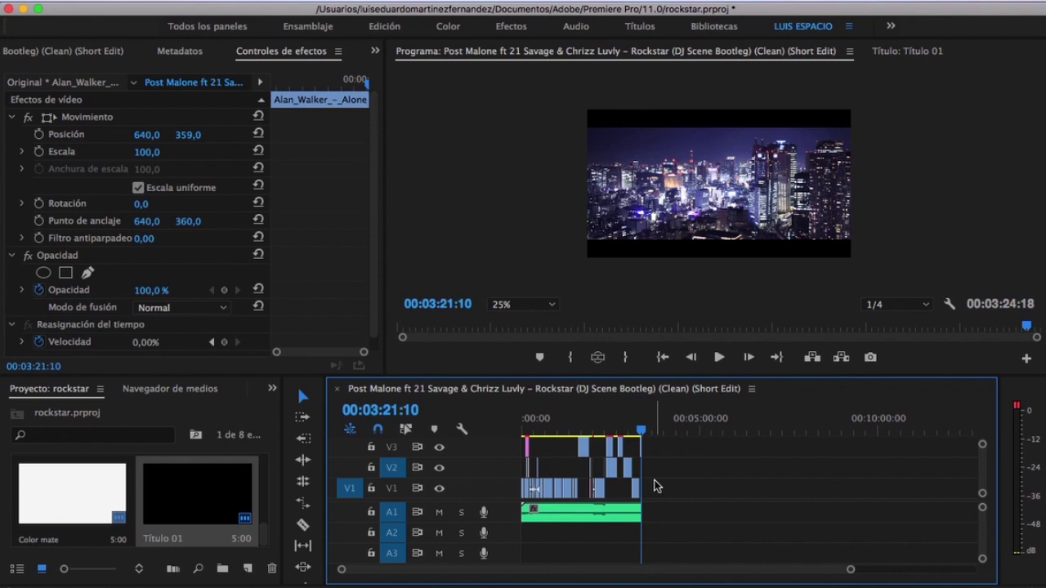
Step: Open Ajustes de exportación through Archivo > Exportar > Medios
left_click(196, 4)
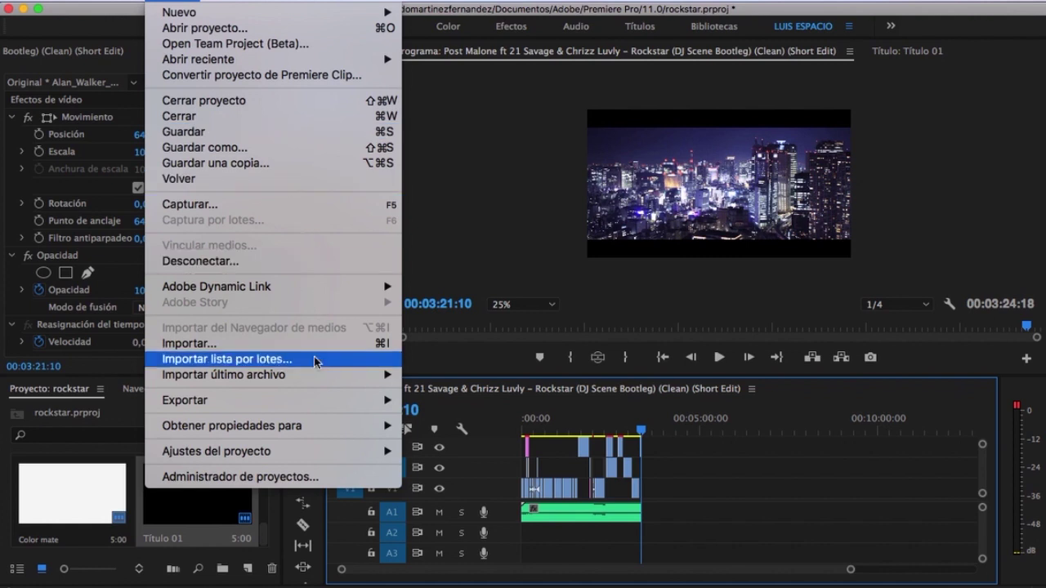
mouse_move(325, 404)
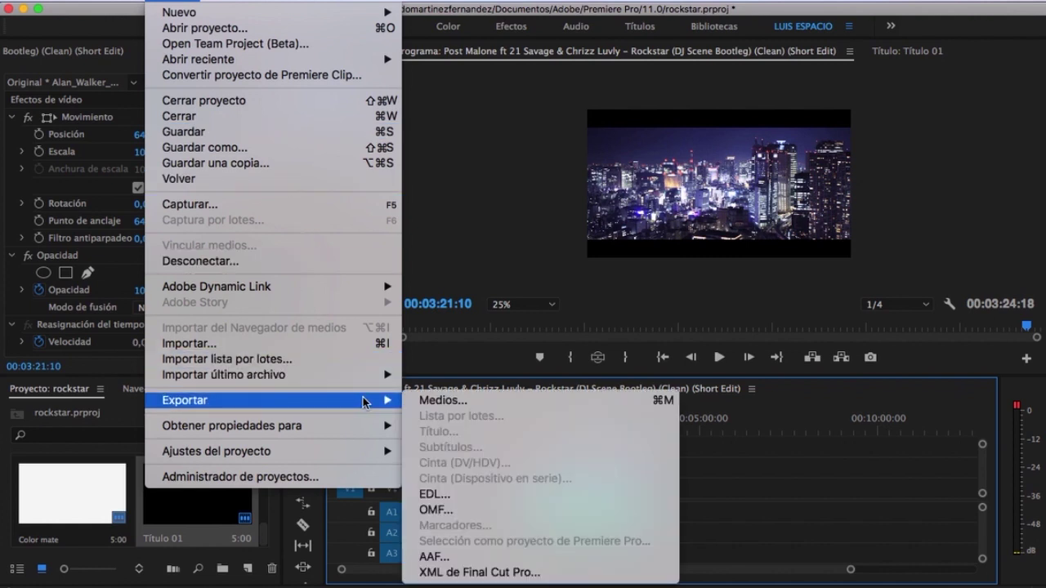
left_click(471, 401)
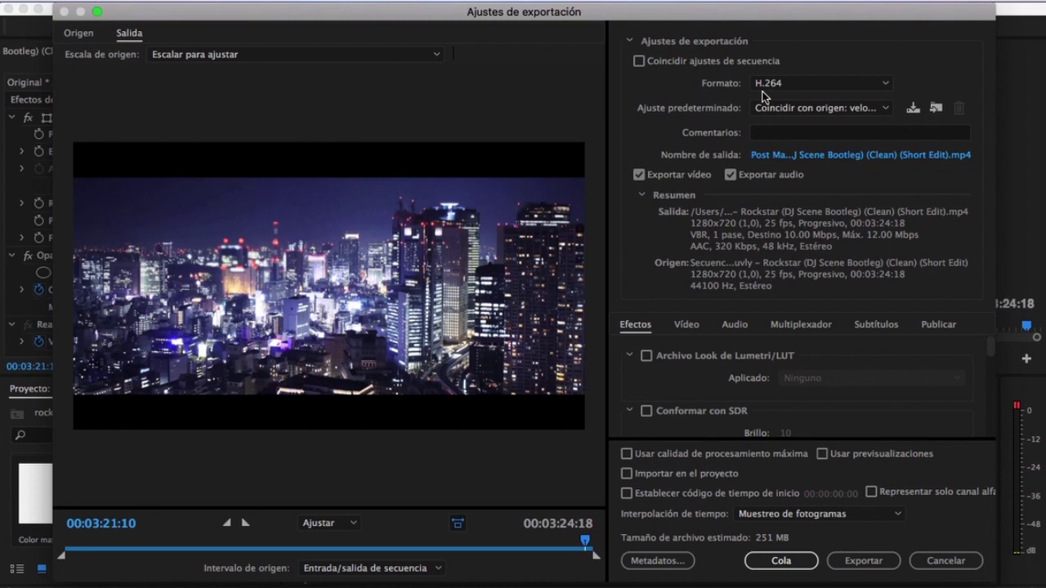
Step: Choose the HD 720p 29,97 H.264 preset and start encoding the Rockstar sequence
left_click(879, 109)
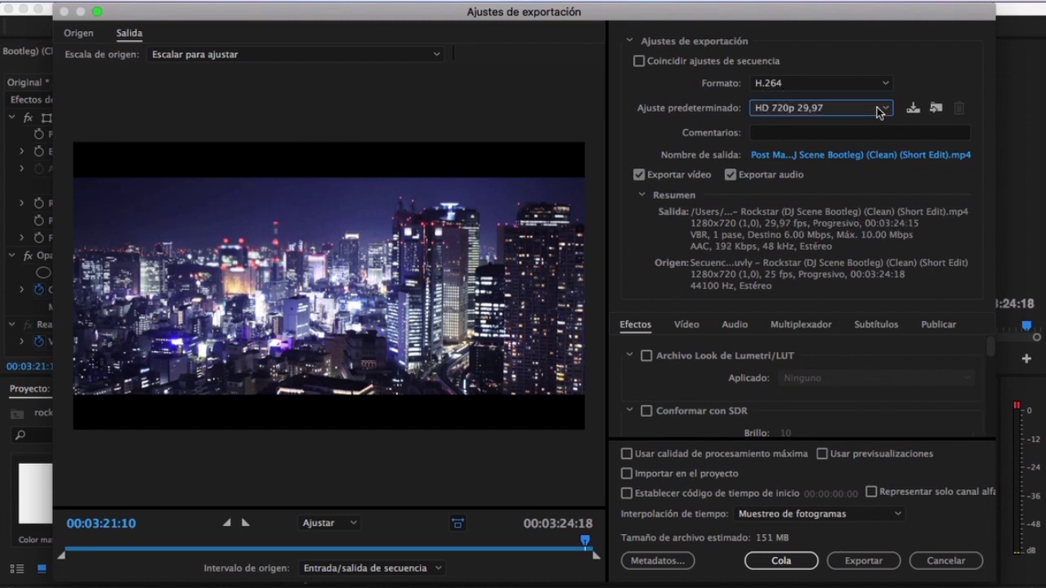
left_click(879, 109)
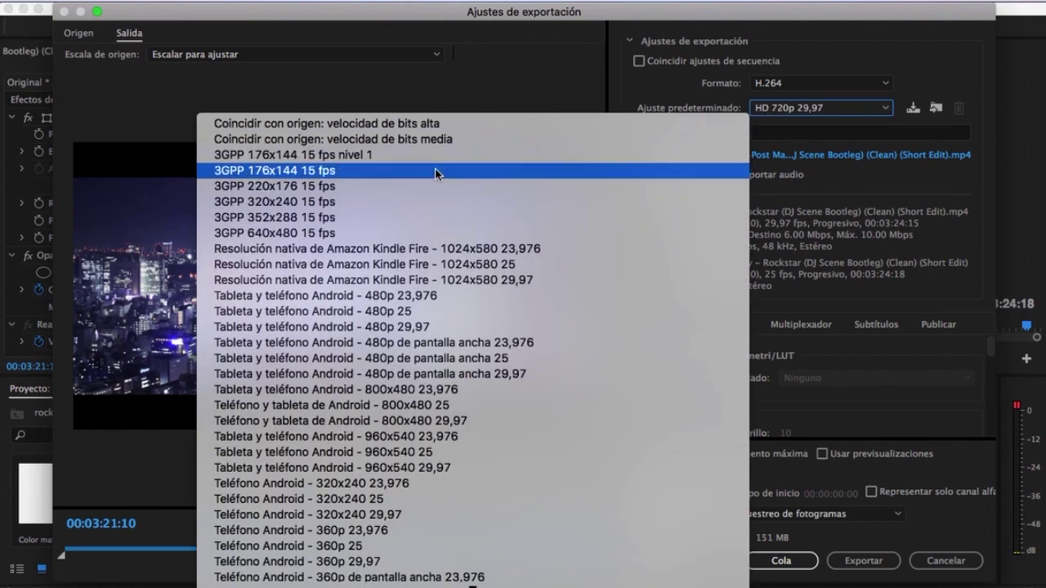
scroll(417, 245, "down", 2)
scroll(410, 283, "down", 10)
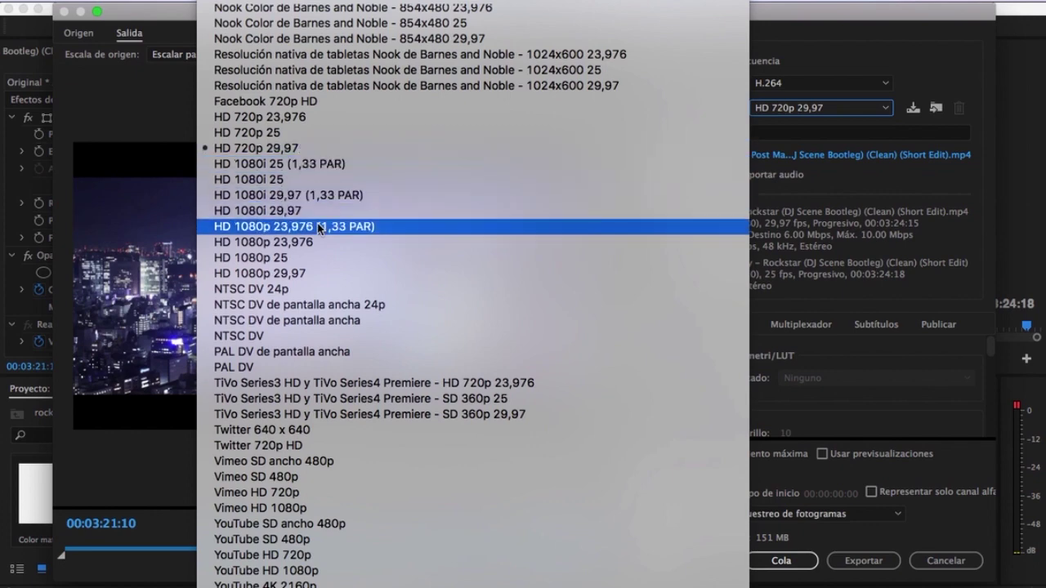
left_click(292, 149)
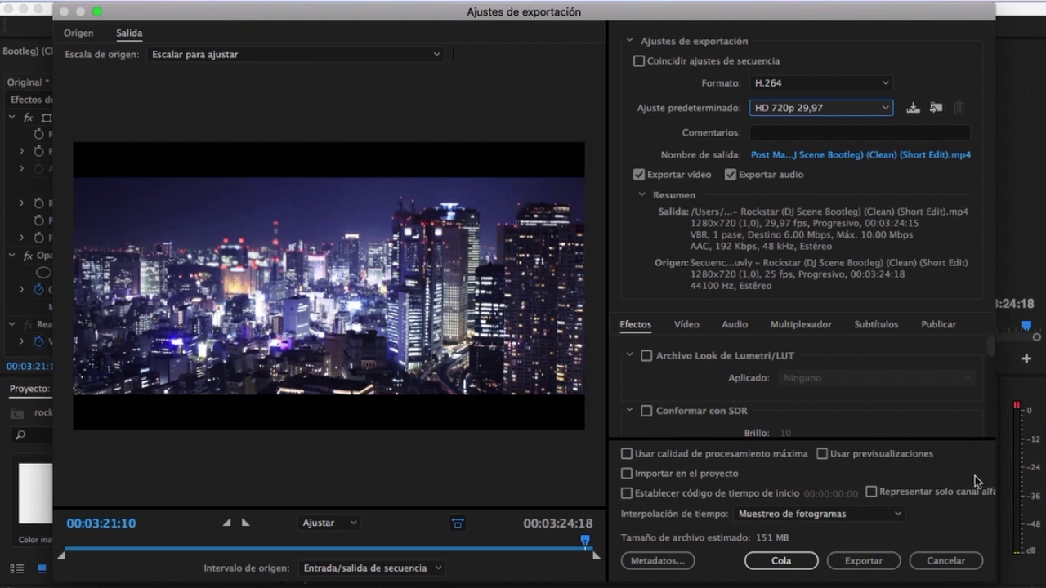
left_click(863, 561)
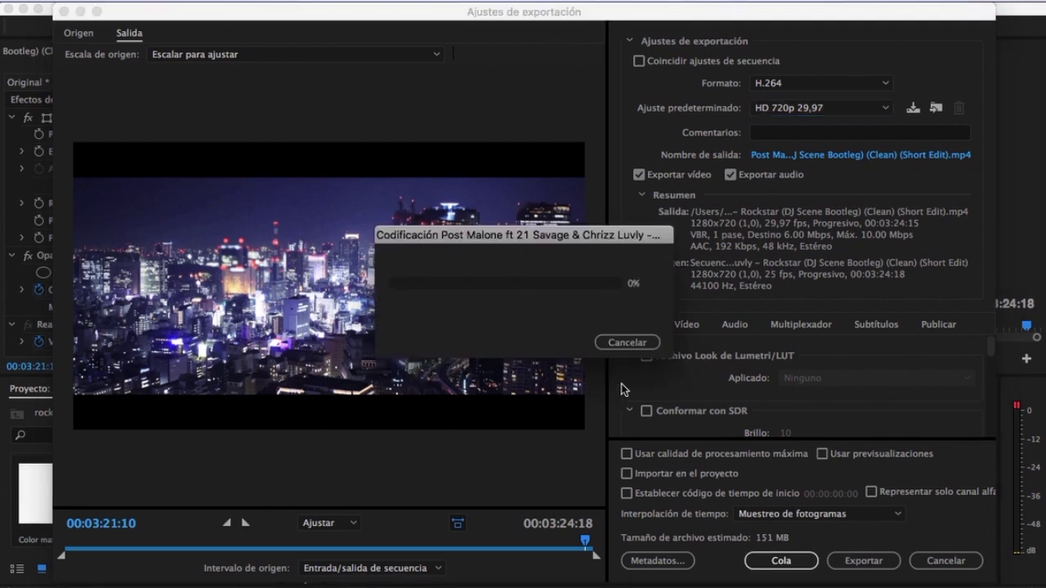